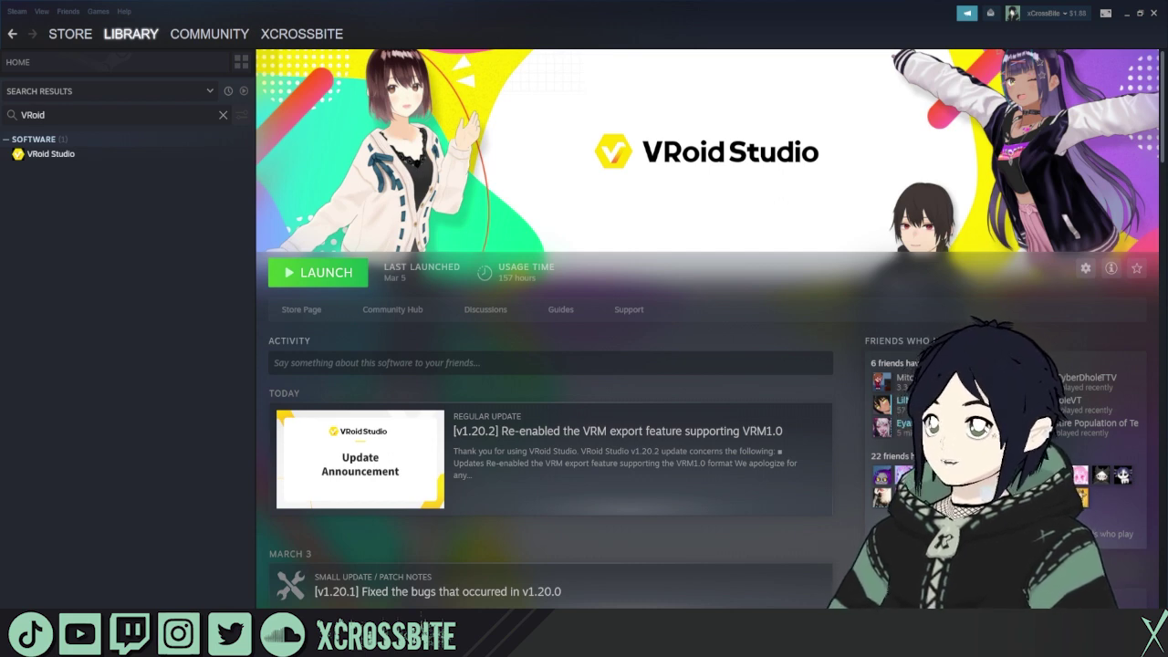
- Open VRoid Studio's install folder through its Steam Properties, under Local Files
left_click(52, 155)
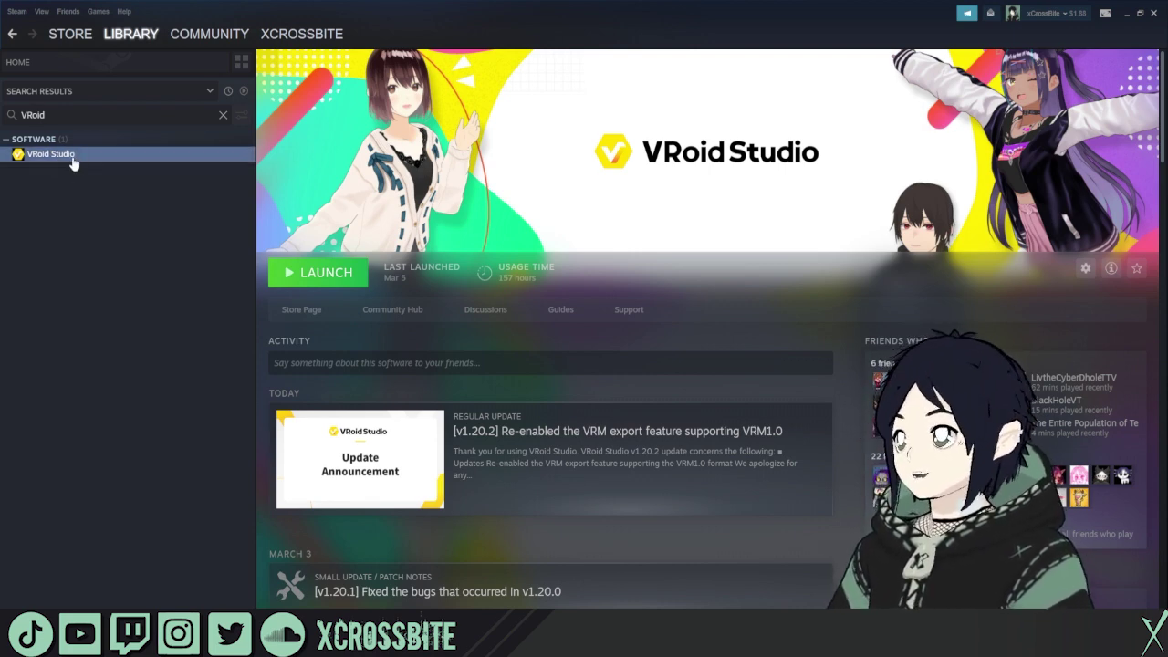
right_click(78, 160)
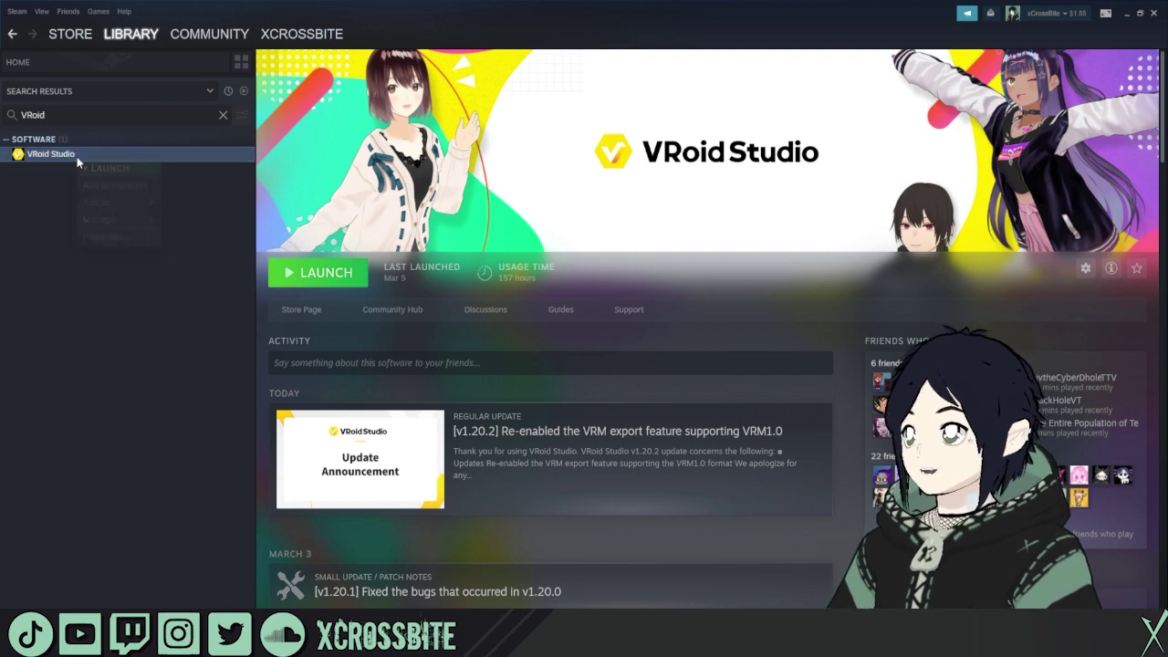
left_click(129, 237)
left_click(406, 259)
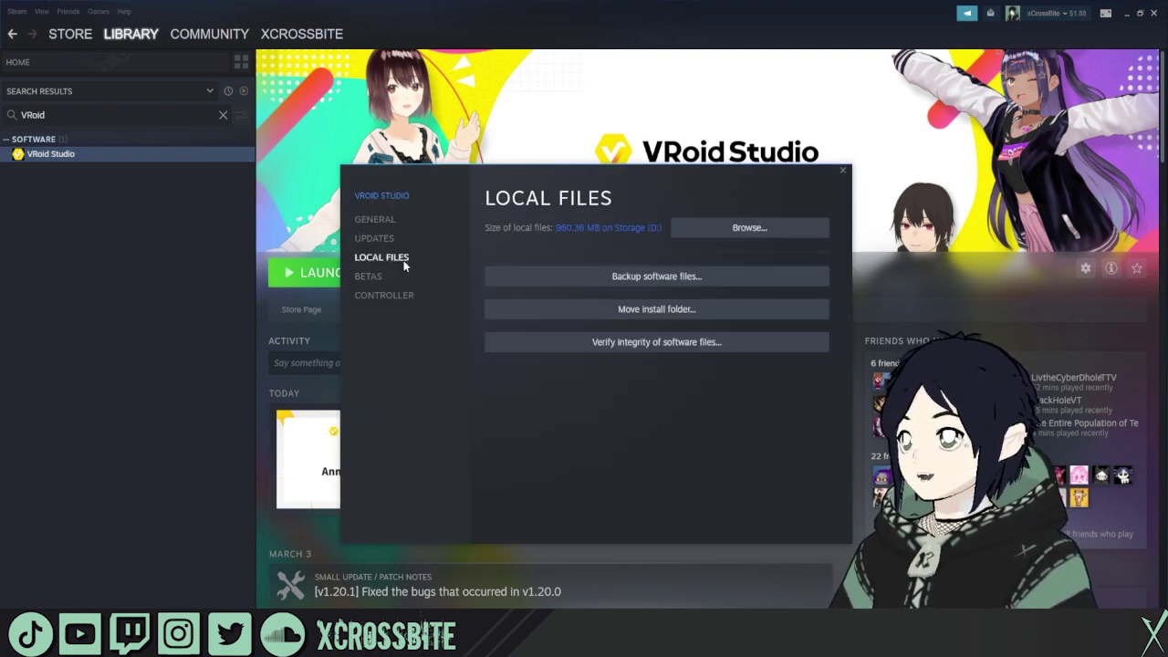
left_click(749, 229)
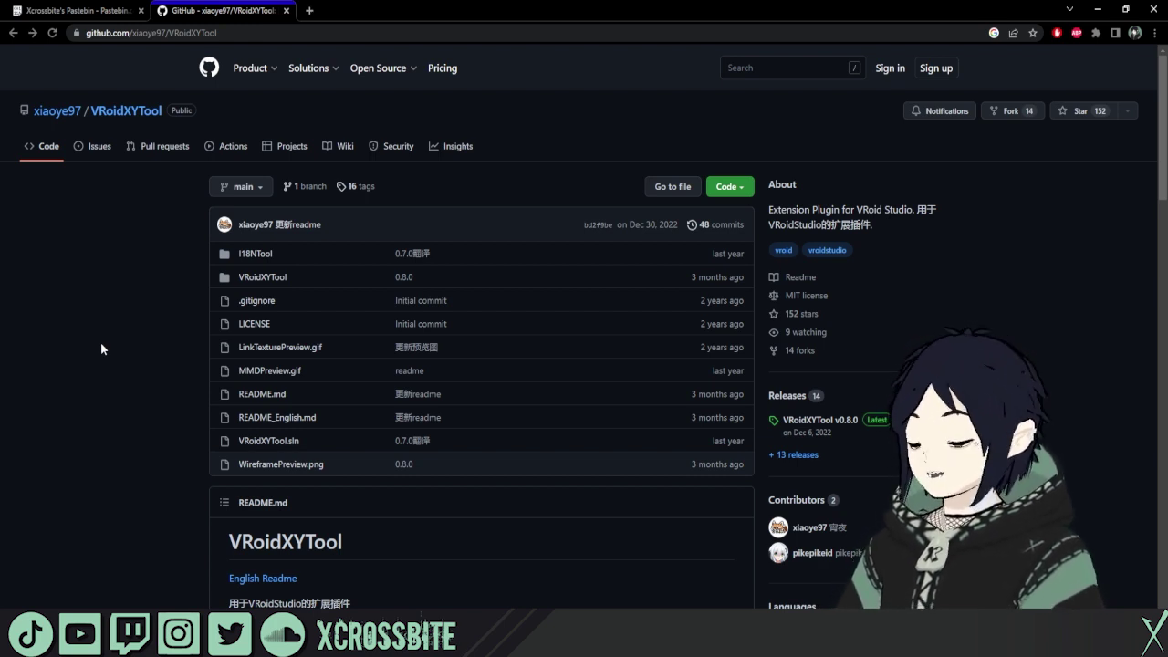
- Look over the VRoidXYTool v0.8.0 release assets, then scroll down the repository README
left_click(785, 422)
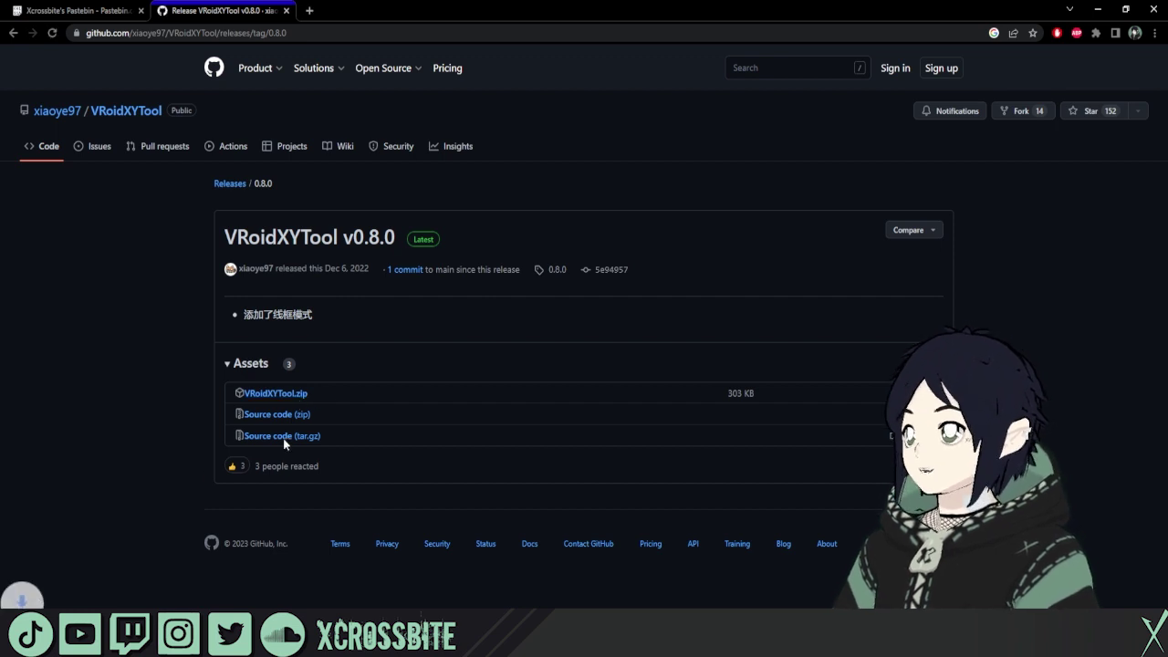
left_click(125, 118)
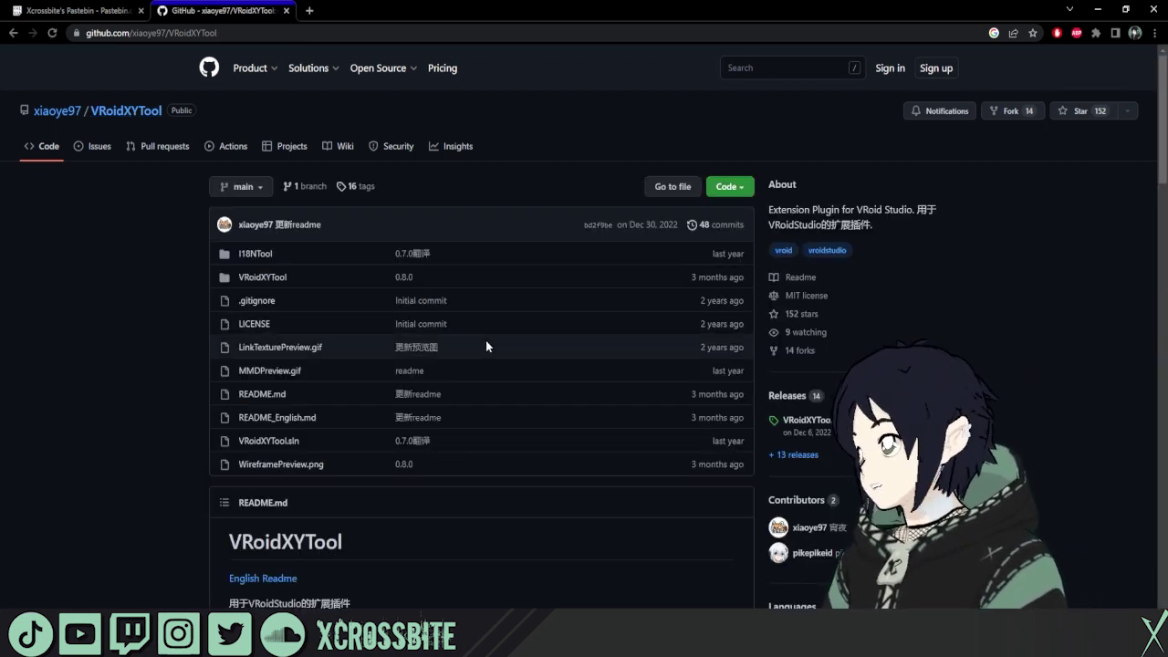
scroll(408, 386, "down", 4)
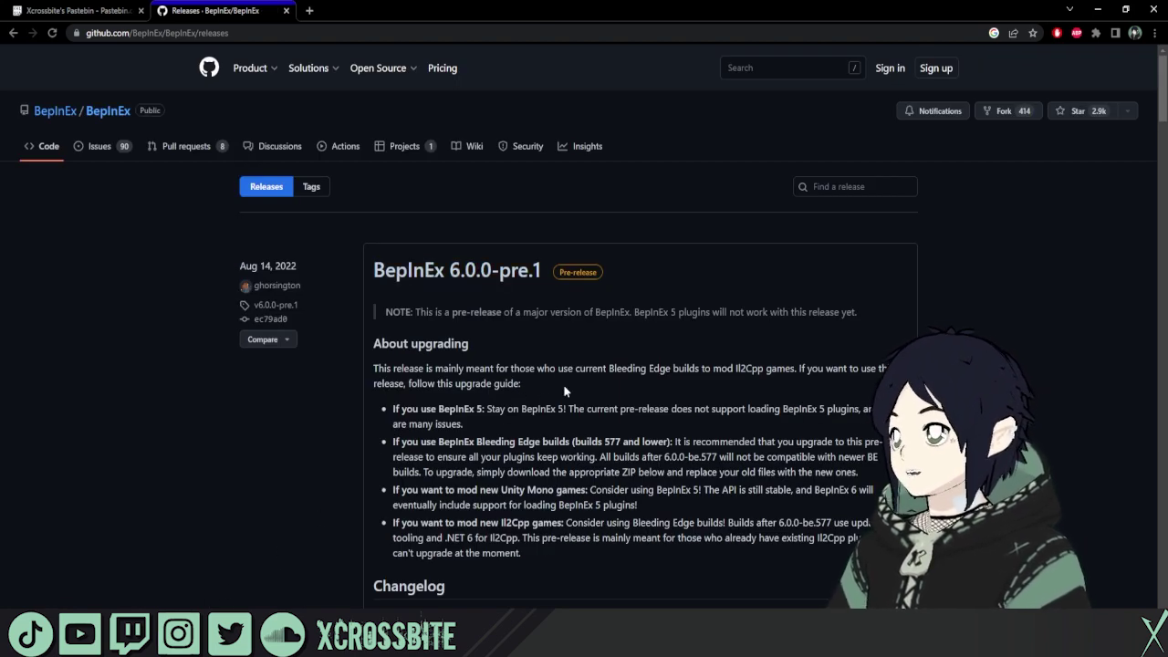
- Download BepInEx_x64_5.4.21.0.zip from the BepInEx 5.4.21 release's Assets
scroll(741, 423, "down", 3)
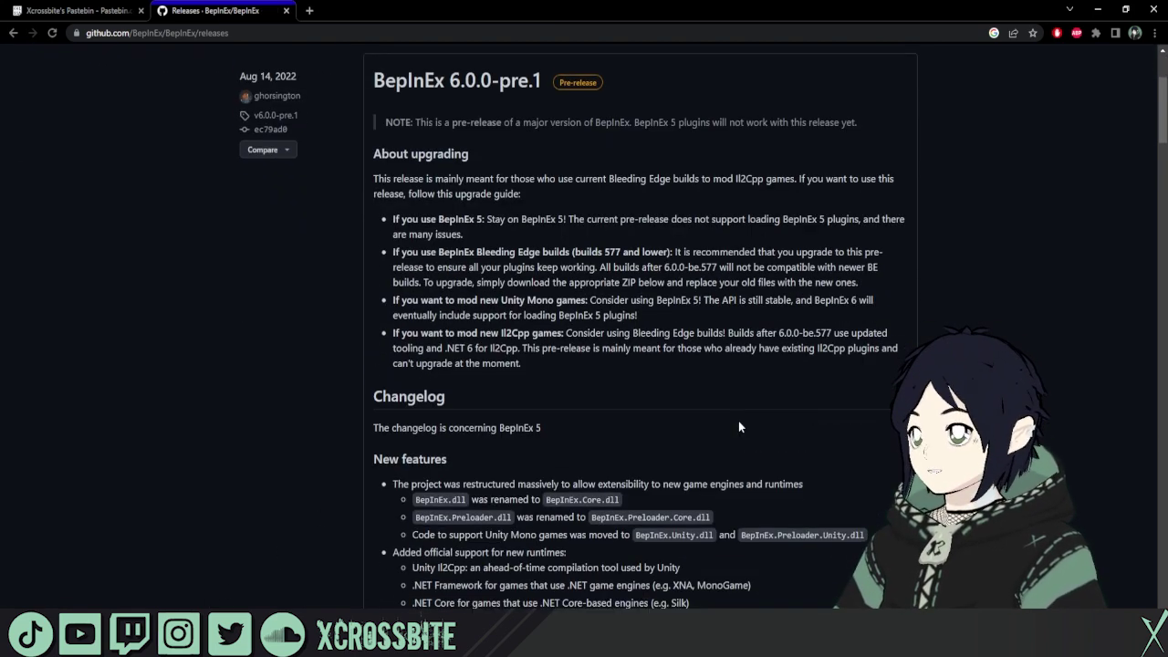
scroll(740, 426, "down", 6)
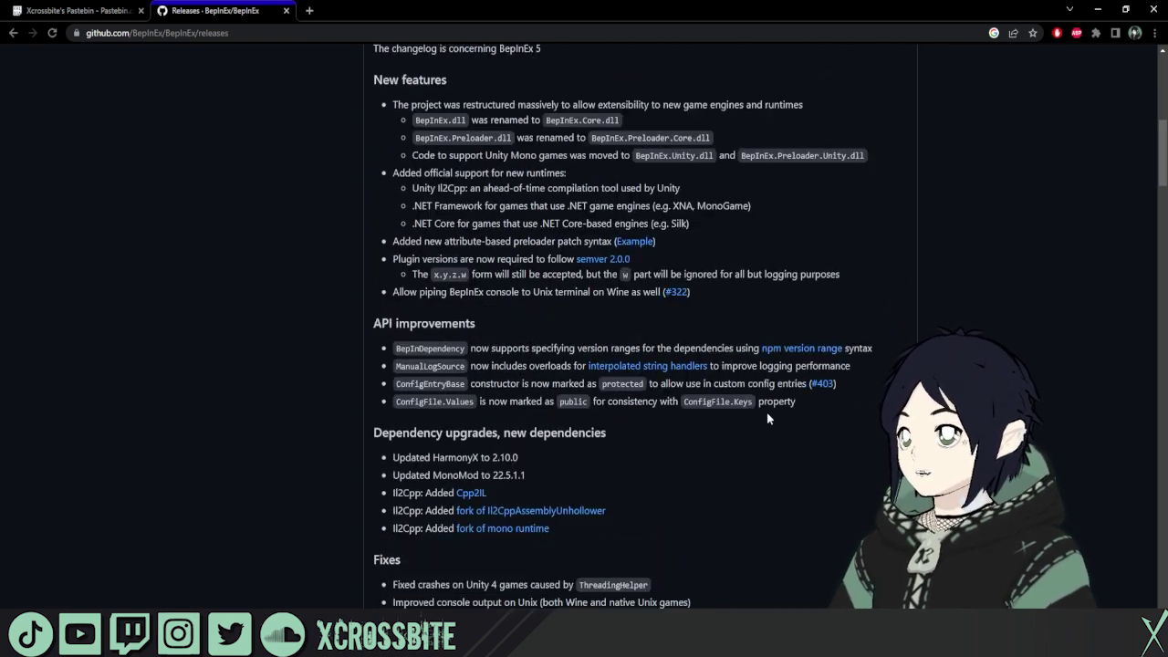
scroll(767, 418, "down", 2)
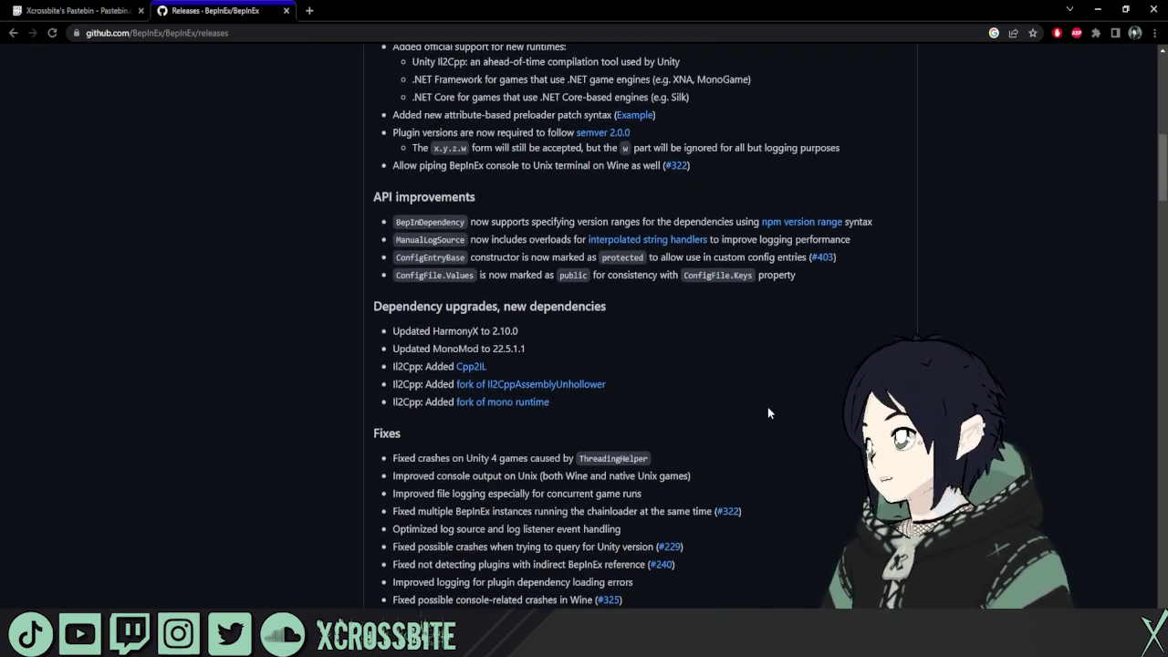
scroll(777, 413, "down", 5)
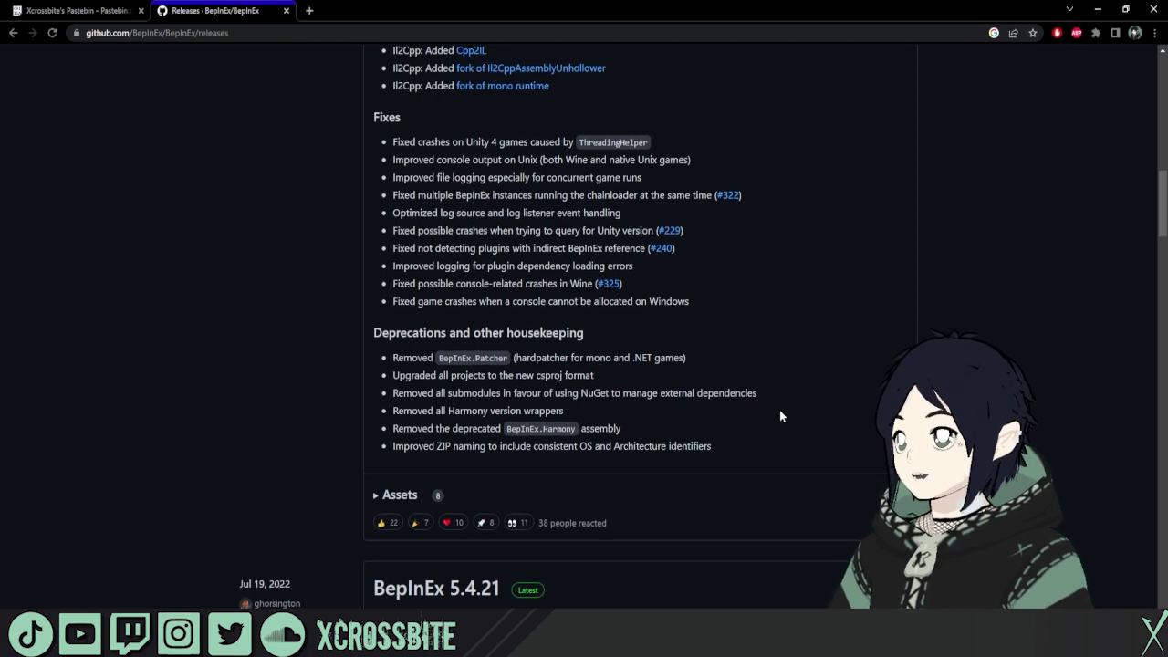
scroll(779, 409, "up", 15)
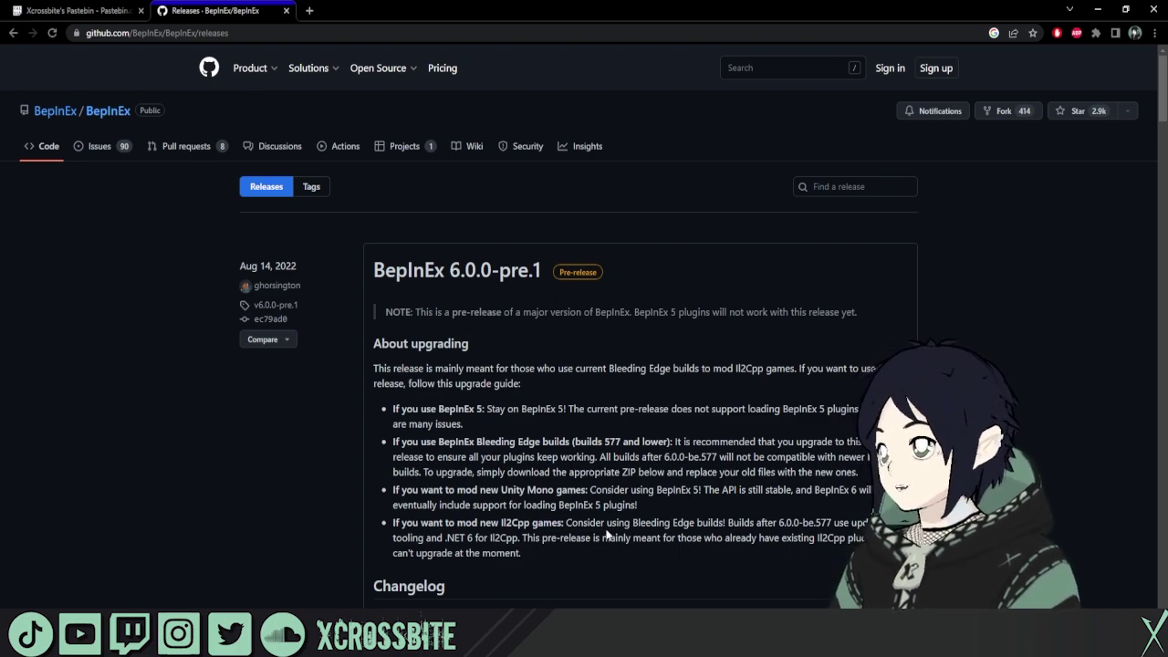
scroll(754, 470, "down", 9)
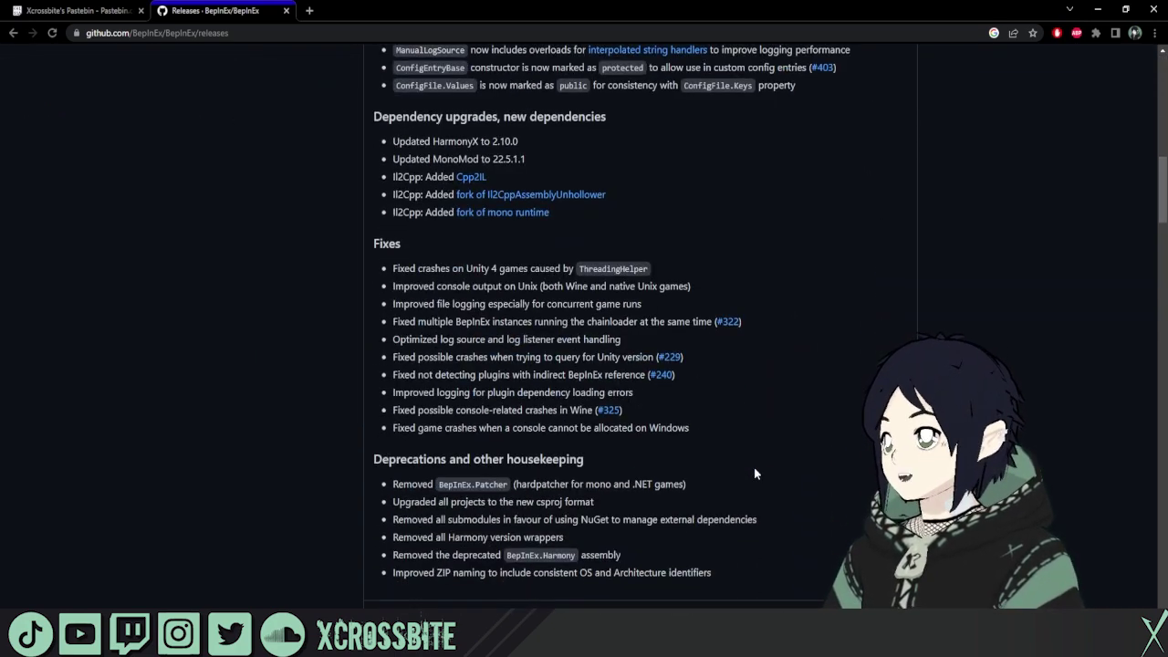
scroll(753, 470, "down", 5)
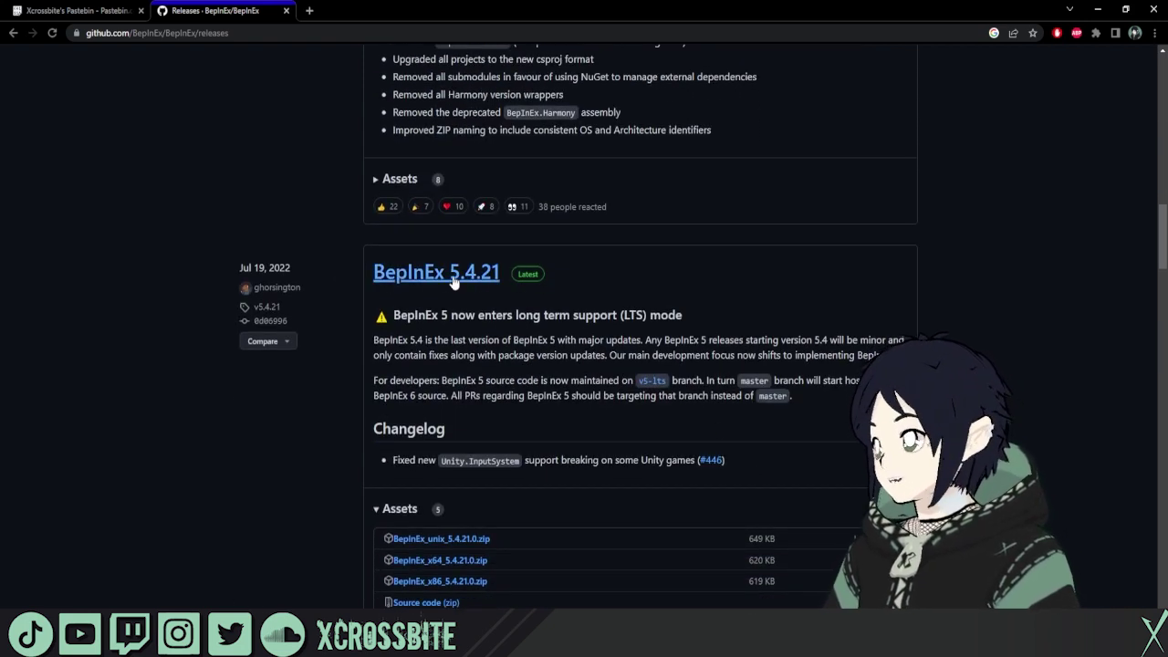
scroll(398, 286, "down", 1)
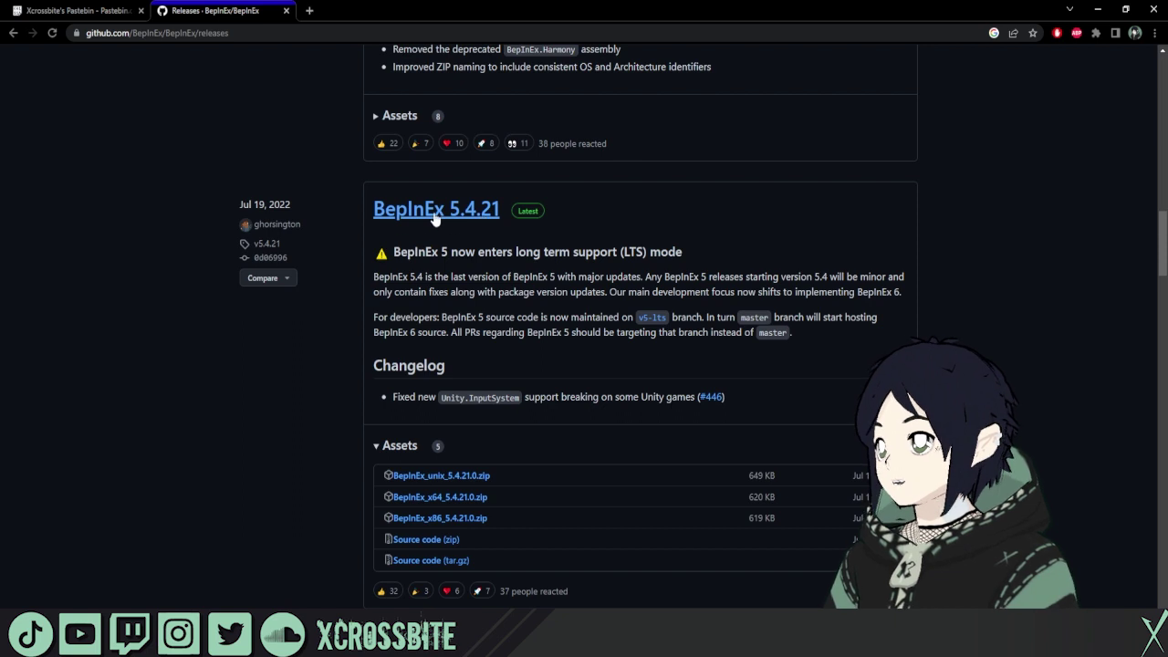
left_click(473, 501)
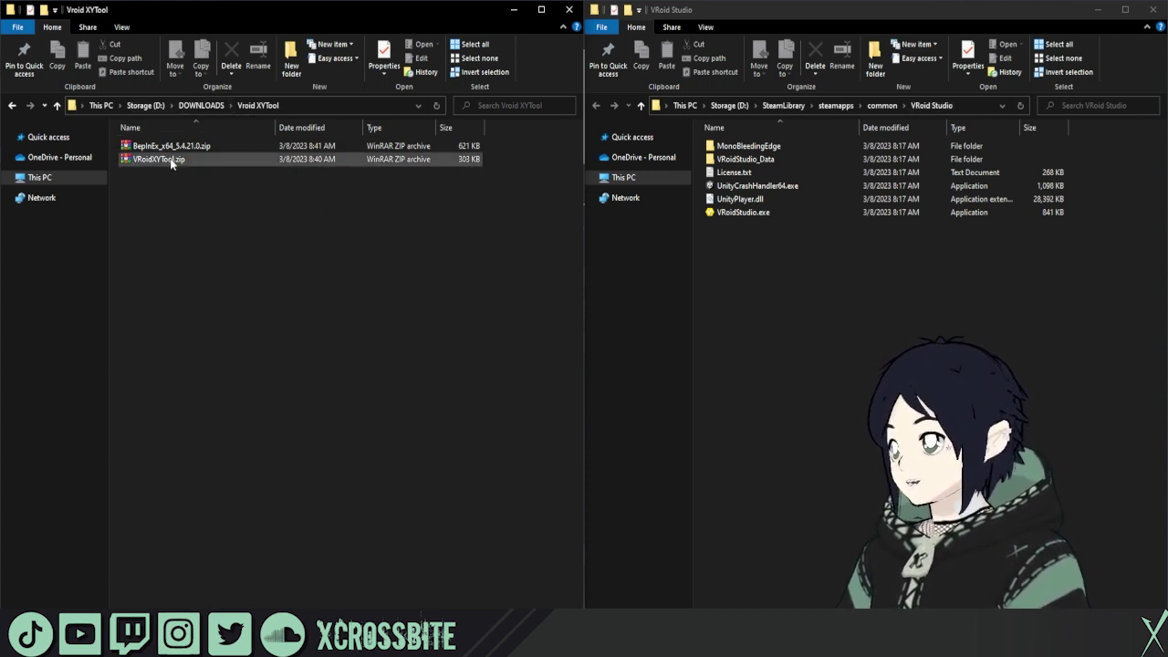
- Extract BepInEx_x64_5.4.21.0.zip directly into the VRoid Studio install folder
left_click(223, 147)
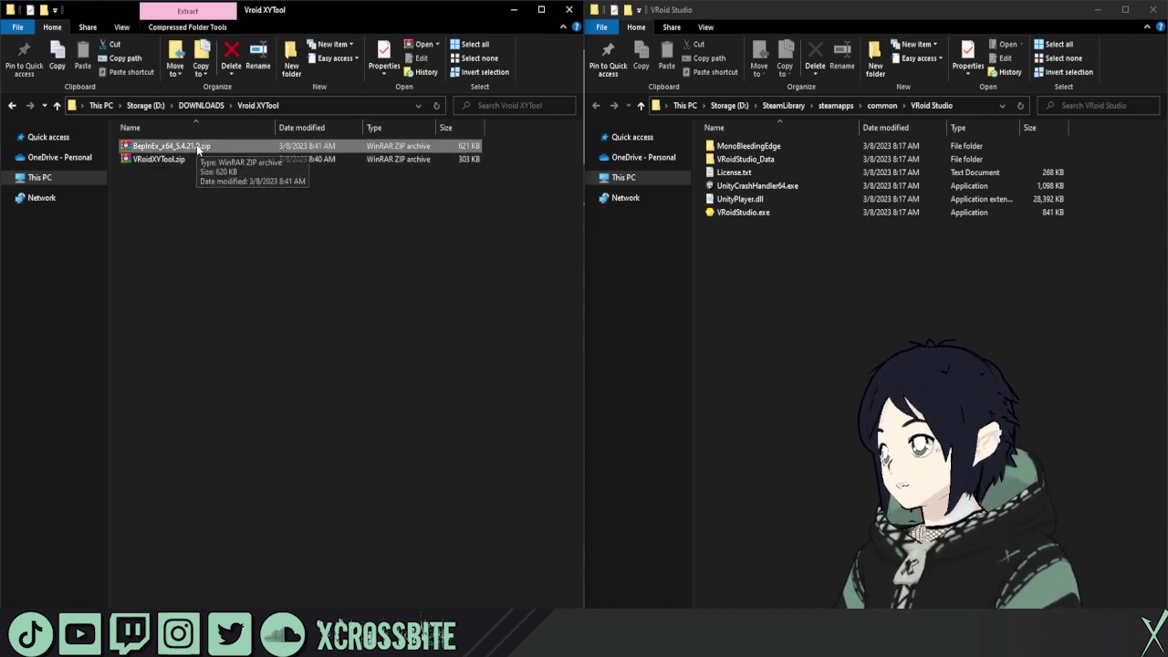
left_click_drag(196, 146, 882, 427)
right_click_drag(882, 428, 880, 426)
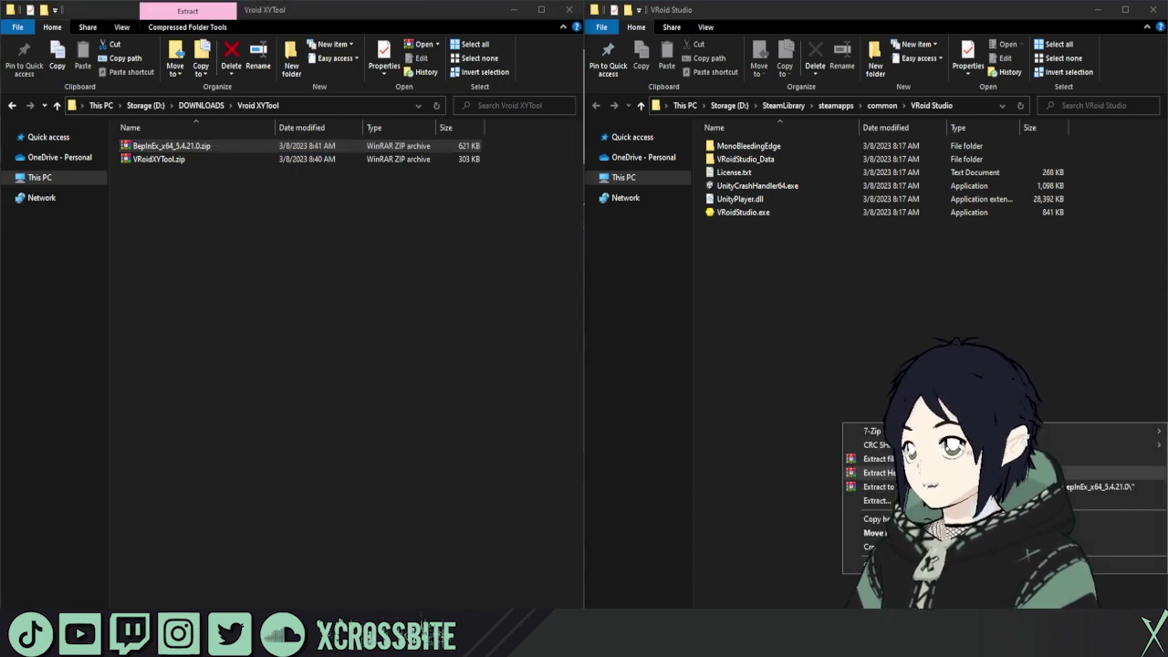
left_click(913, 472)
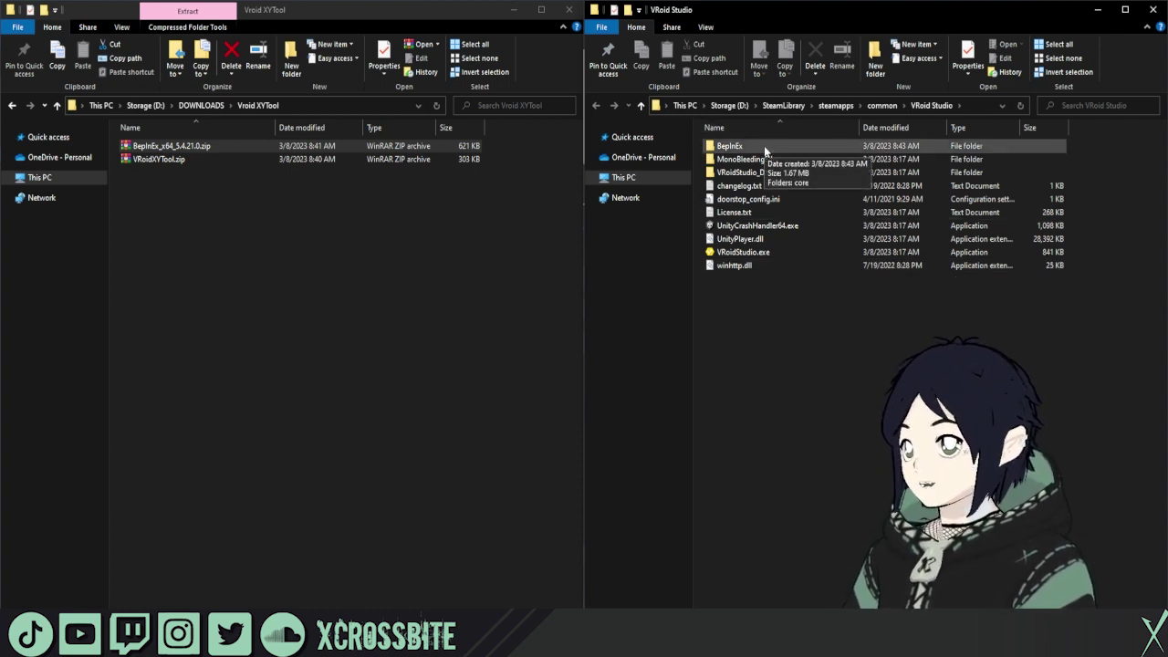
- Create a folder named 'plugins' inside BepInEx and open it
double_click(764, 145)
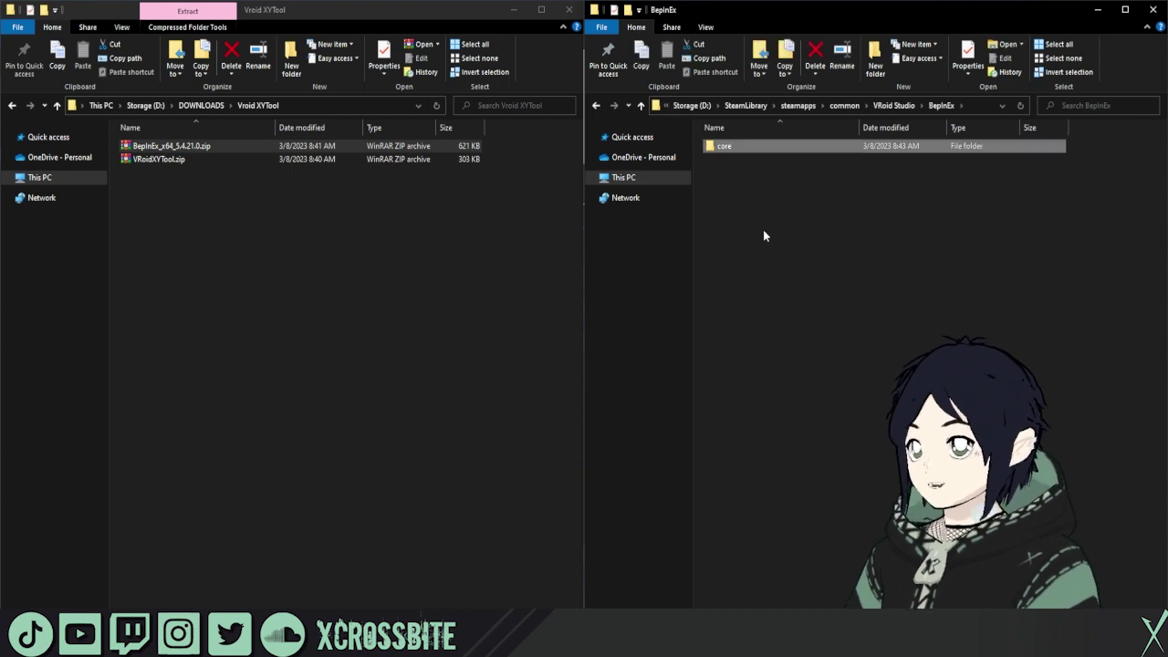
right_click(765, 235)
mouse_move(712, 397)
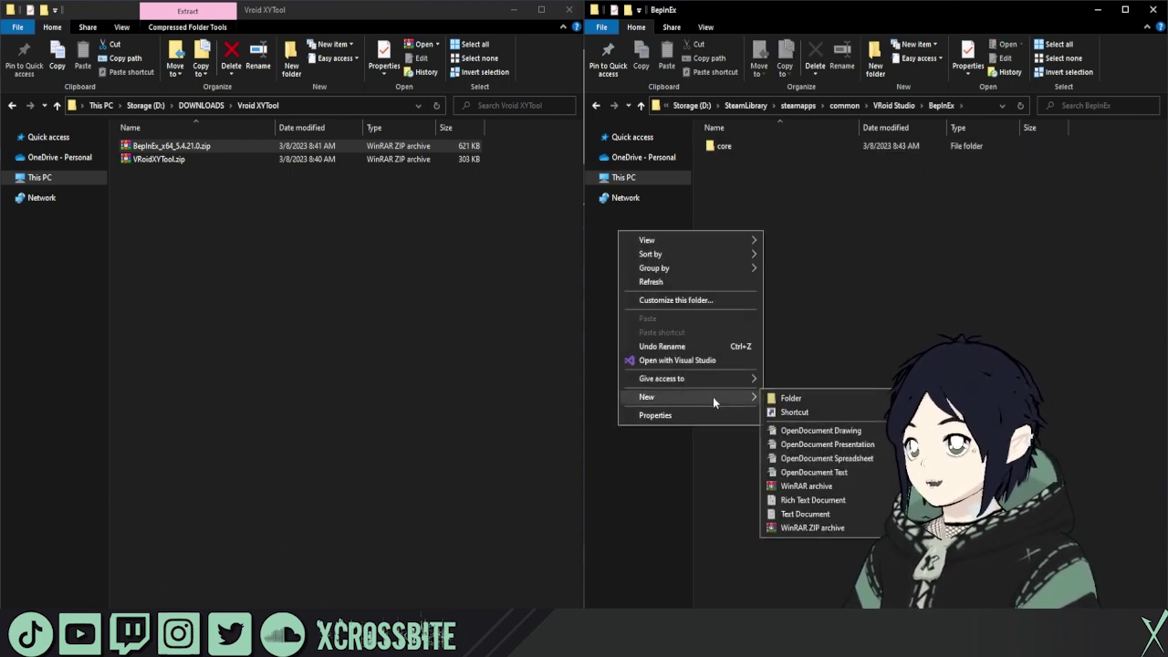
left_click(808, 402)
type("pl")
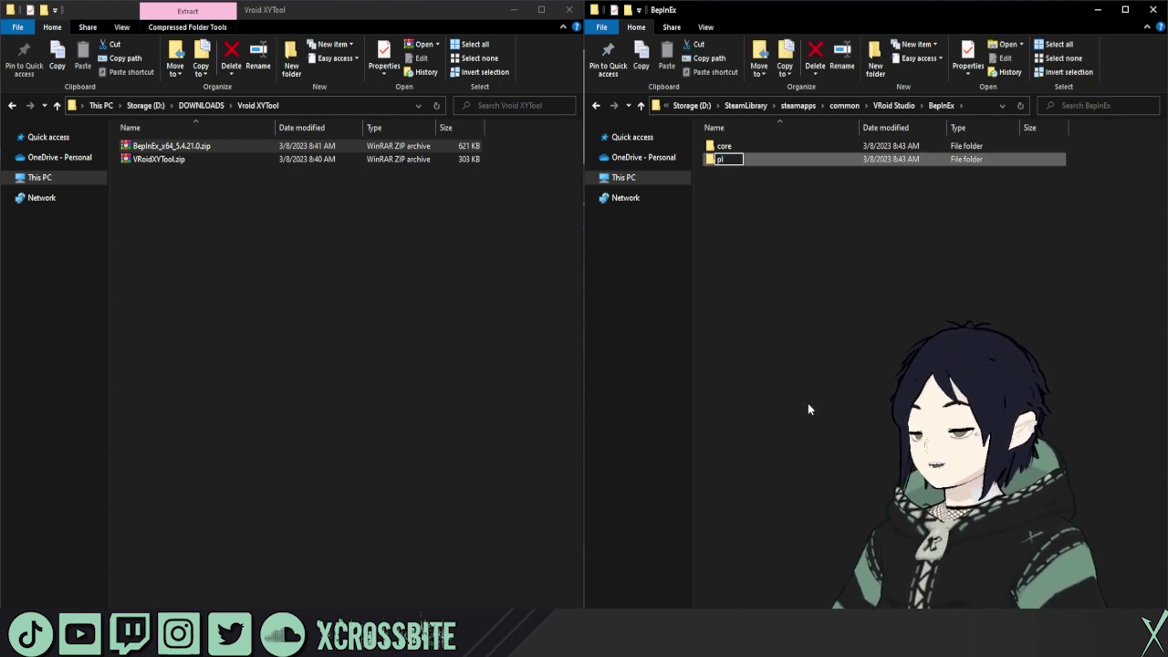
type("ugins")
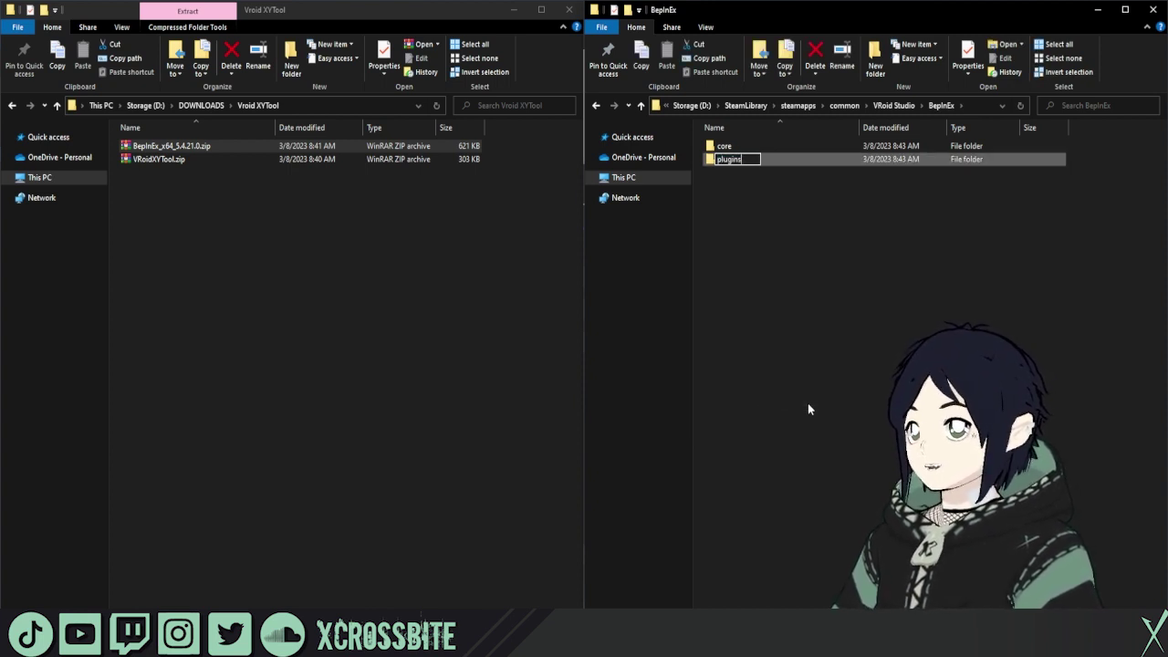
key("Return")
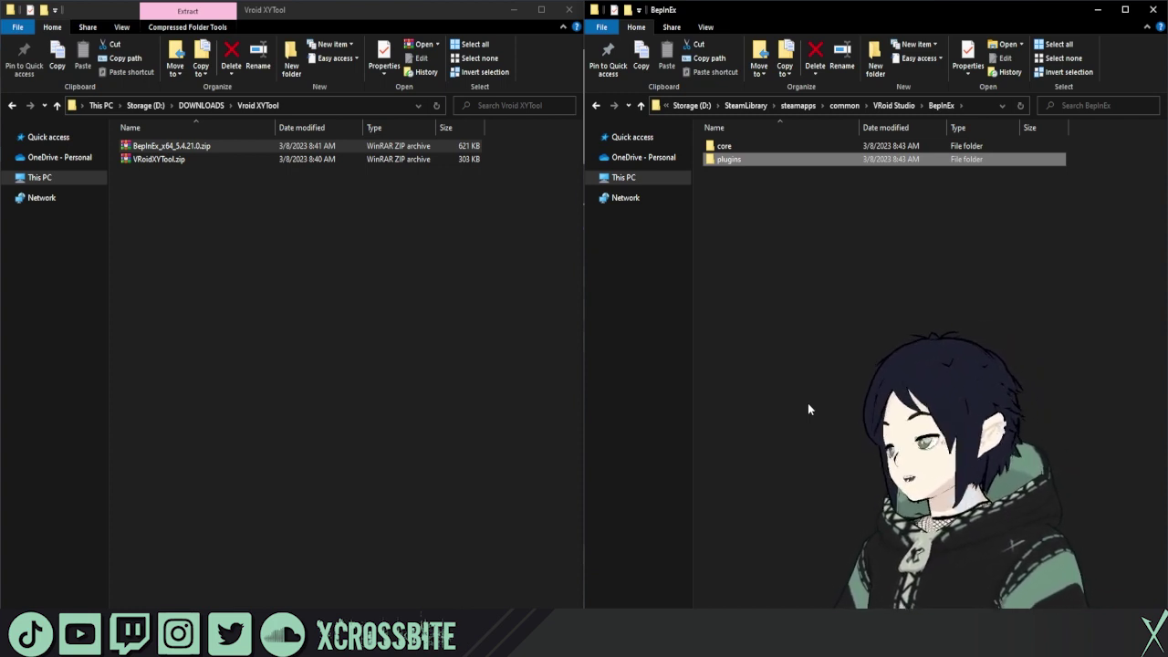
key("Return")
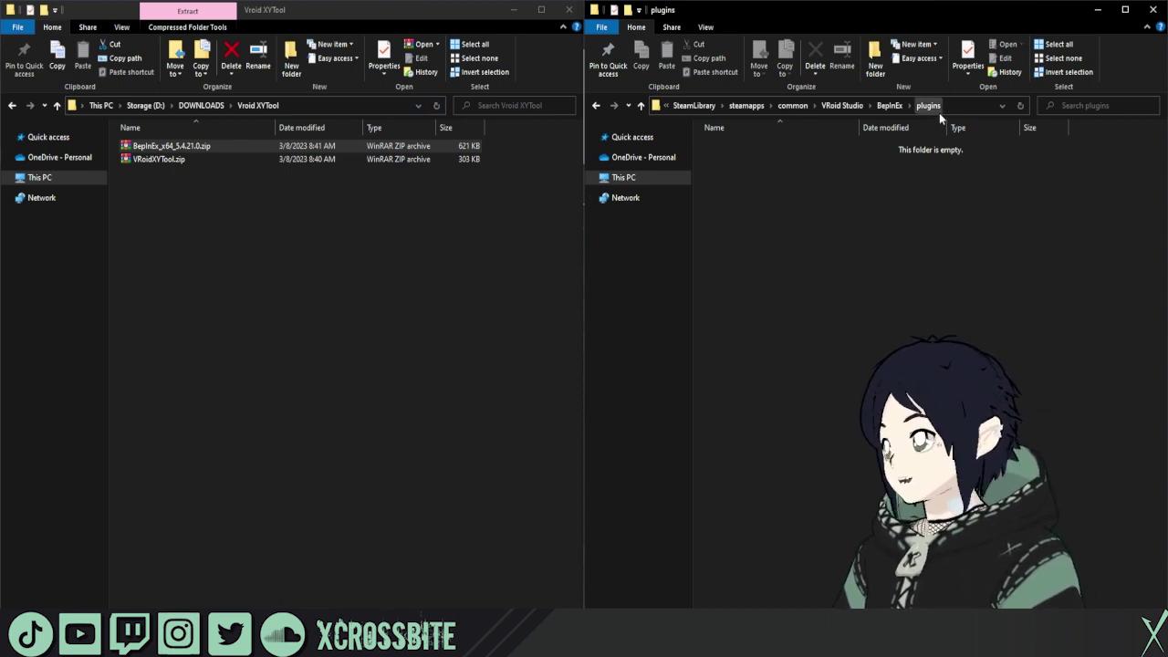
- Extract VRoidXYTool.zip into the plugins folder
left_click(168, 164)
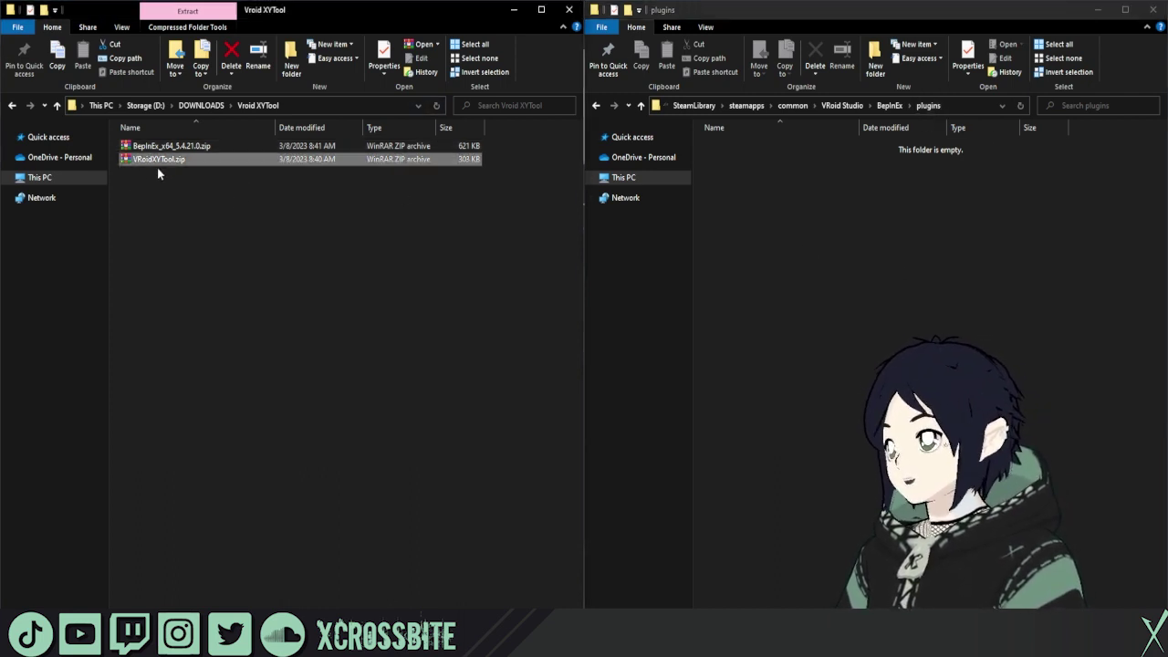
left_click_drag(156, 160, 817, 305)
right_click_drag(817, 305, 816, 305)
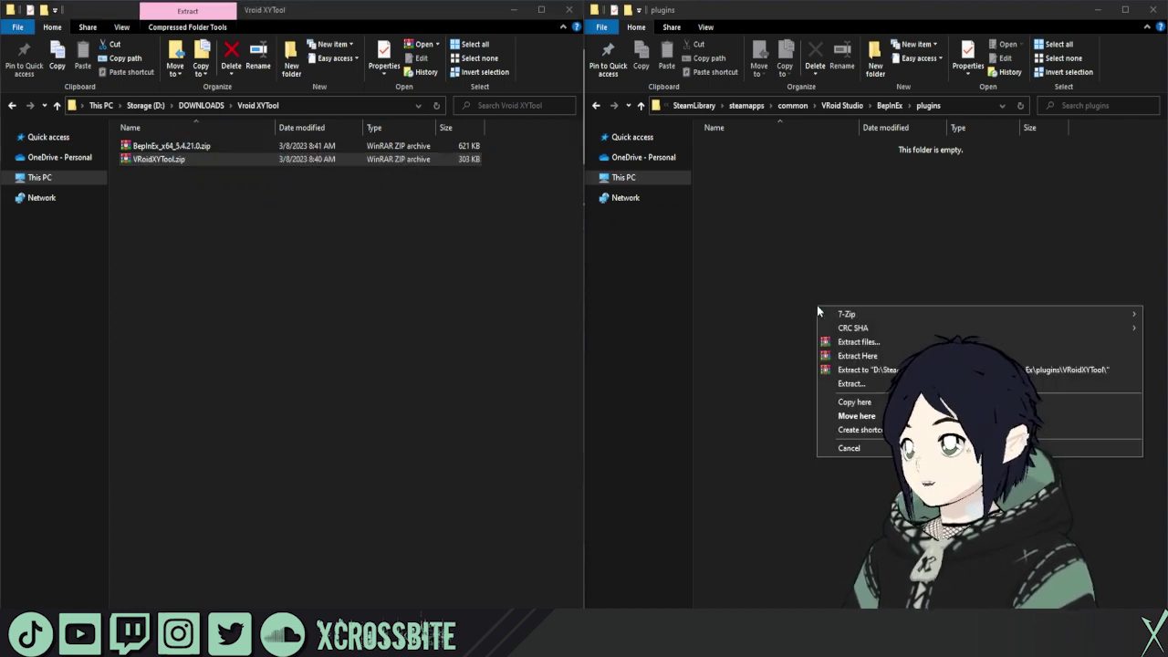
left_click(866, 371)
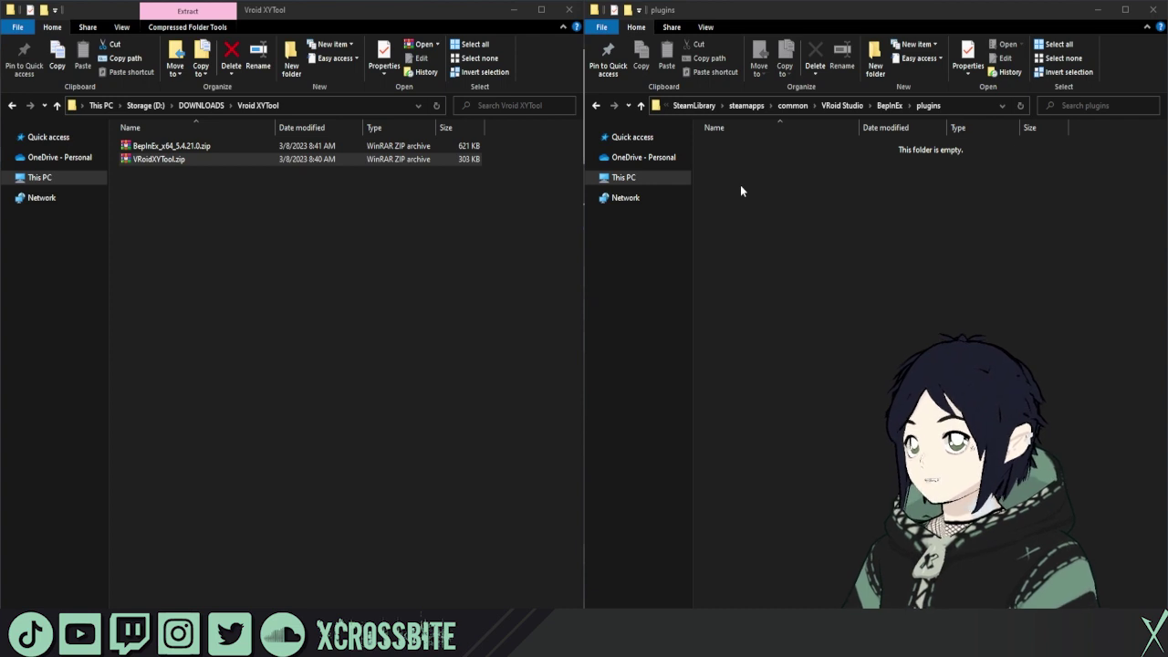
- Launch VRoid Studio from Steam to confirm it starts, then close it
left_click(503, 282)
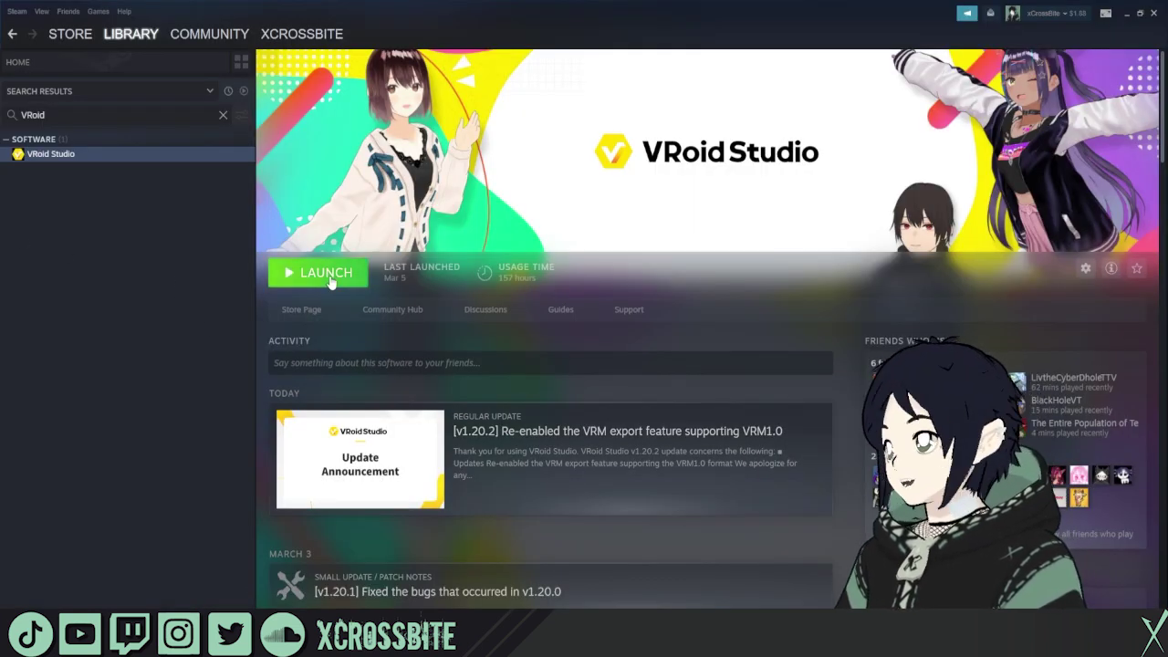
left_click(326, 273)
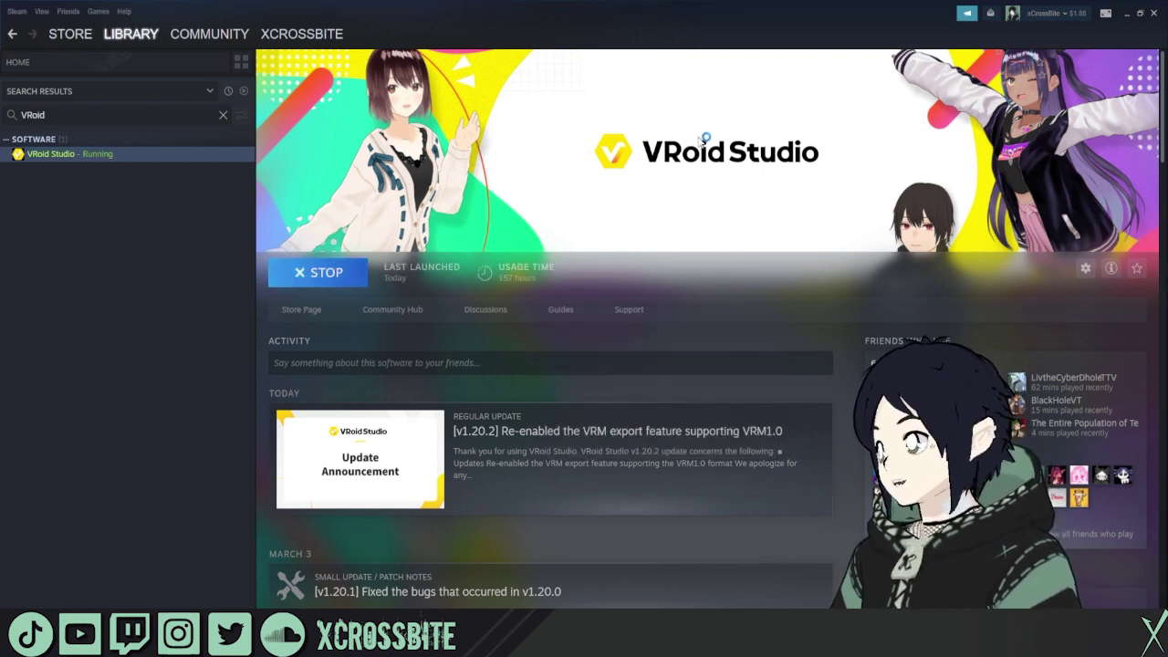
mouse_move(70, 650)
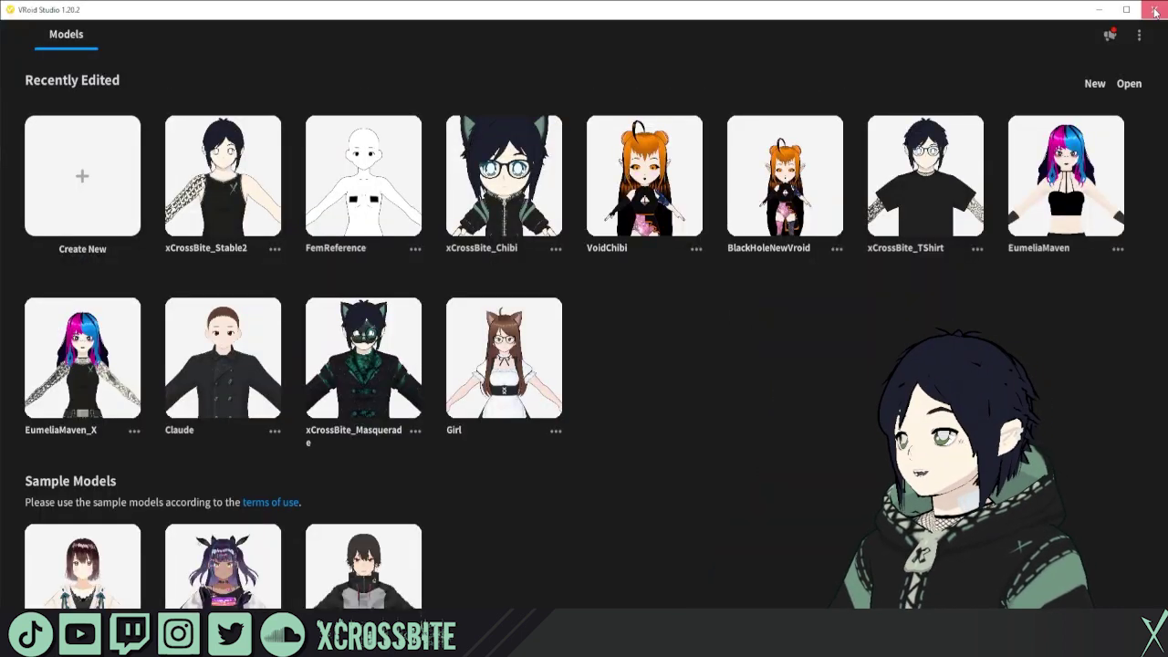
left_click(1155, 12)
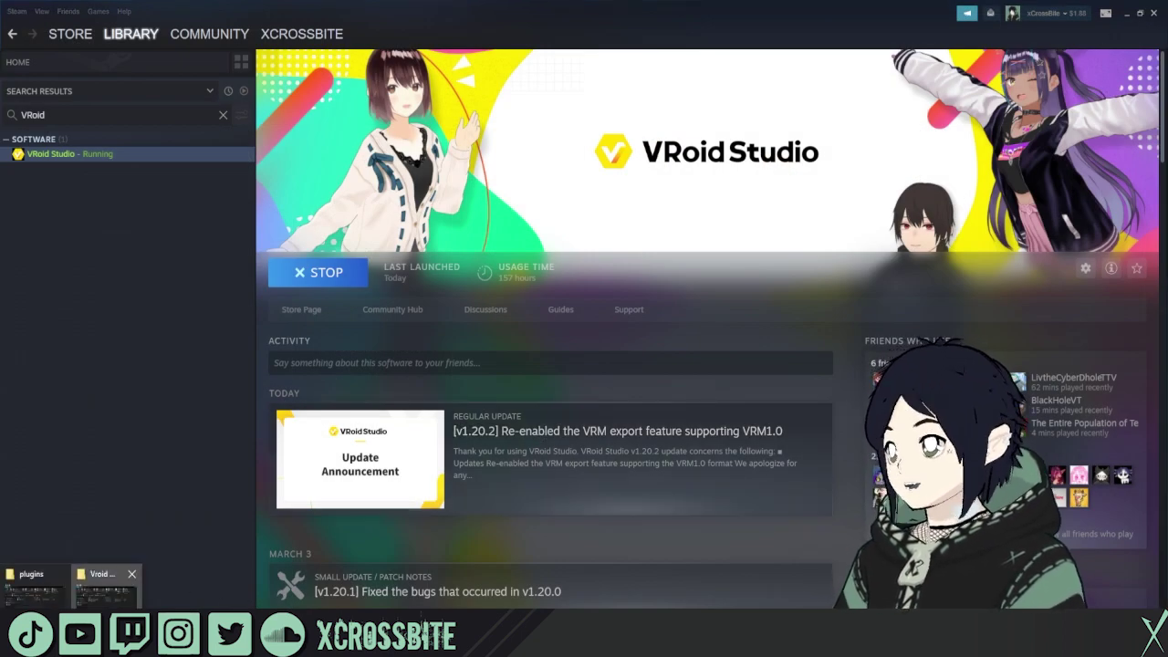
- Open BepInEx's config folder beside the downloads and select the VRoidXYTool cfg file
left_click(102, 584)
key("alt+Tab")
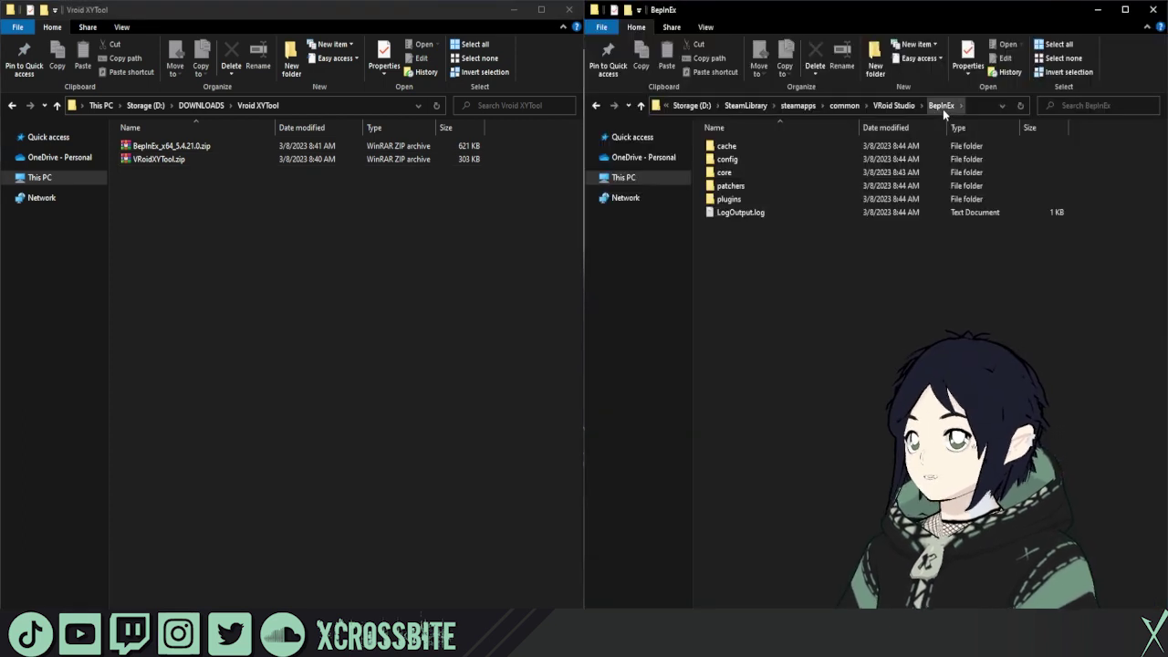
double_click(753, 160)
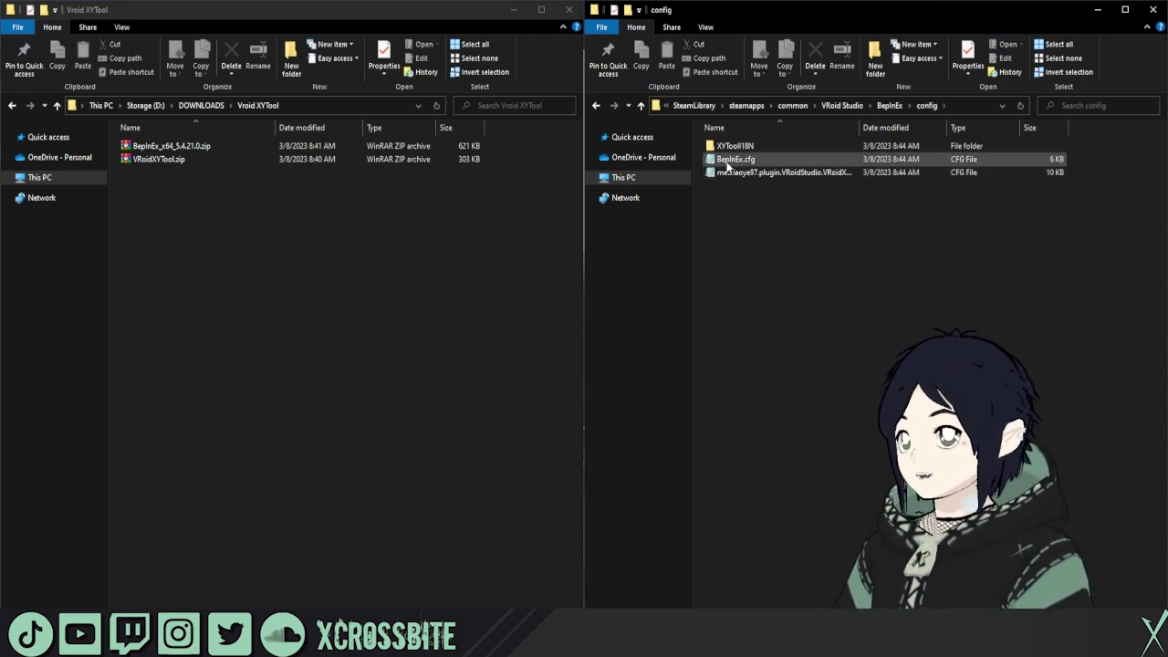
left_click(784, 175)
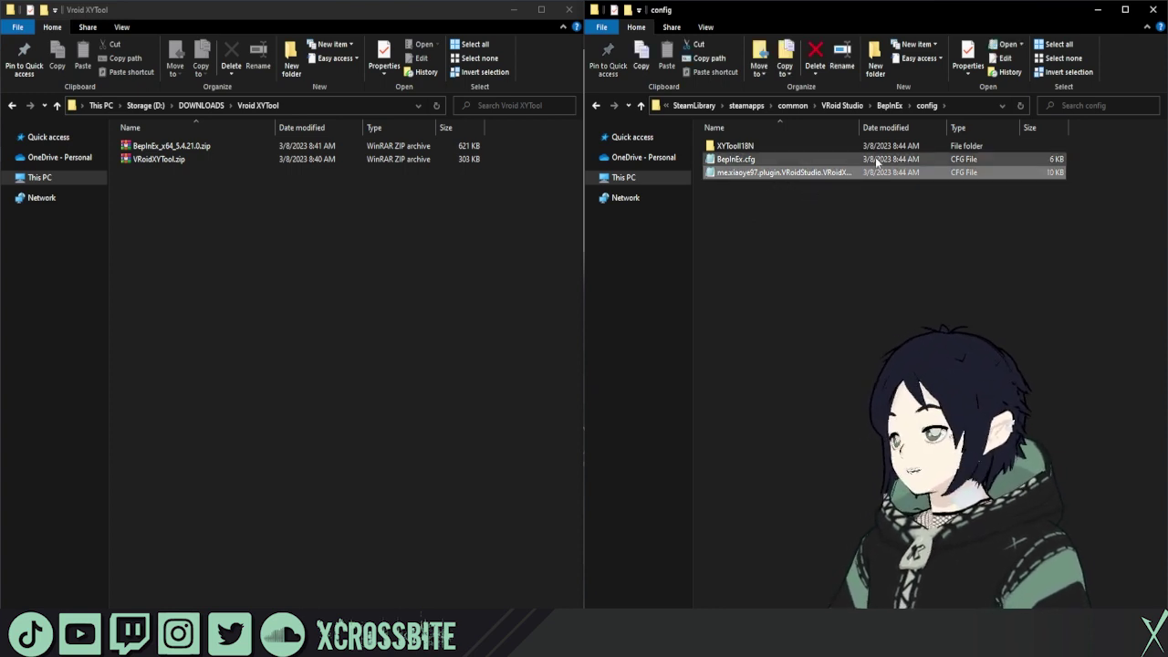
left_click(785, 172)
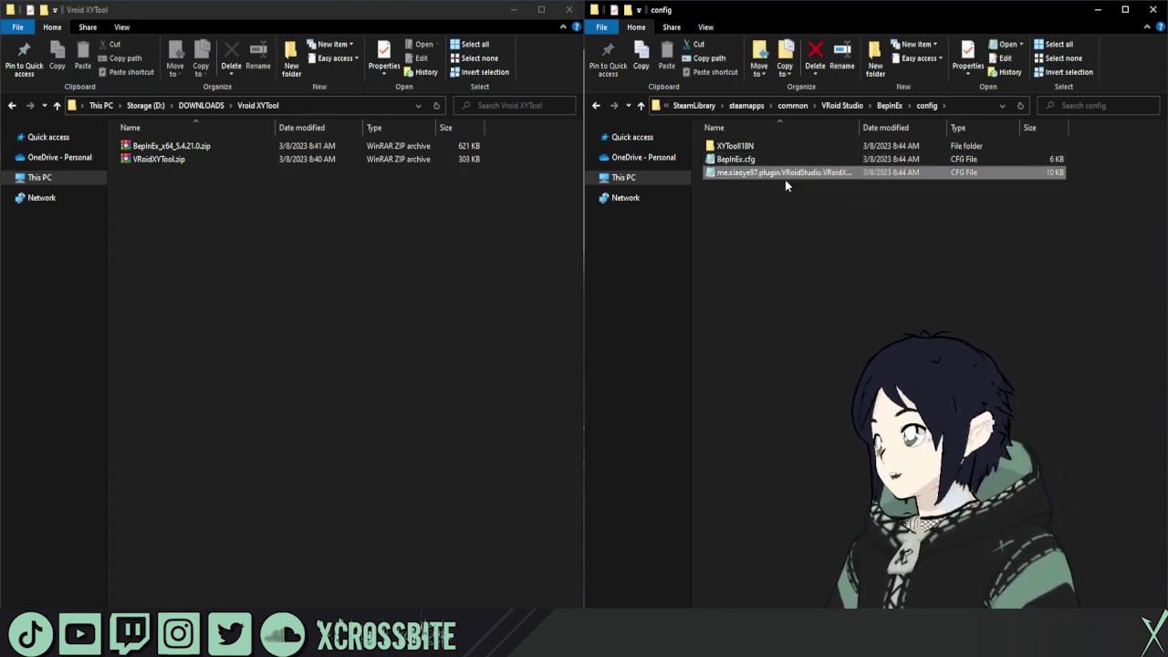
- Change HideManagerGameObject from false to true in BepInEx.cfg and save it
left_click(722, 157)
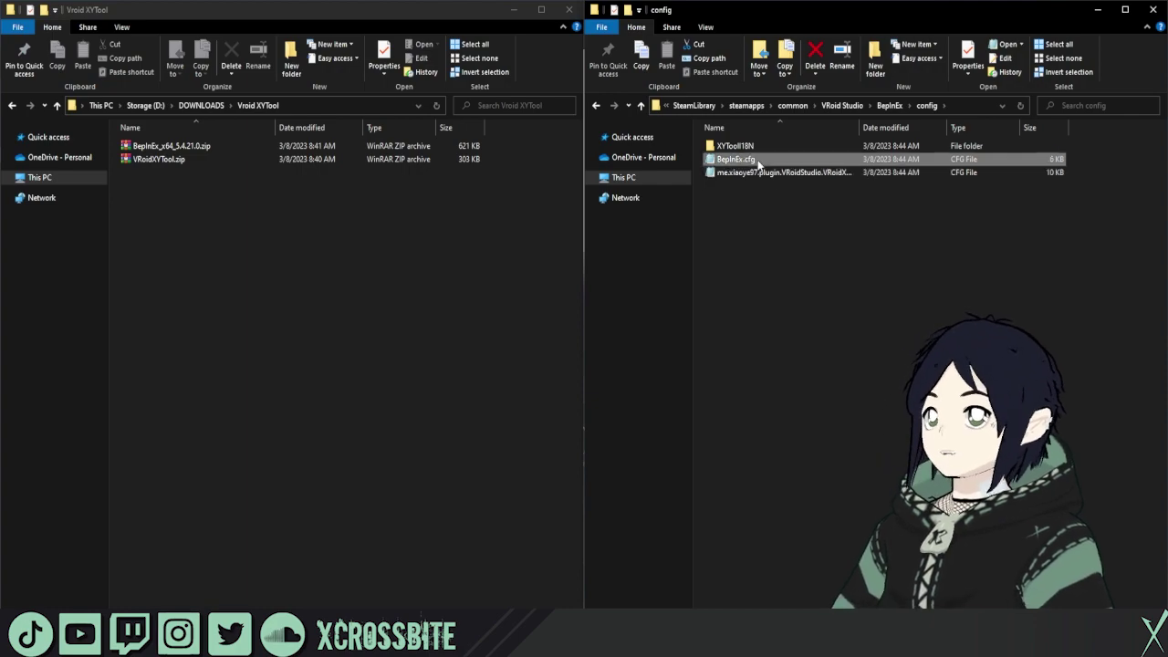
left_click(126, 230)
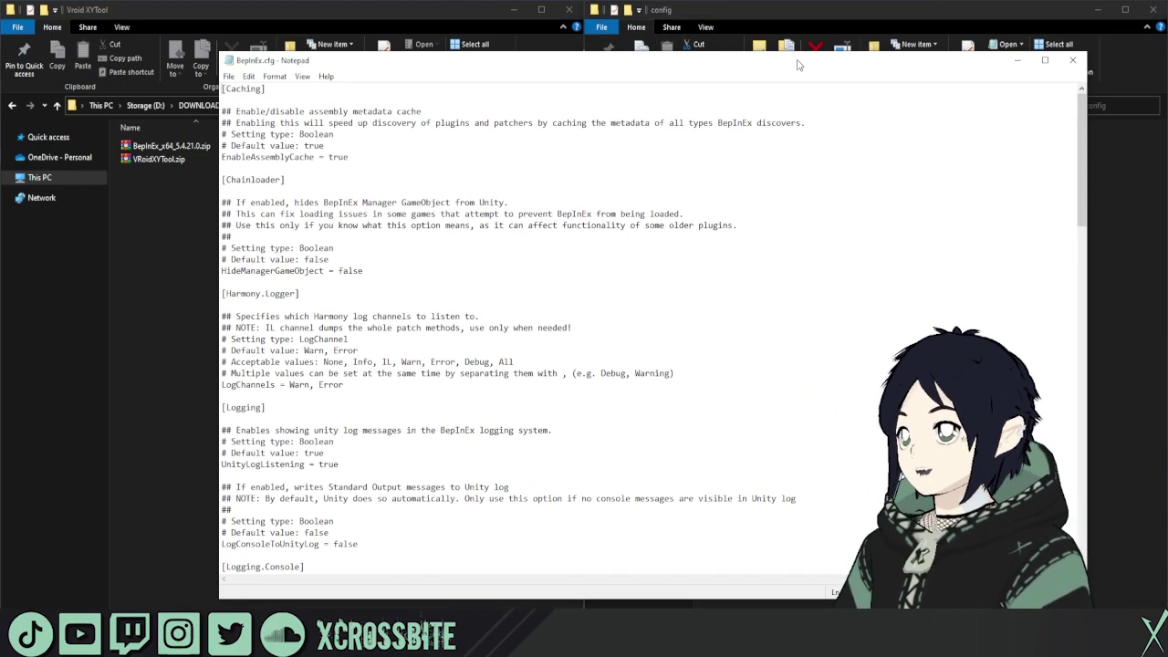
double_click(729, 13)
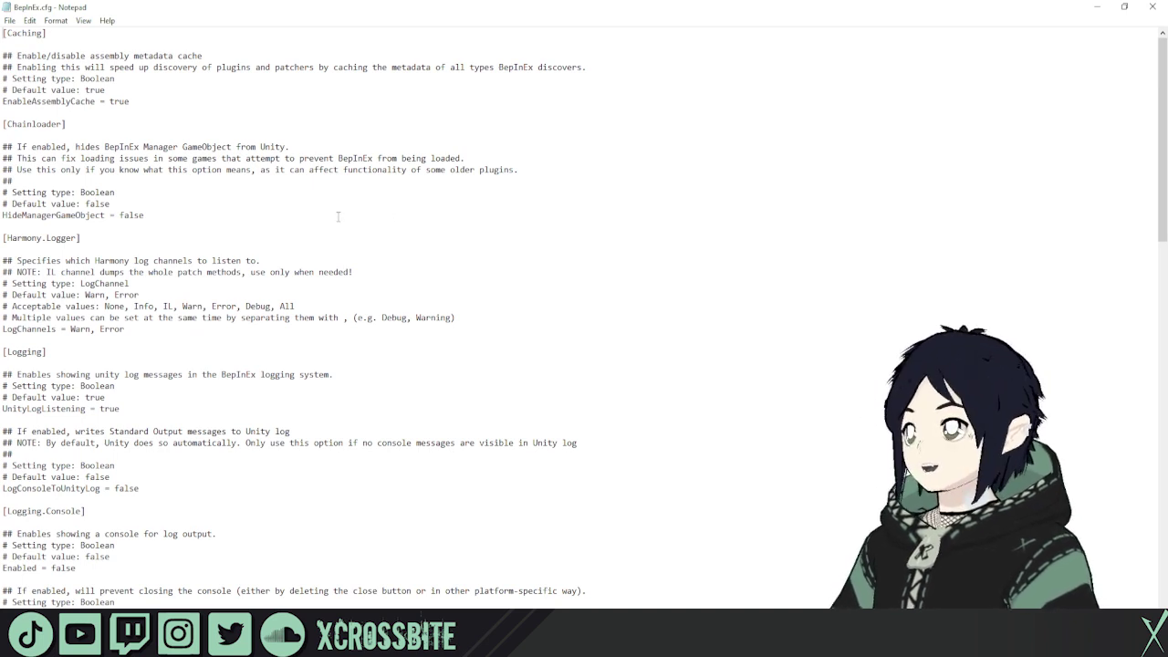
double_click(132, 215)
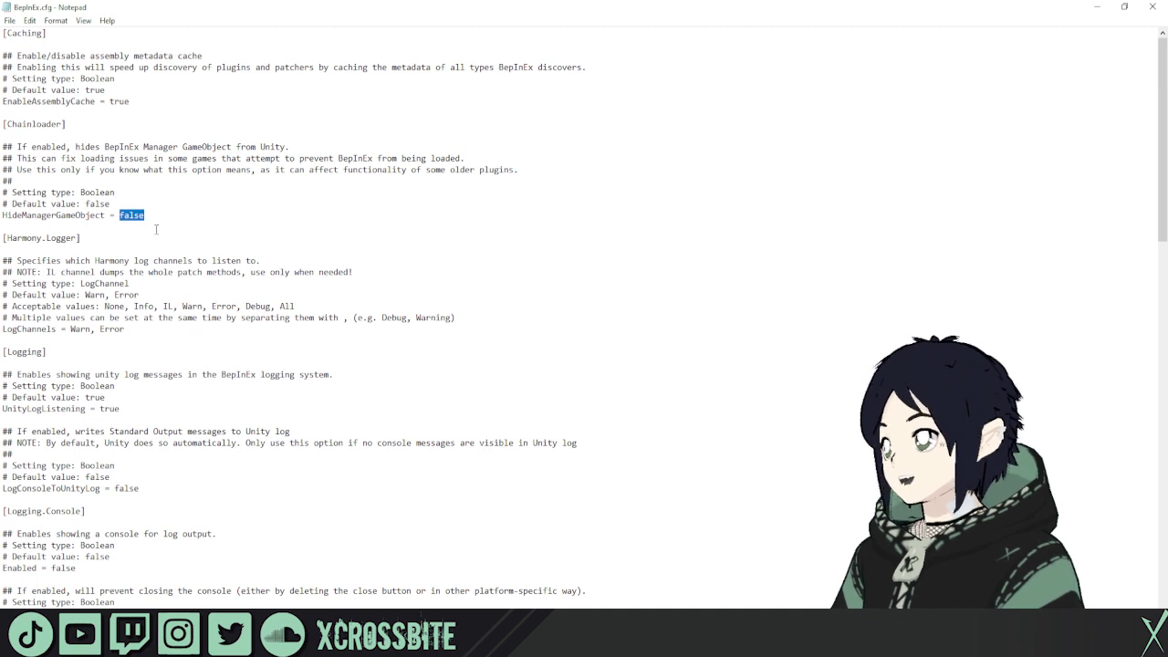
type("true")
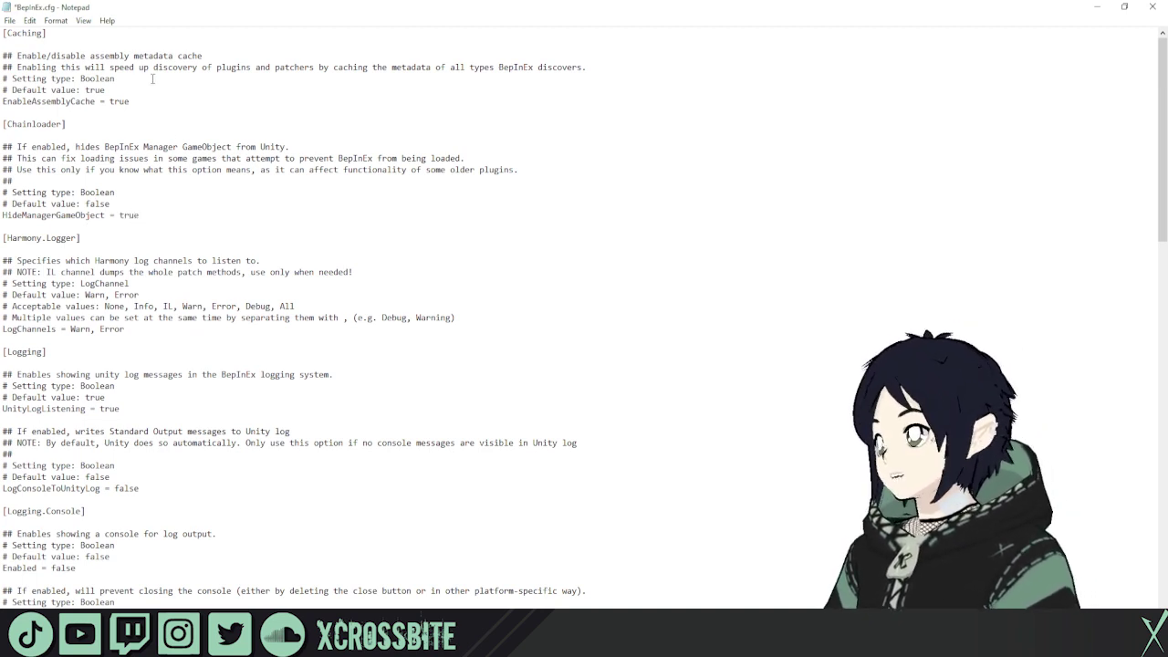
left_click(9, 20)
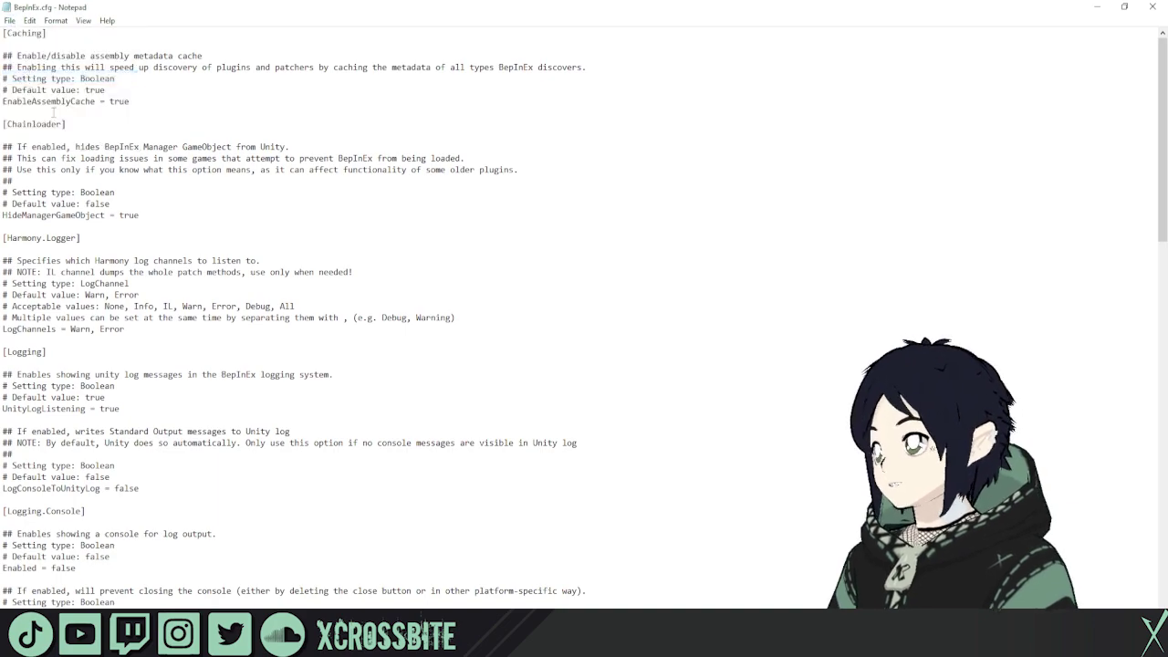
left_click(36, 76)
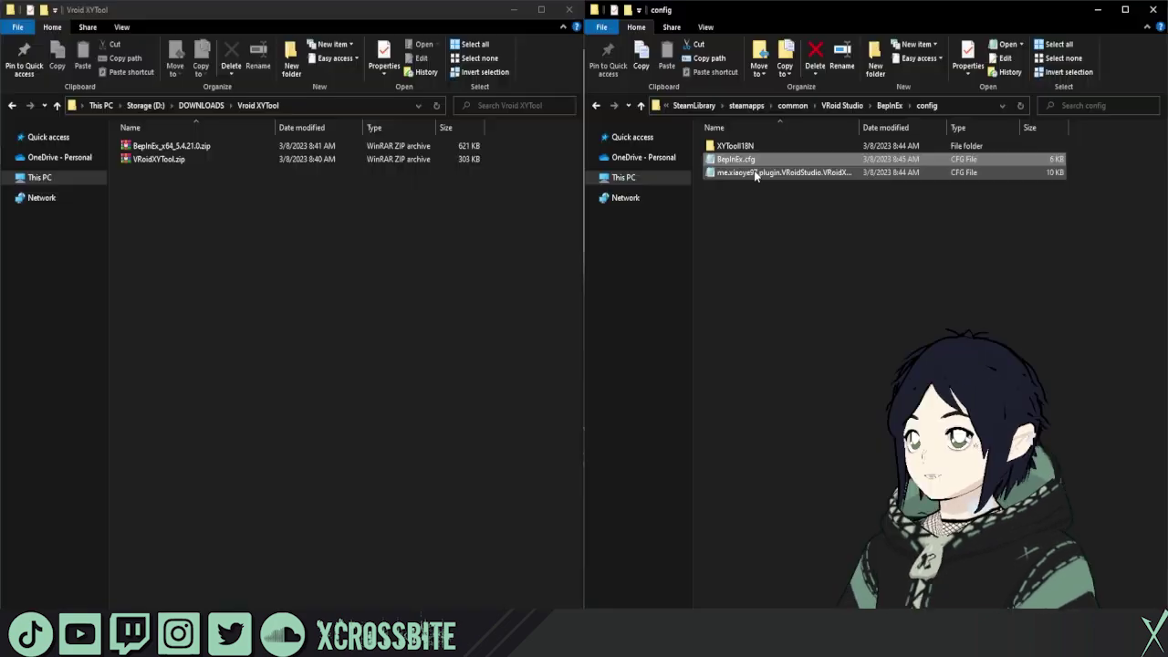
- Open the VRoidXYTool cfg maximized and add an empty [] header below MiniGUIHotkey = BackQuote
double_click(758, 174)
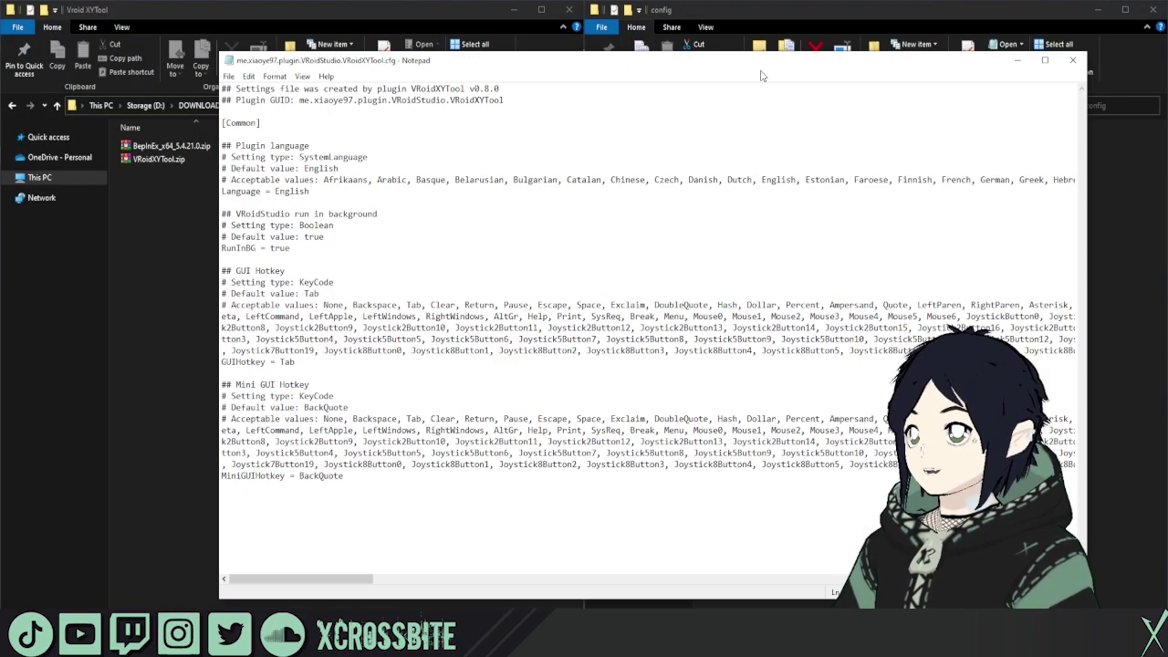
double_click(762, 62)
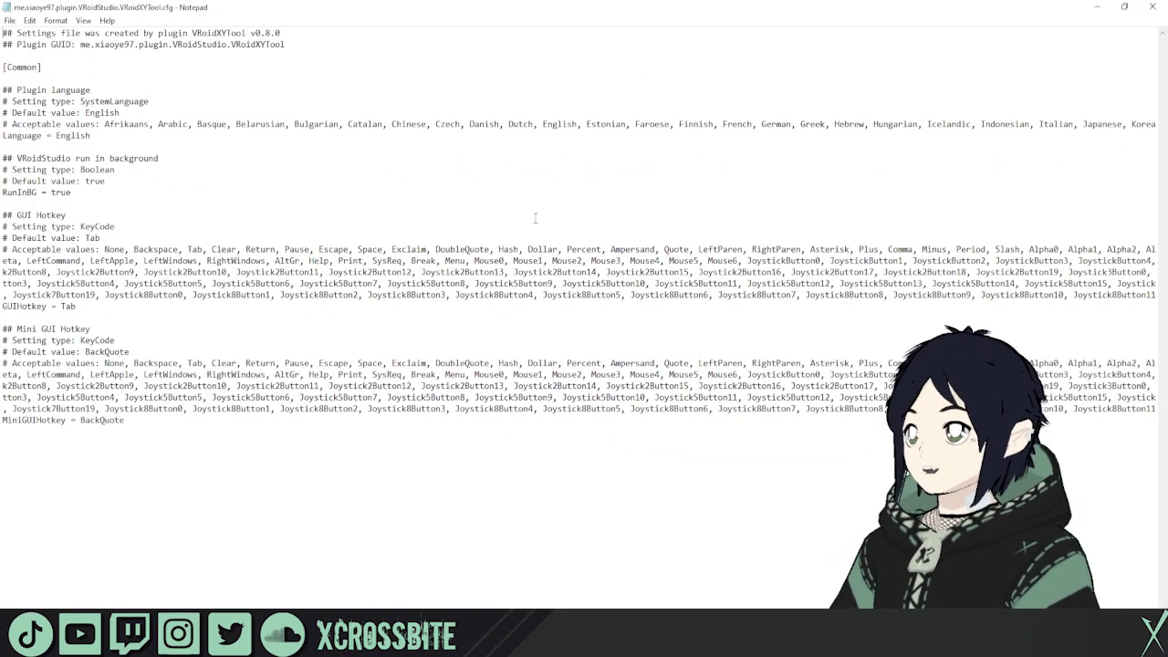
left_click(221, 425)
key("Return")
type("[")
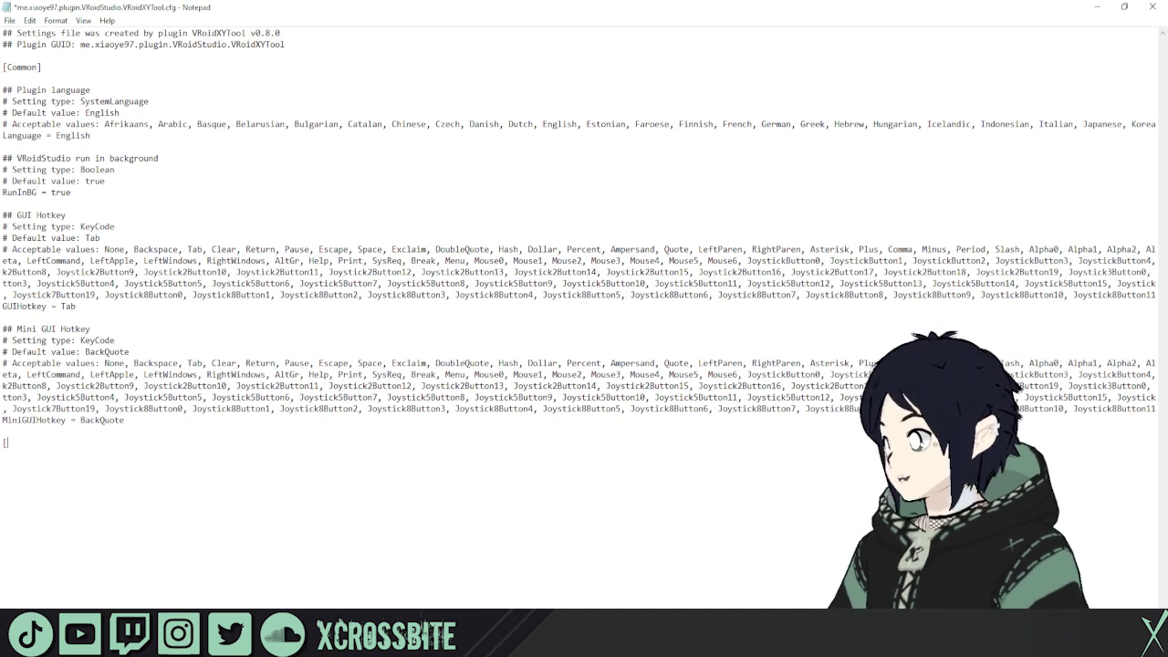
type("]")
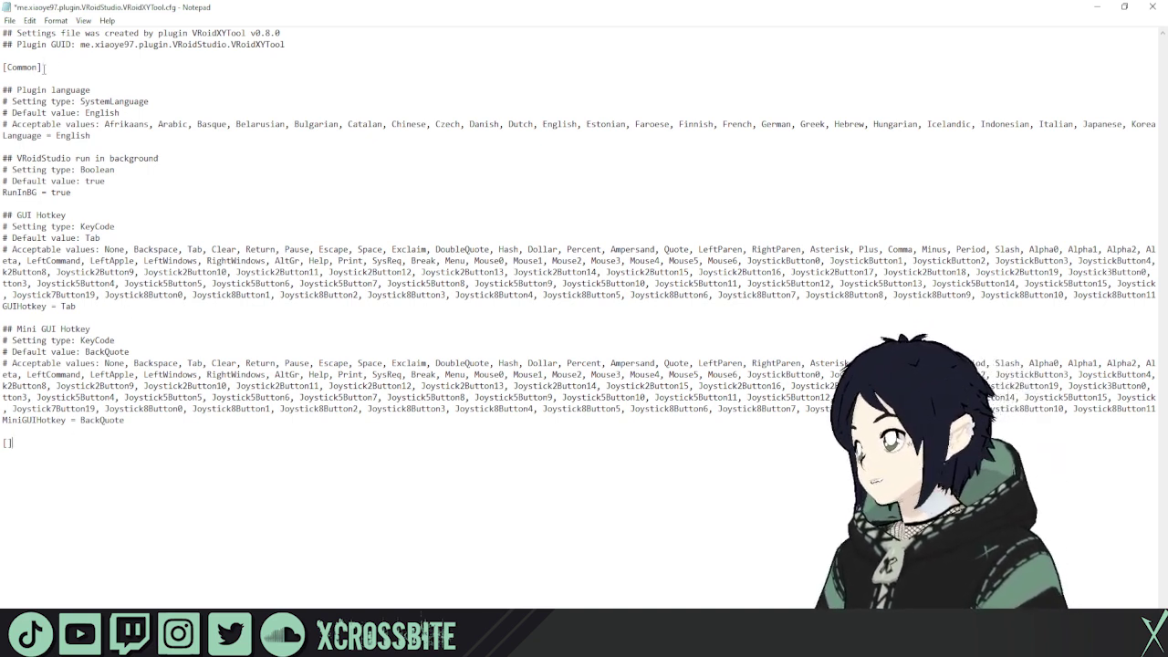
left_click_drag(42, 67, 2, 68)
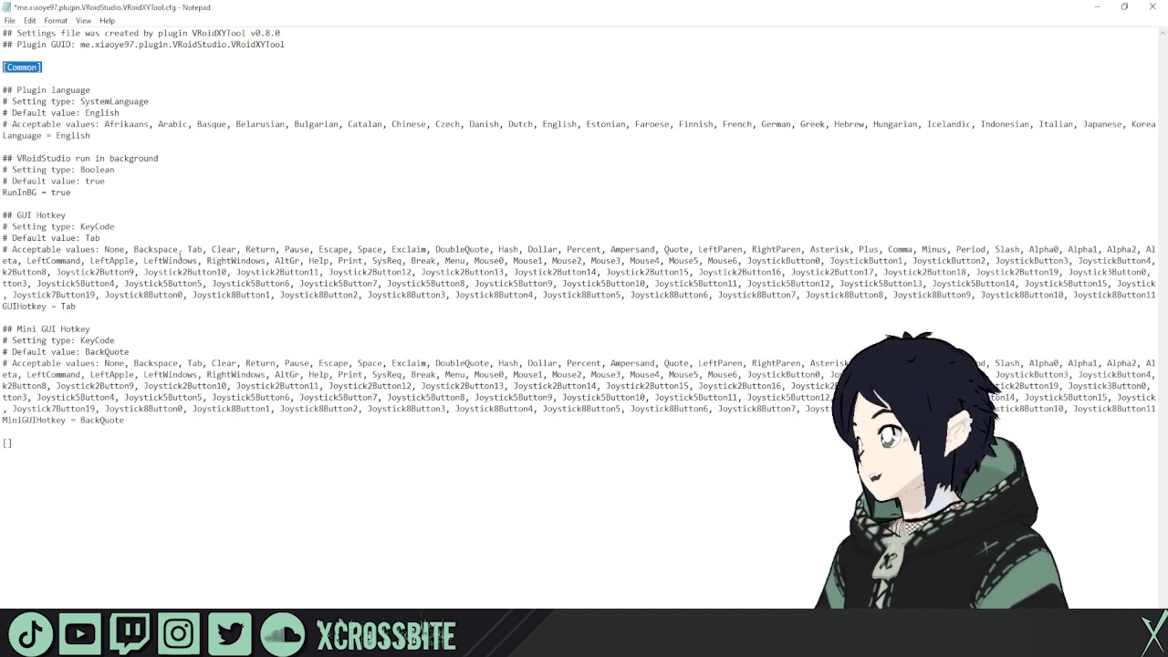
left_click(83, 440)
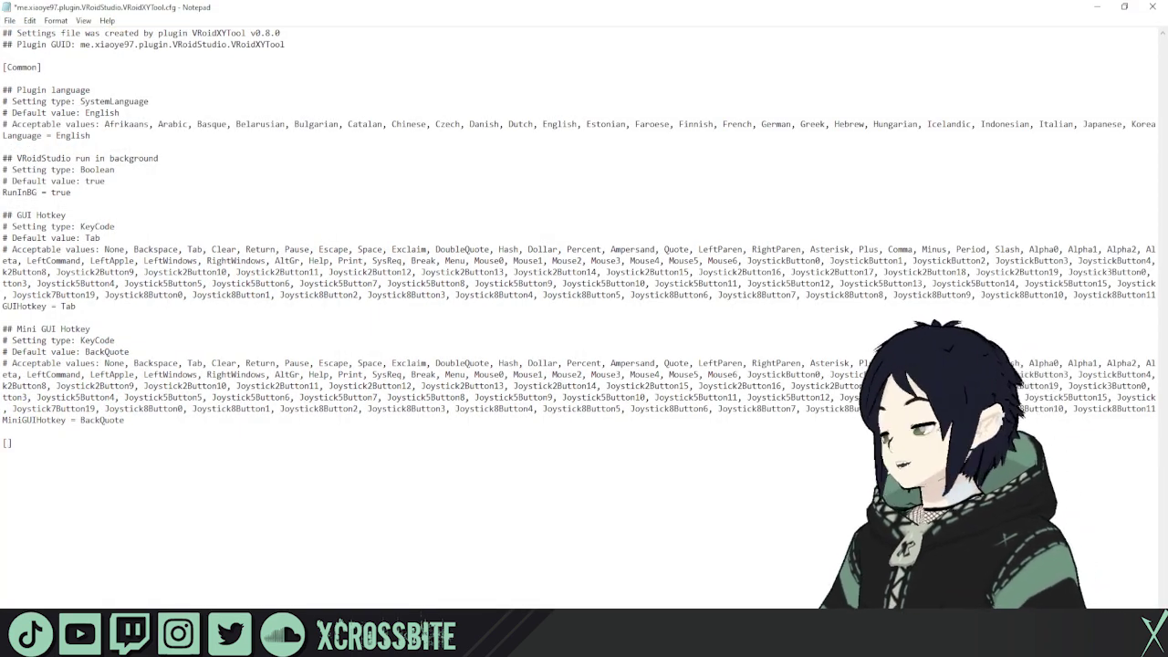
- Fill in [CameraTool] with AntiAliasing = true, AntiAliasingLevel = 8, then begin [LinkTextureTool]
type("Camera")
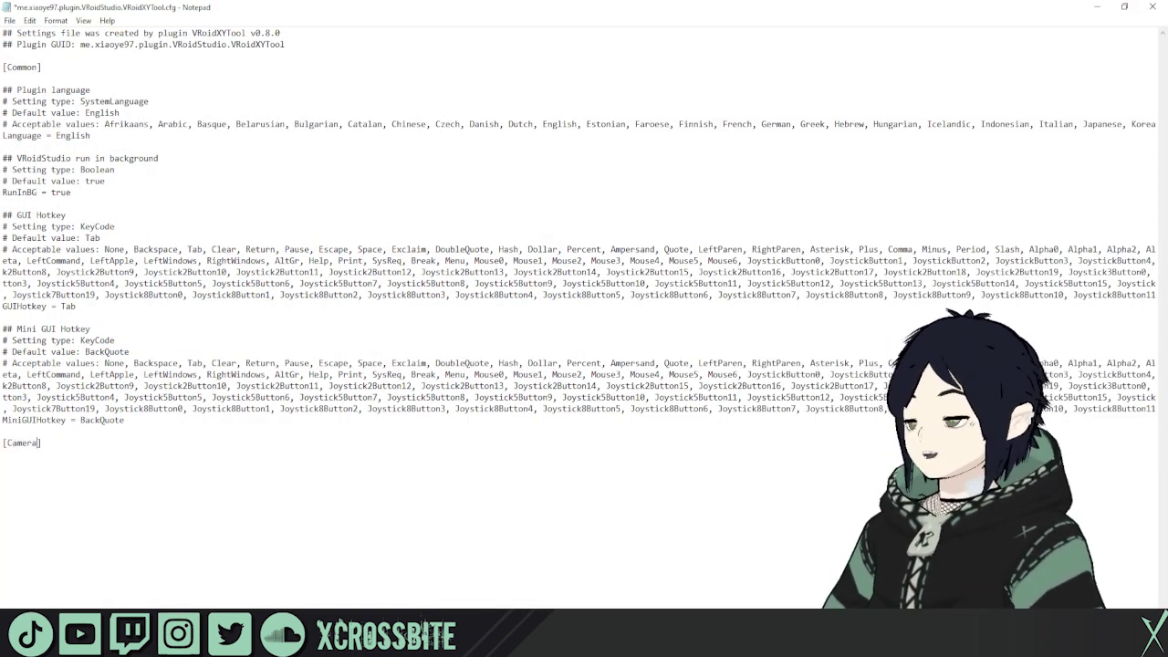
type("Tool")
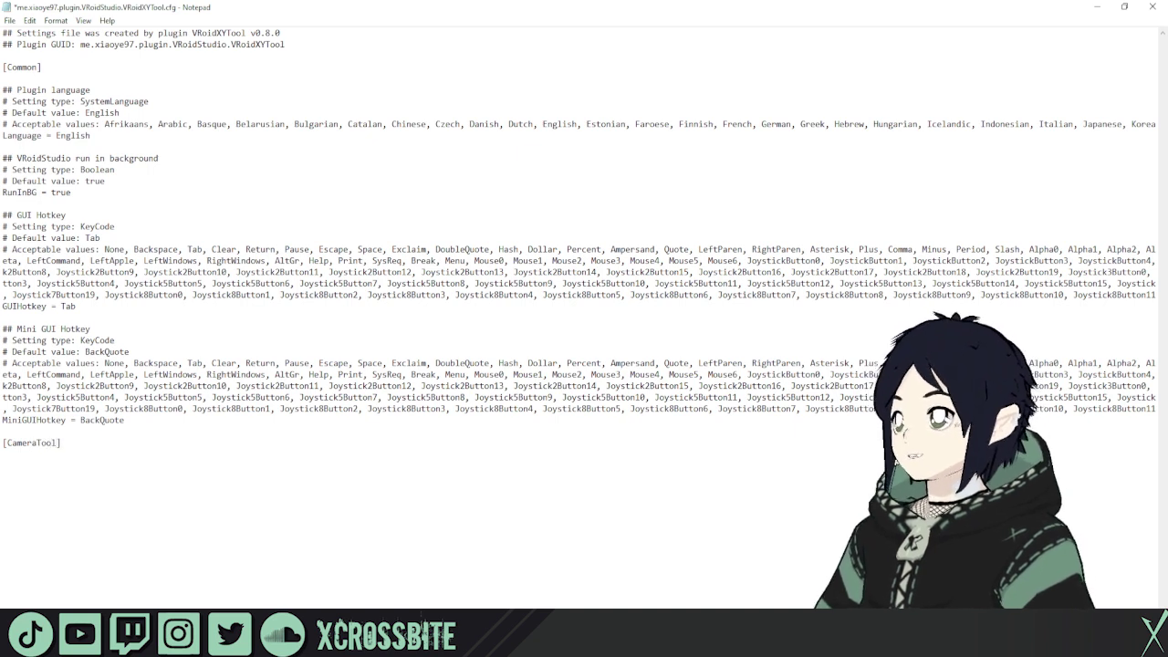
key("Return")
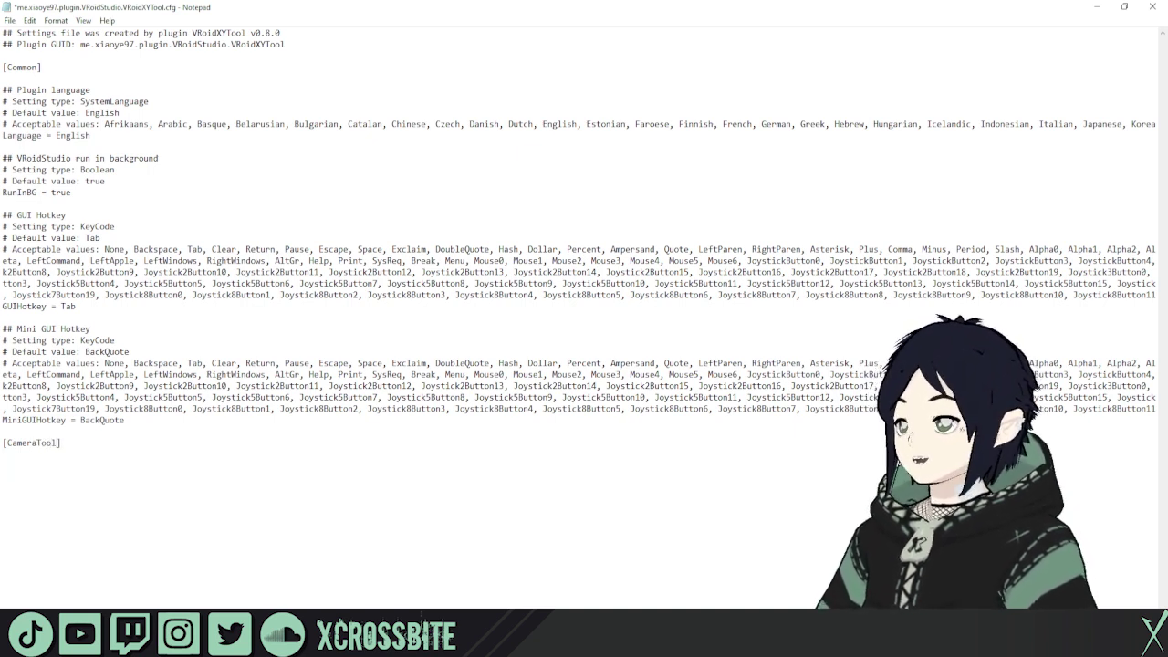
type("AntiAliasing = ")
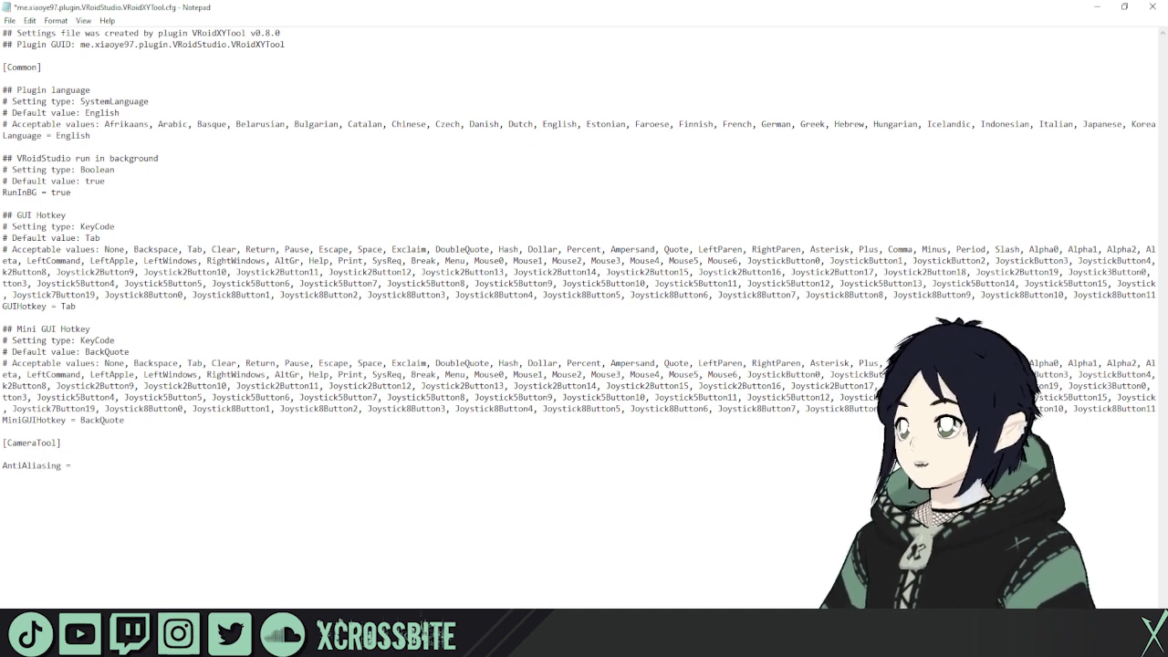
type("tru")
type("e ")
type("A")
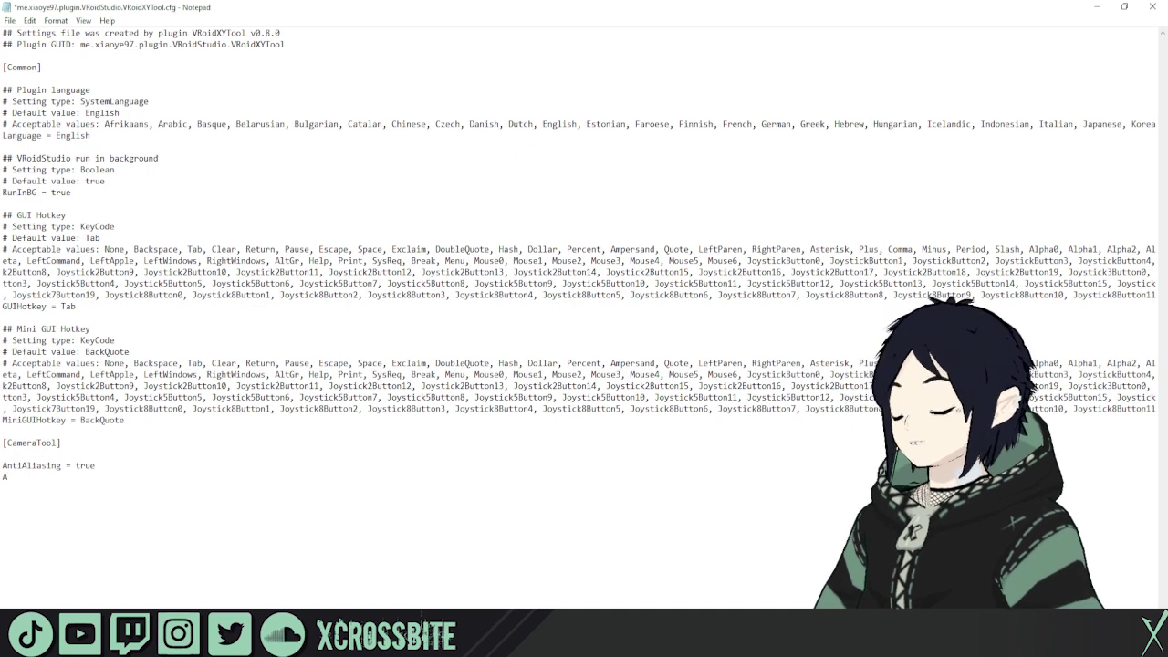
type("ntiAliasi")
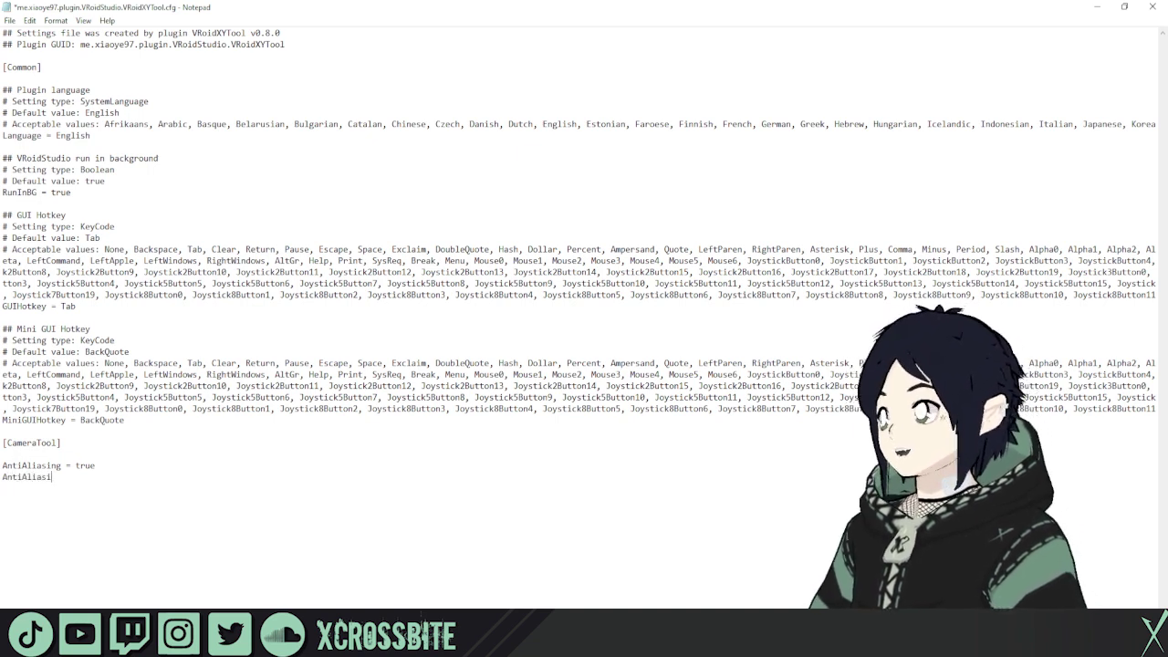
type("ngLevel")
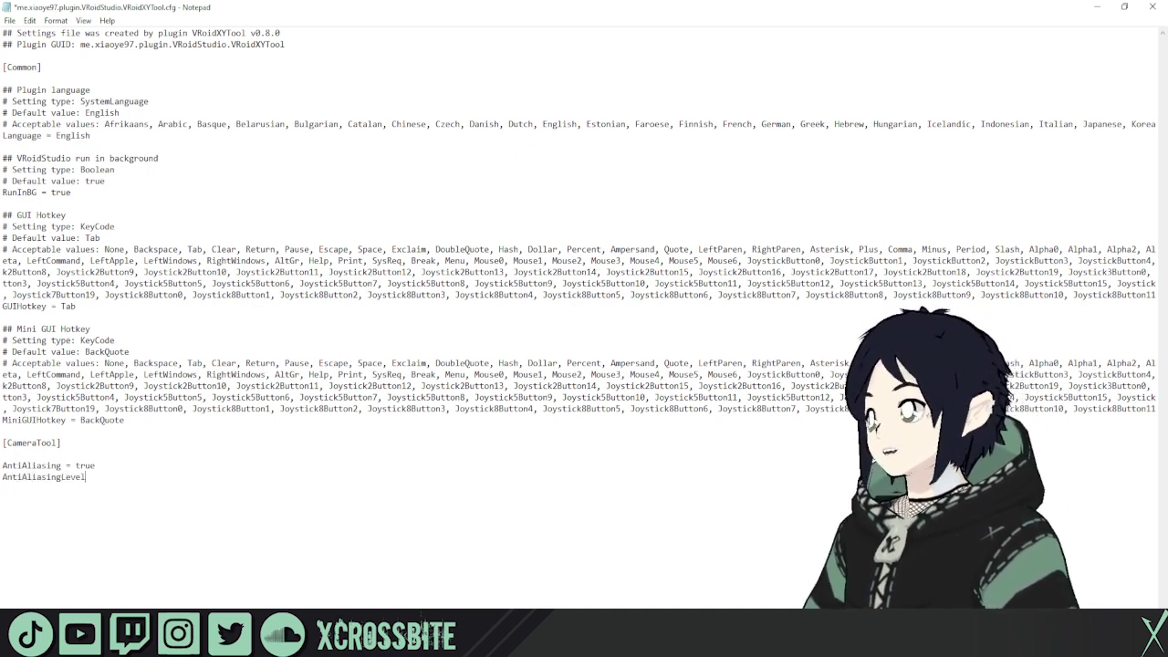
type(" = 8")
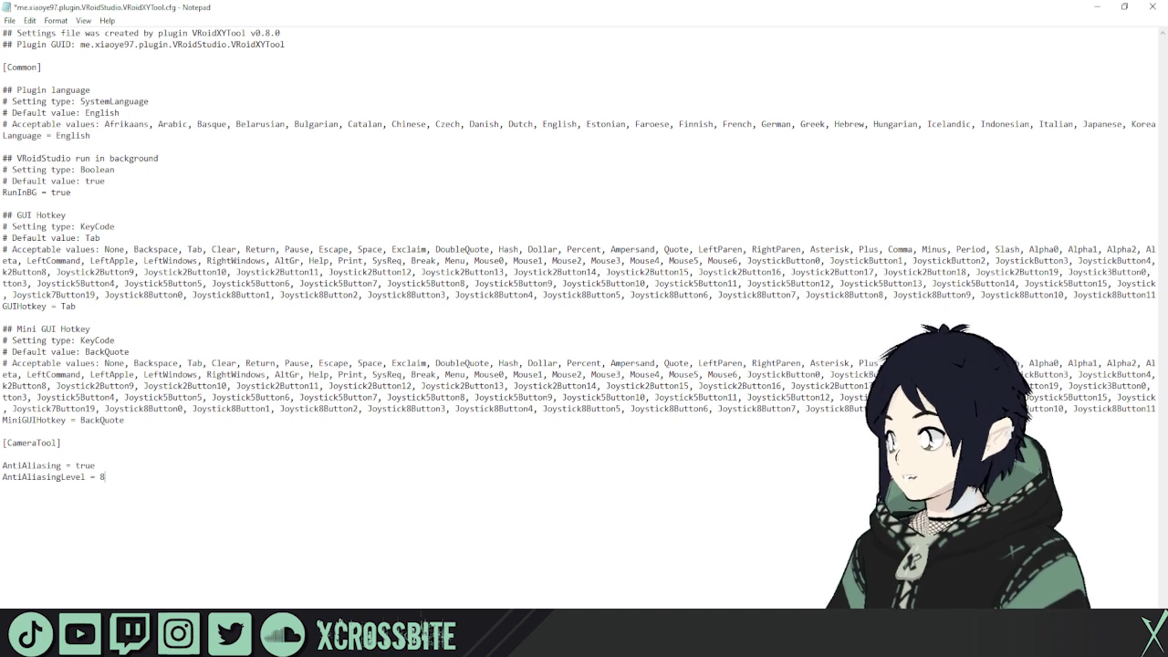
key("Return")
key("Return")
type("[")
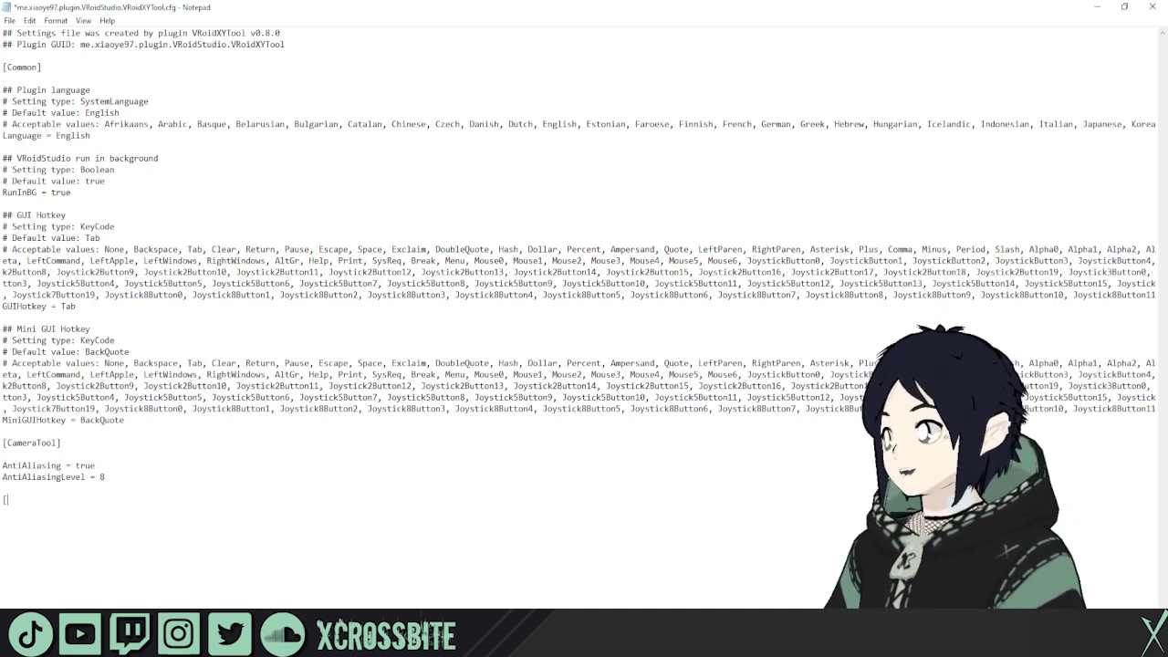
type("LinkText")
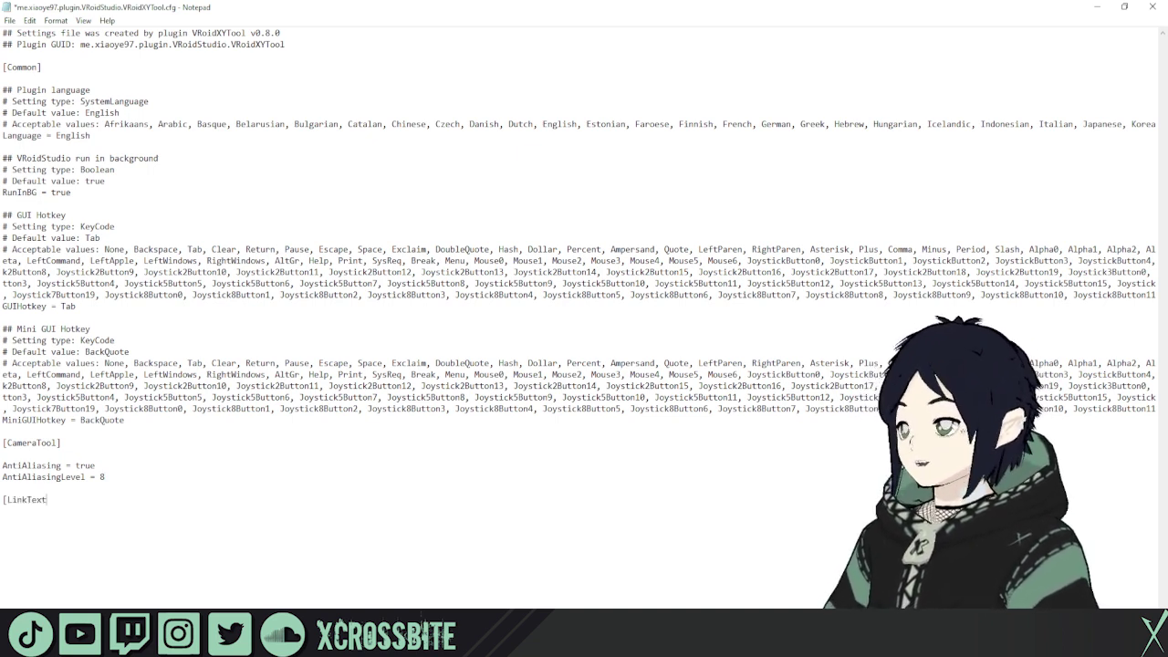
type("ureTool")
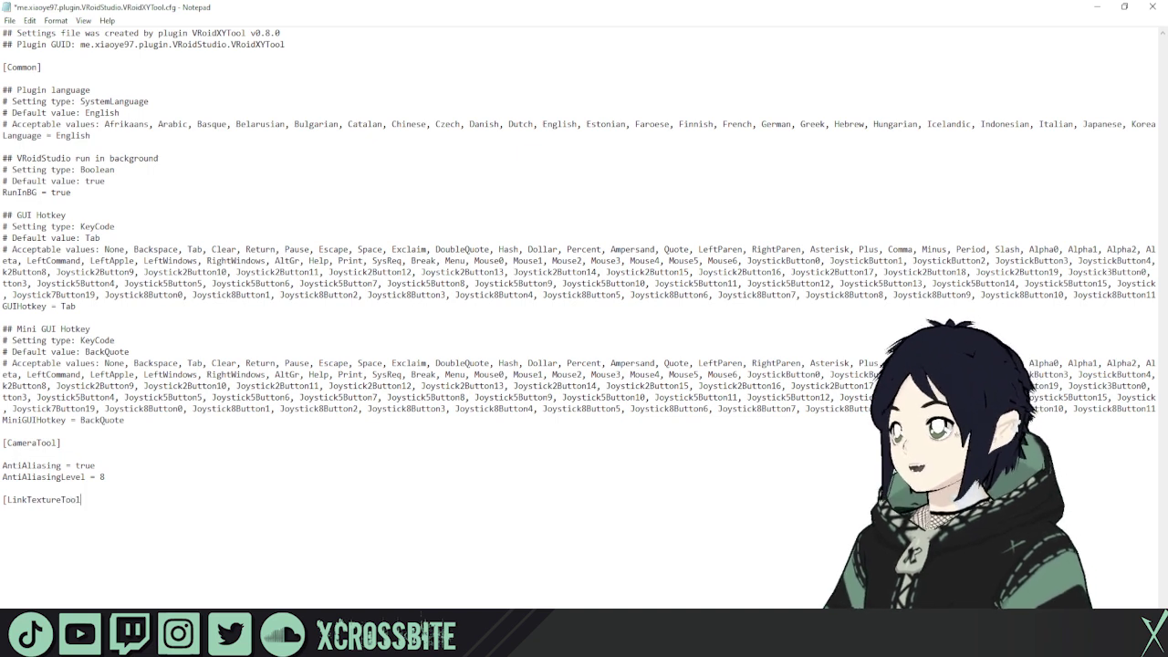
type("]")
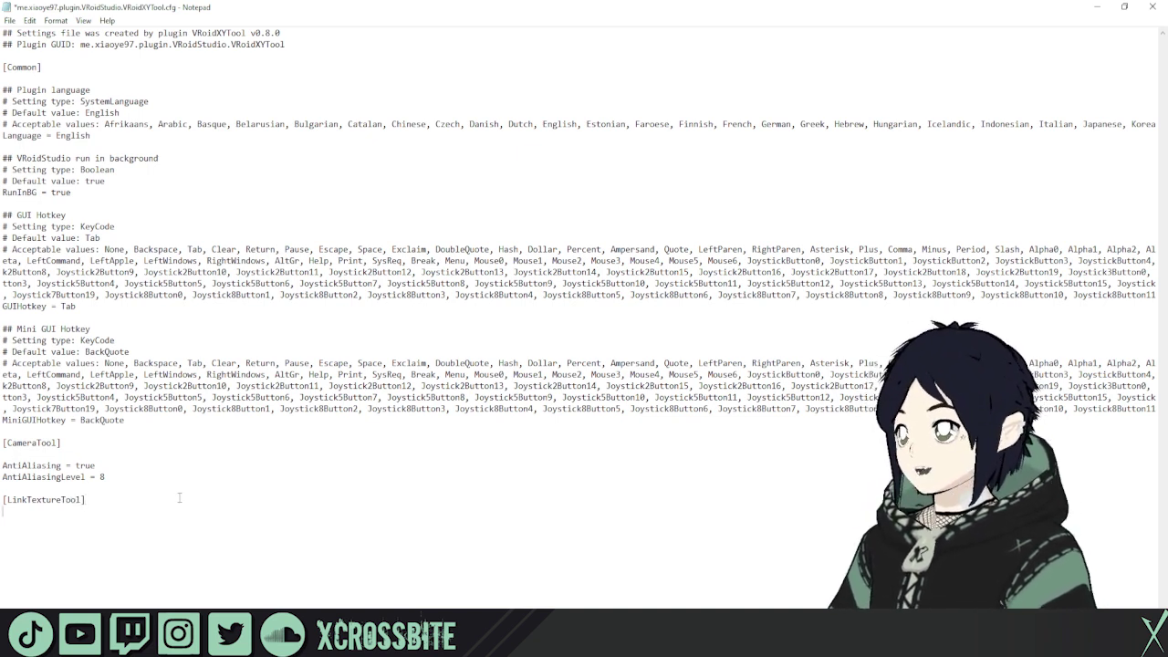
- Add LinkTextureDirectory, UseBaseDirectory = false and LinkTextureSyncInterval = 0.2 under [LinkTextureTool]
key("Return")
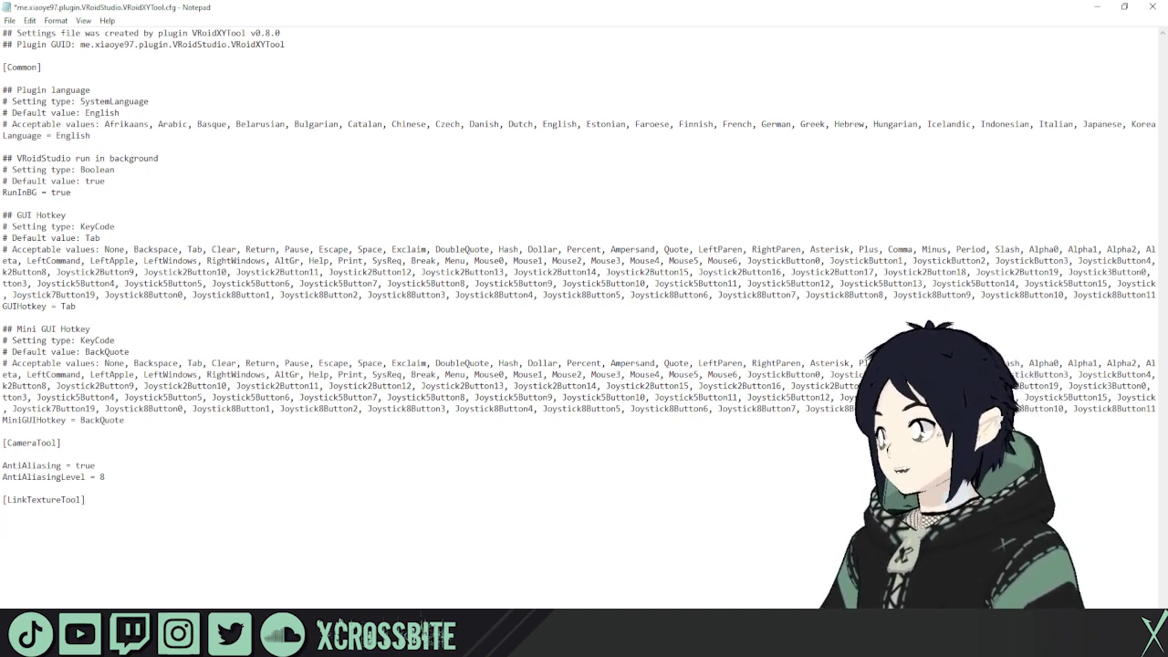
type("Link")
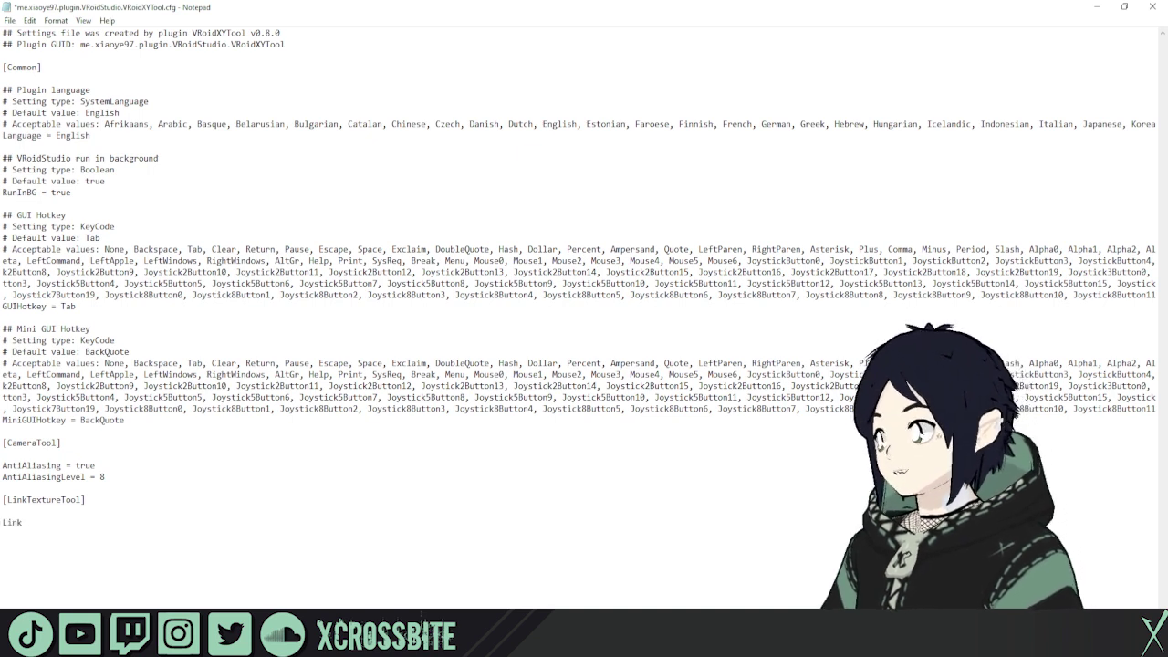
type("TextureD")
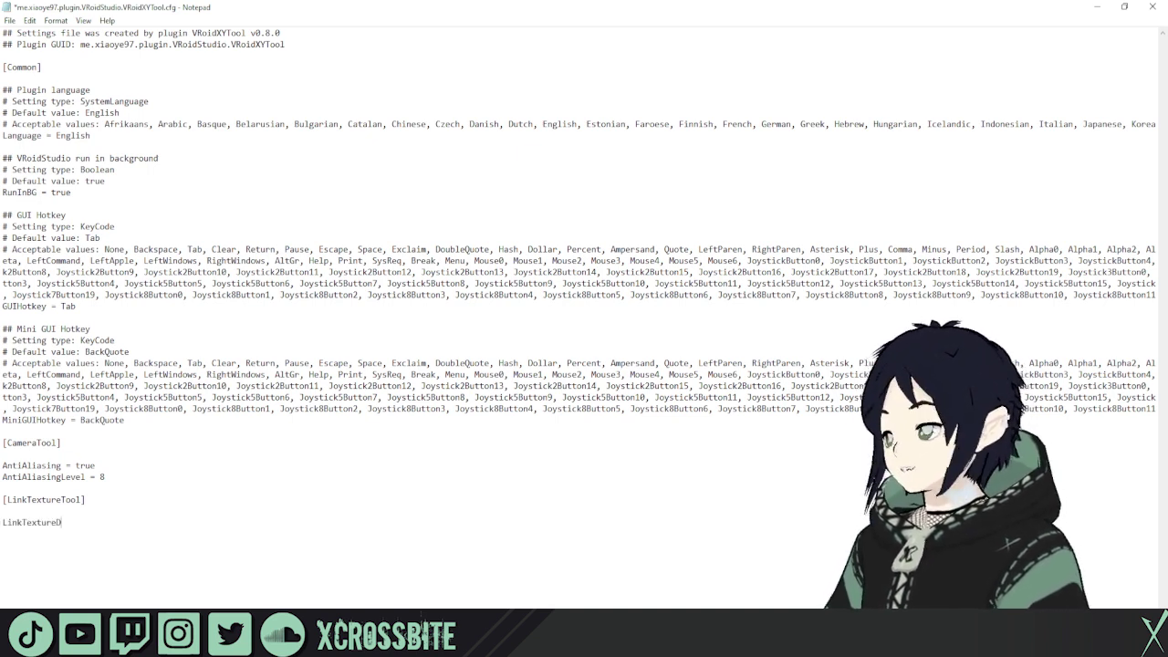
type("irectory")
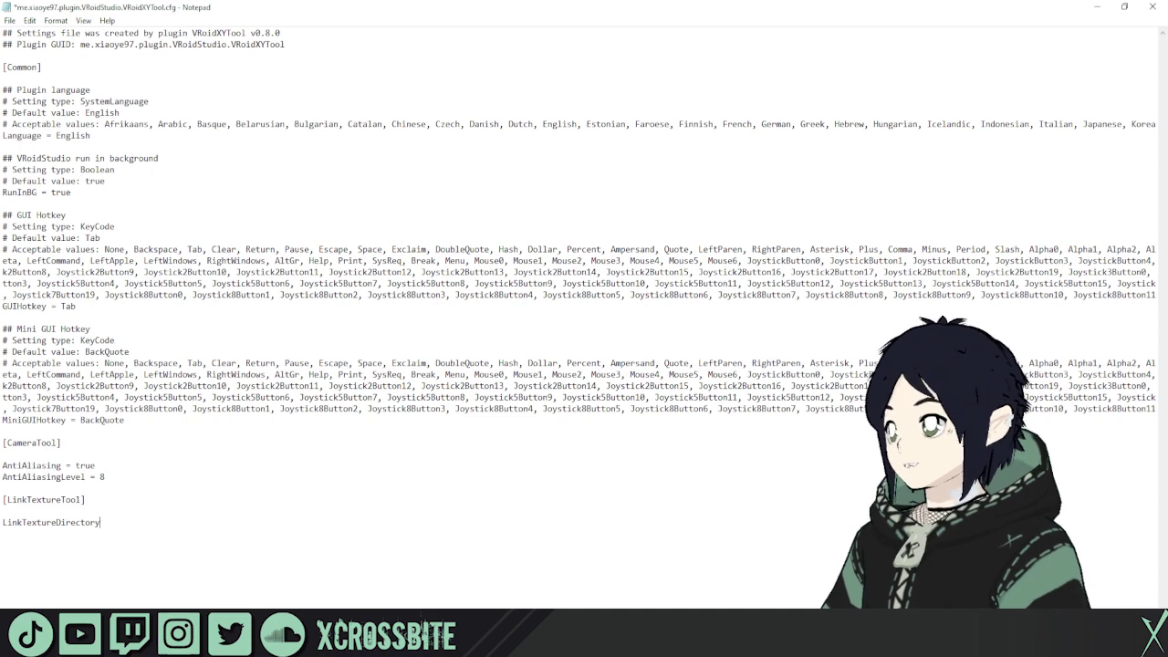
type(" =")
key("Return")
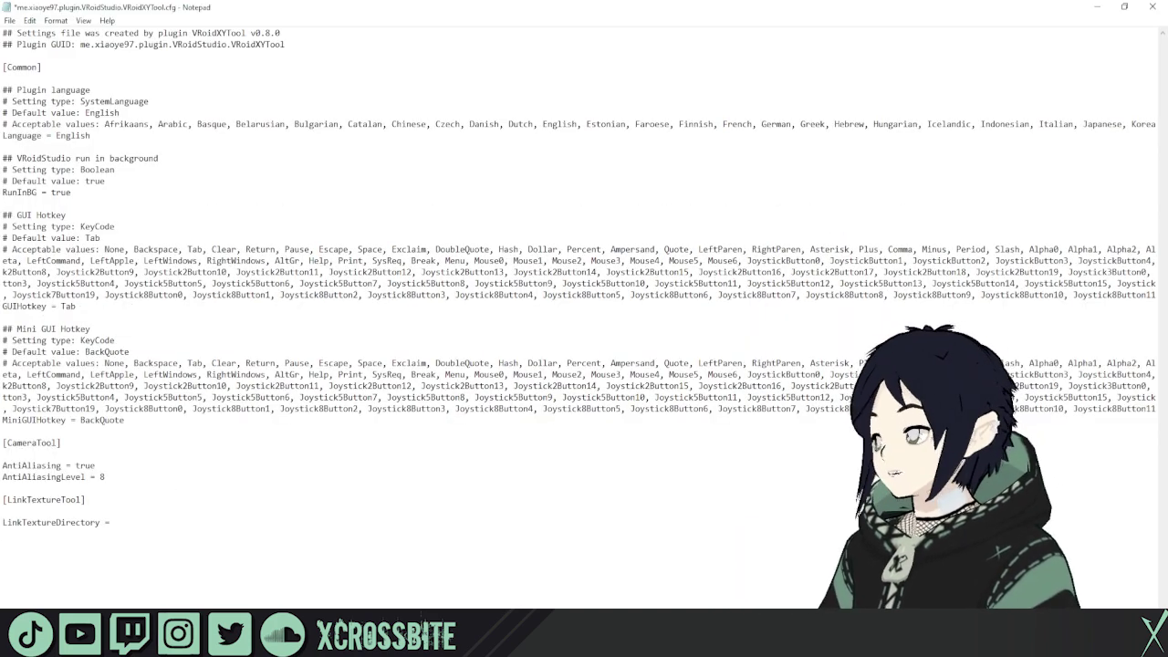
type("UseBase")
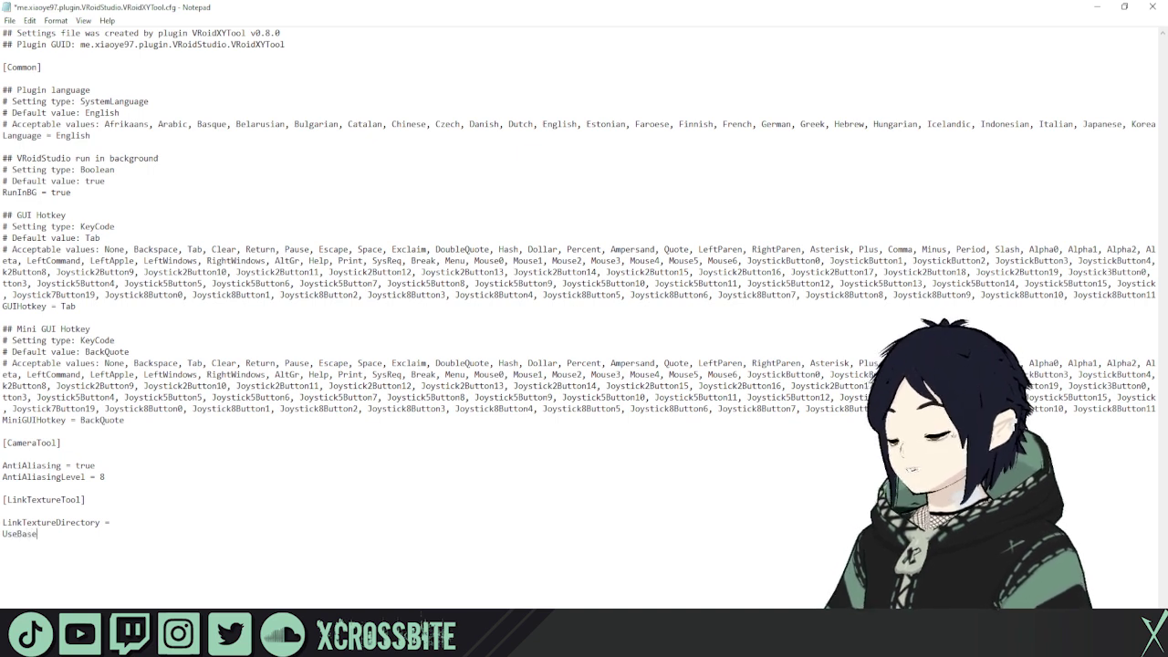
type("Directory")
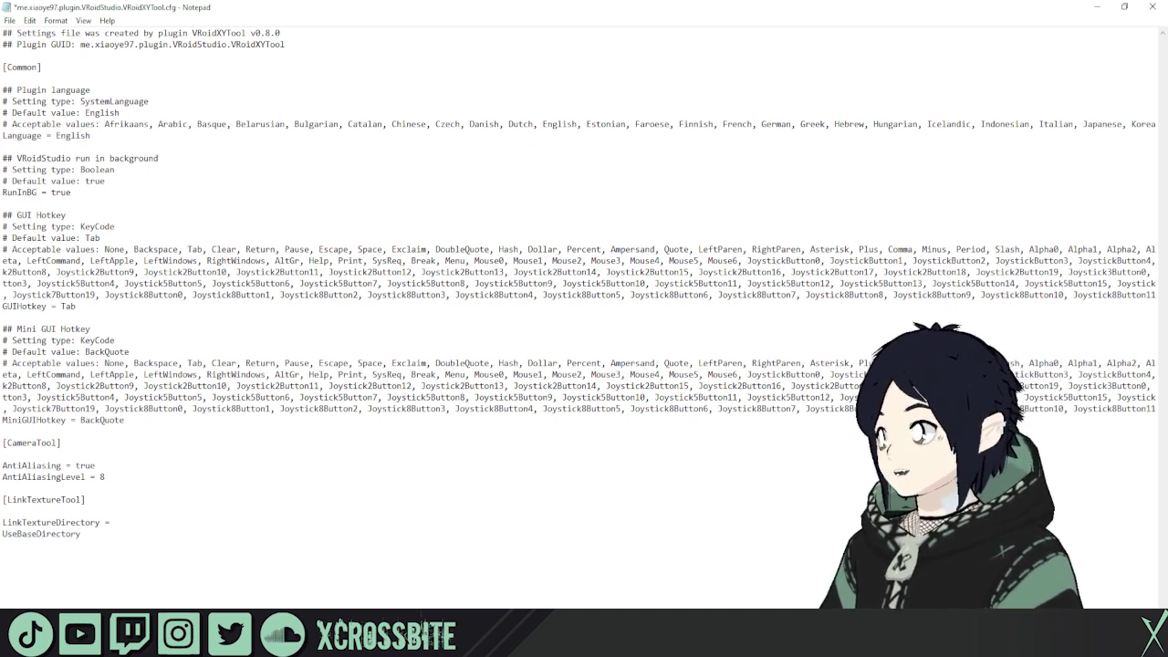
type(" = false ")
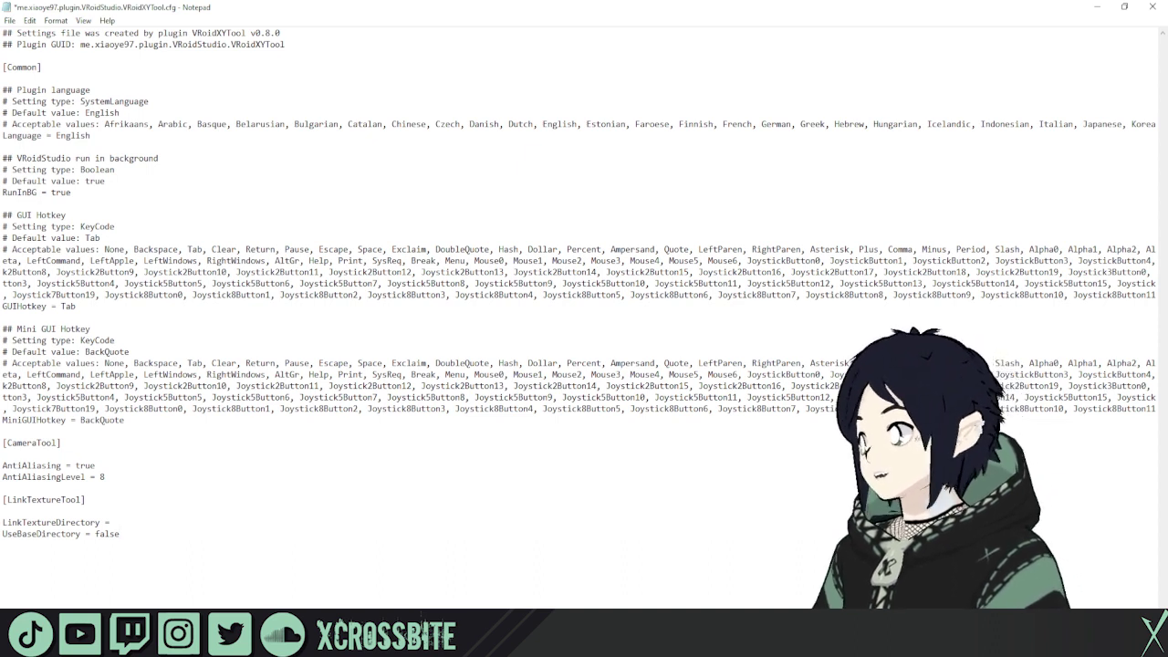
type("Link")
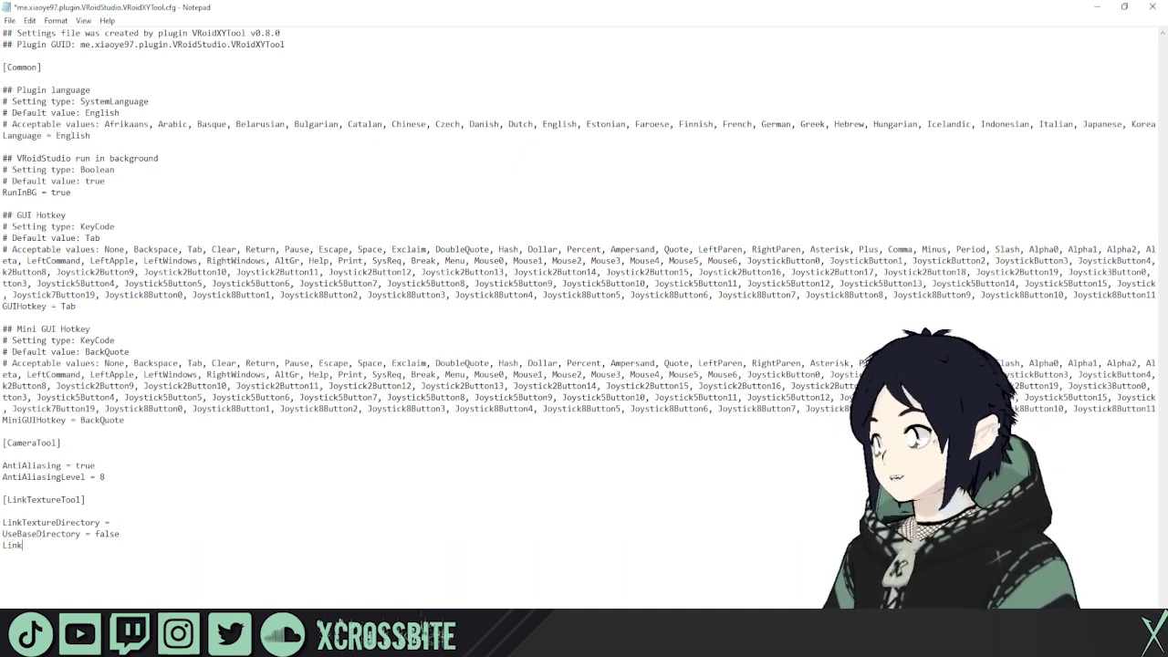
type("Texture")
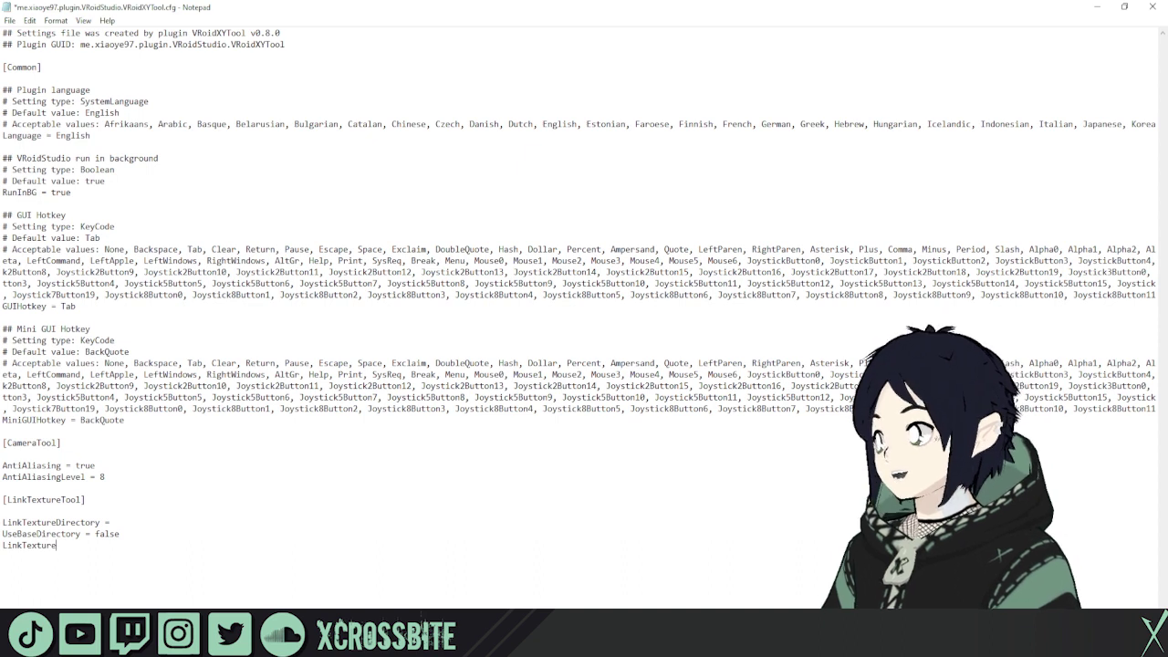
type("Sync")
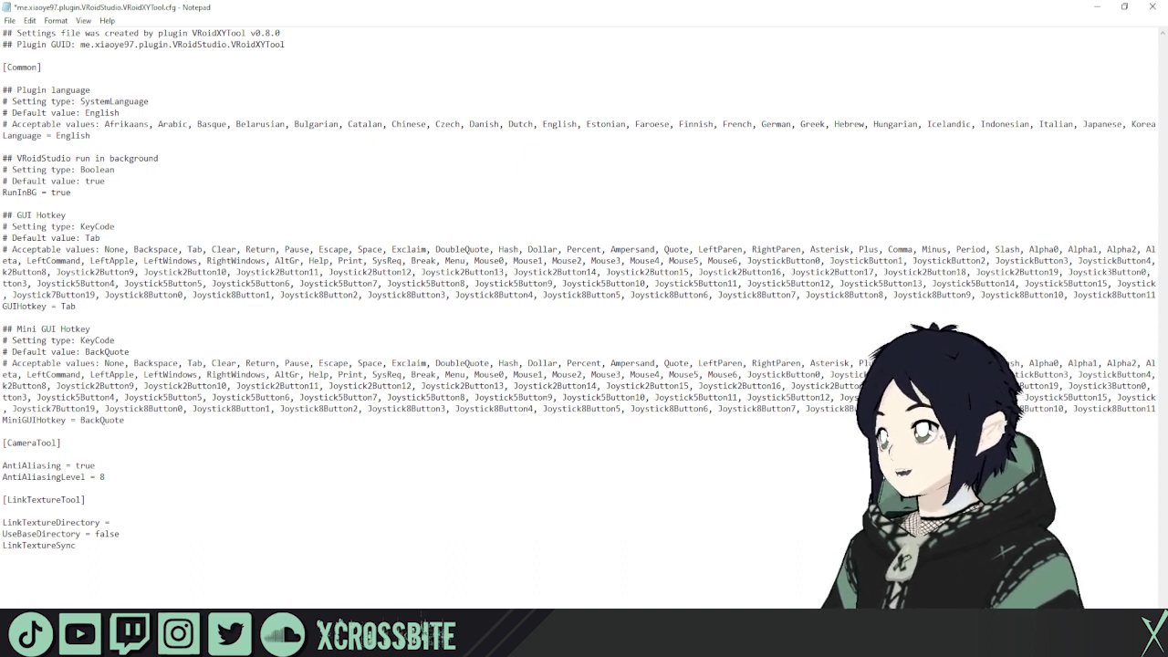
type("Interv")
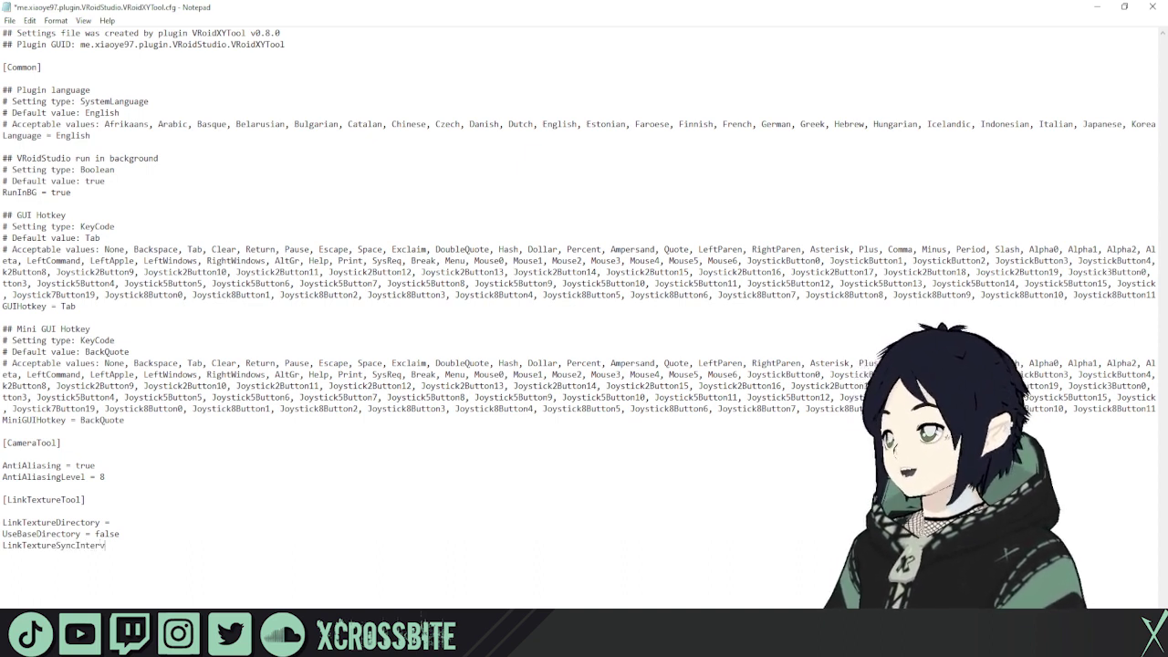
type("al = ")
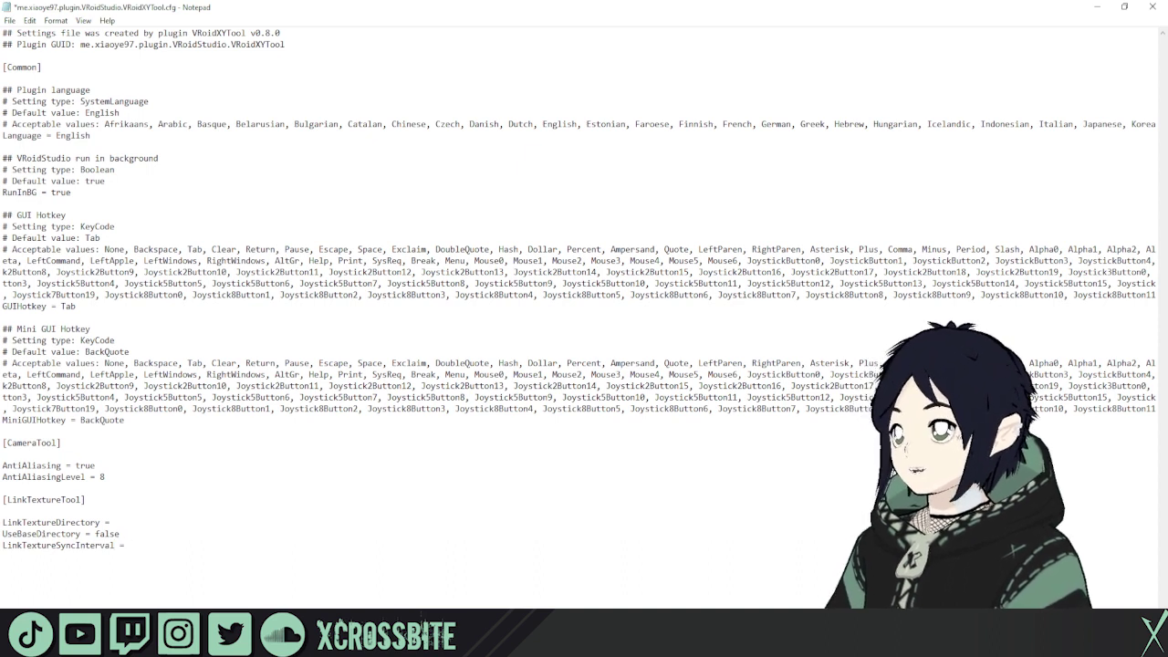
type("0.2")
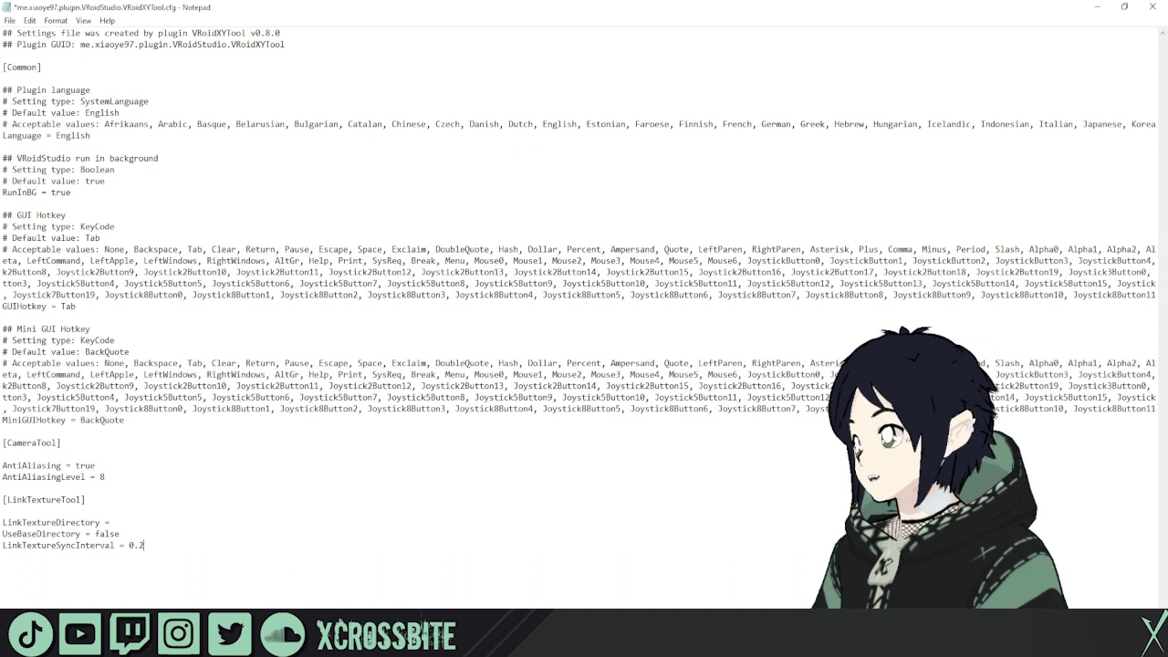
- Add a [VideoTool] section with VideoRecordHotKey = G and save the cfg file
type("[Video")
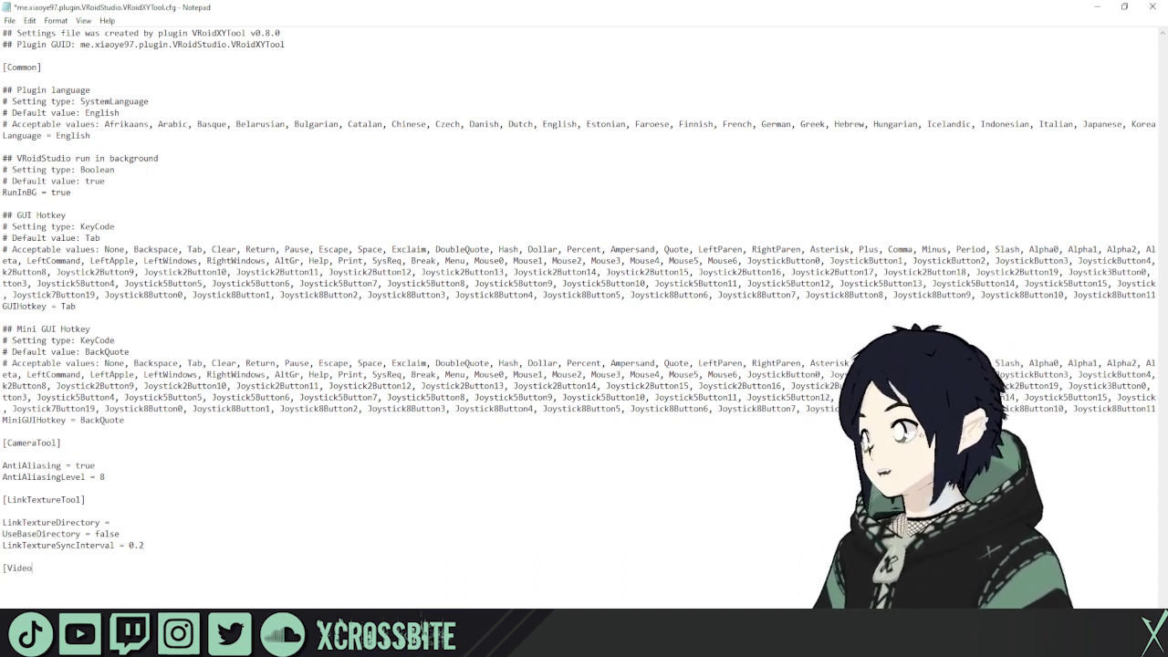
type("Tool]")
key("Return")
key("Return")
type("VideoRecordHot")
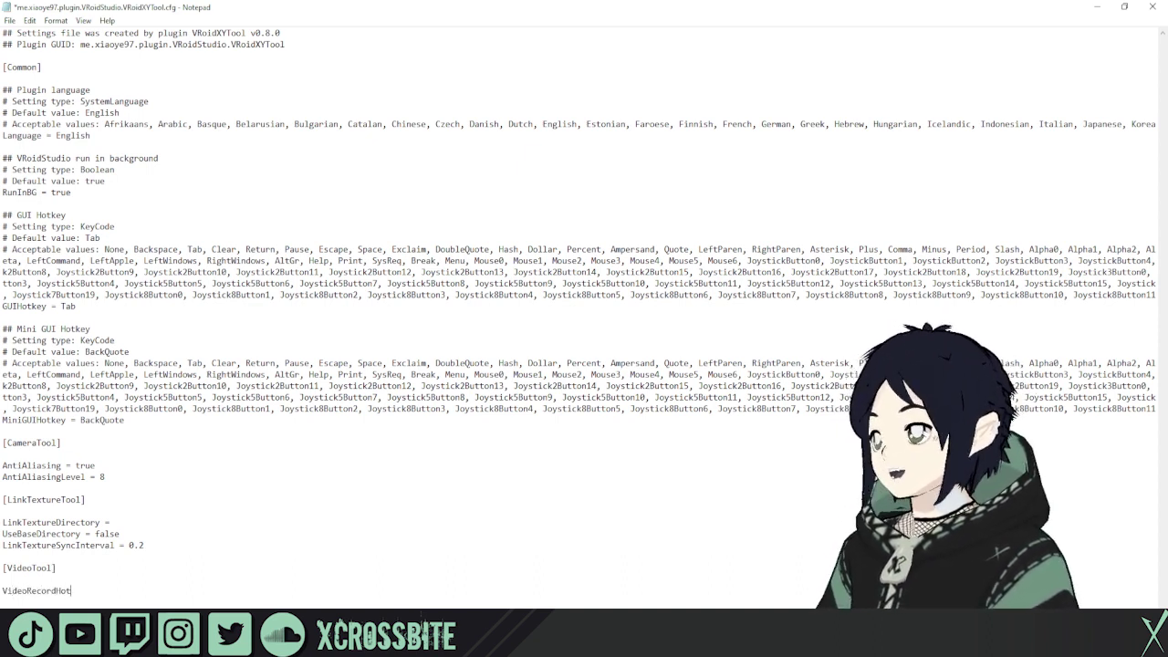
type("Key = G")
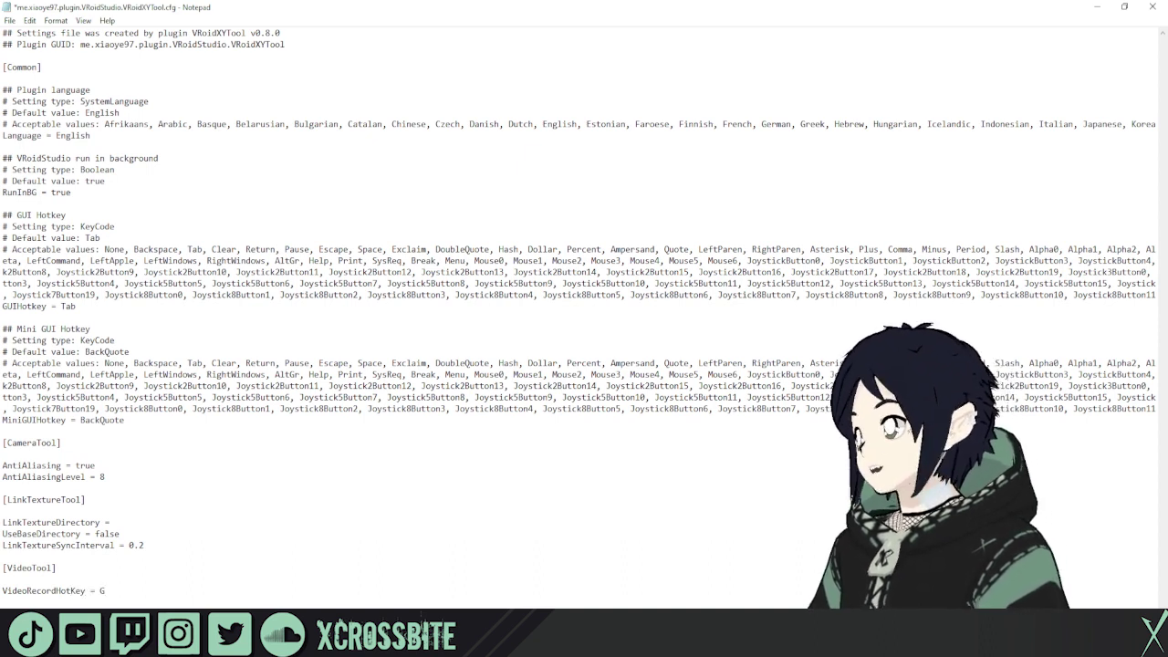
left_click_drag(116, 597, 2, 442)
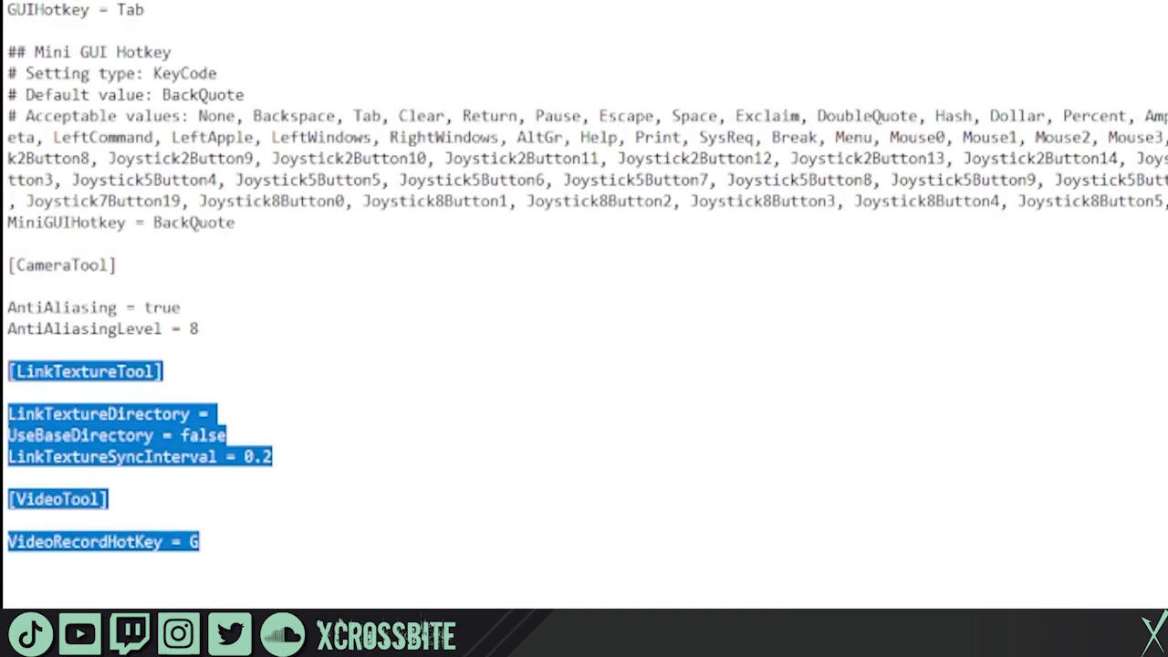
left_click(286, 544)
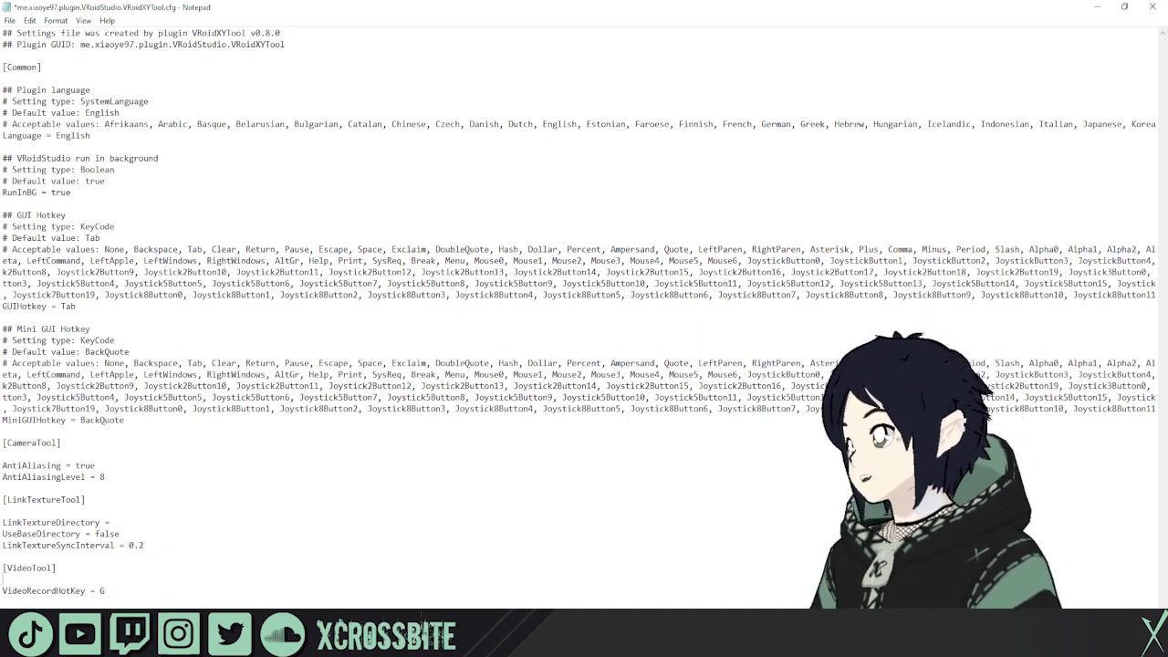
left_click(9, 20)
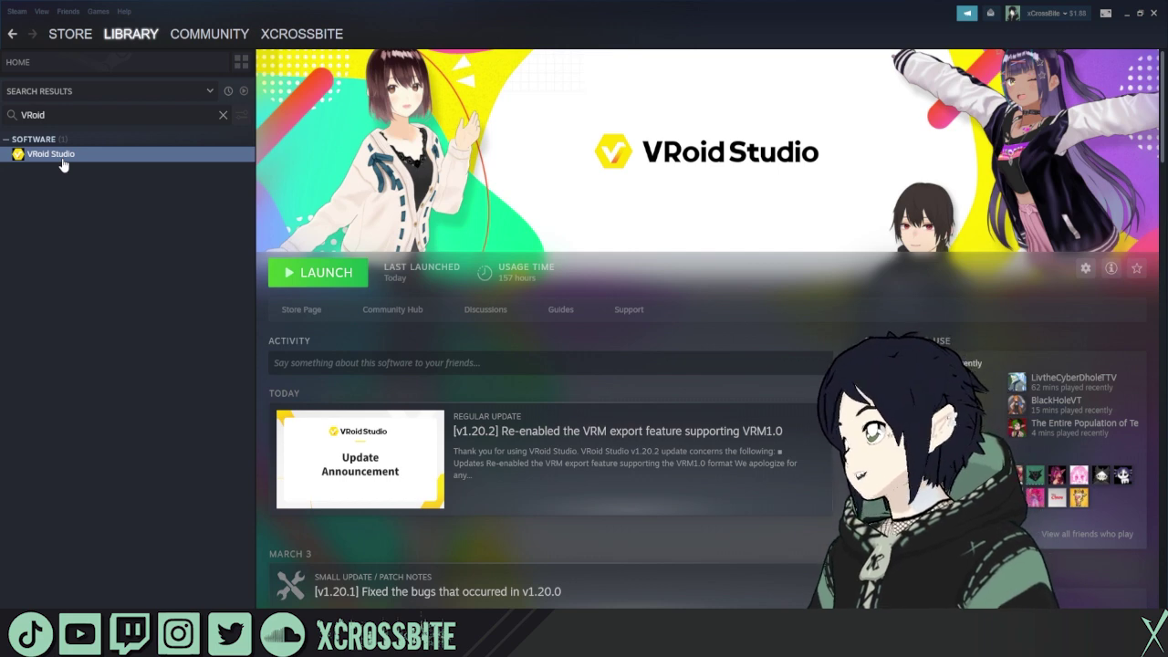
- Launch VRoid Studio from Steam and reposition the VRoidXYTool panel
left_click(321, 277)
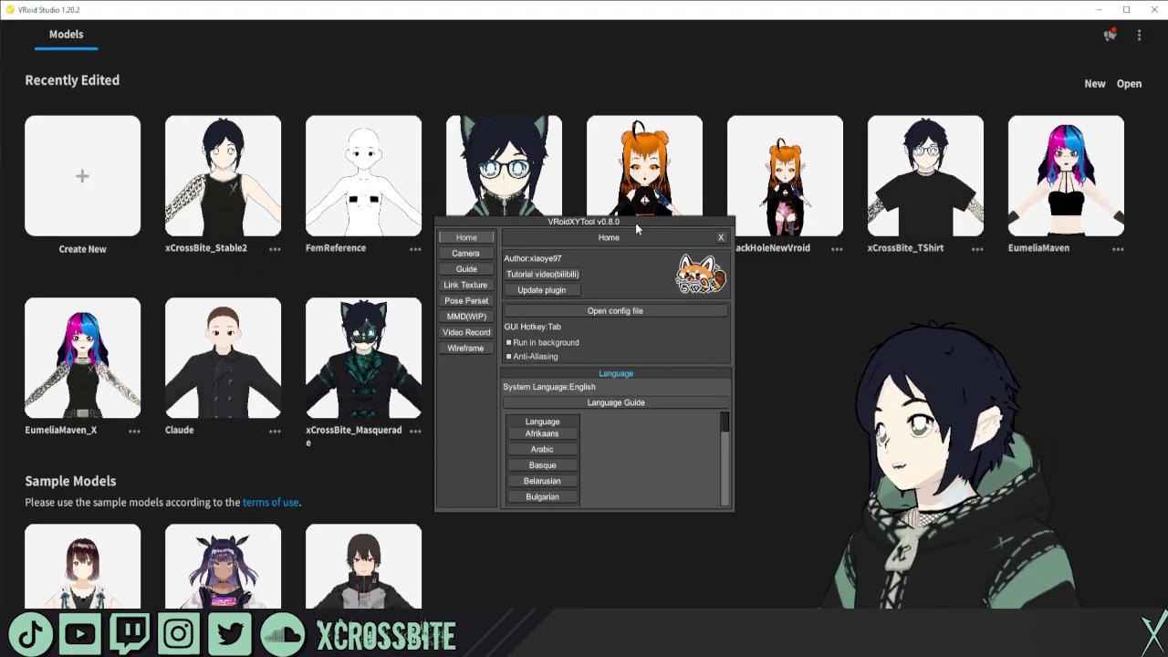
left_click_drag(635, 228, 632, 286)
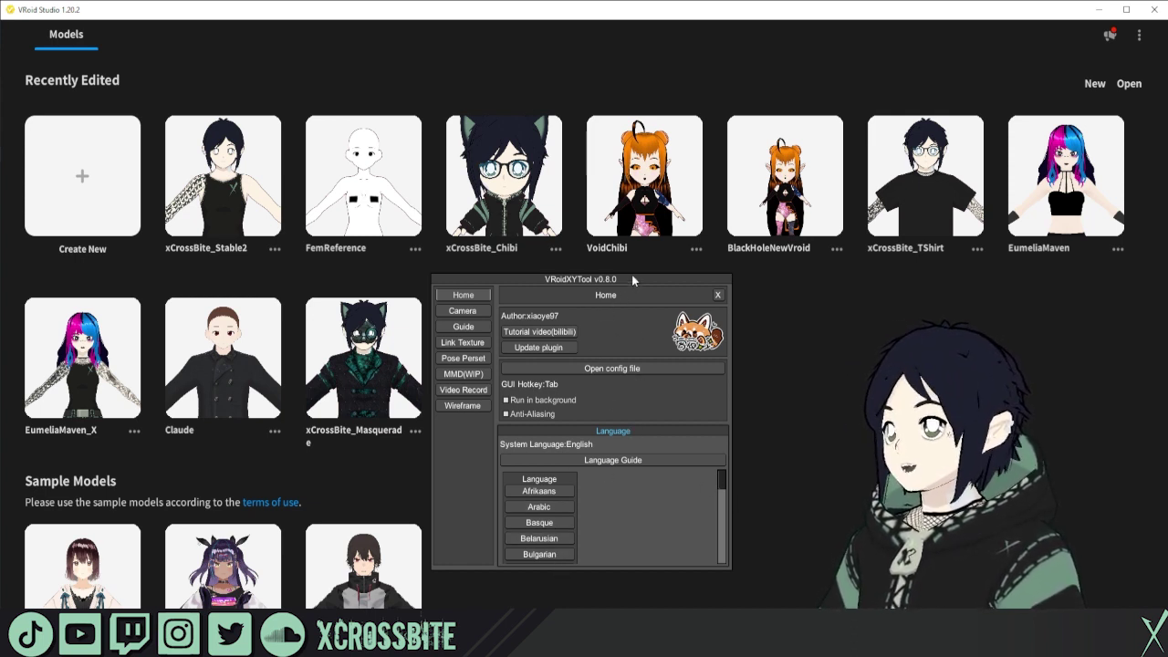
left_click_drag(632, 274, 638, 267)
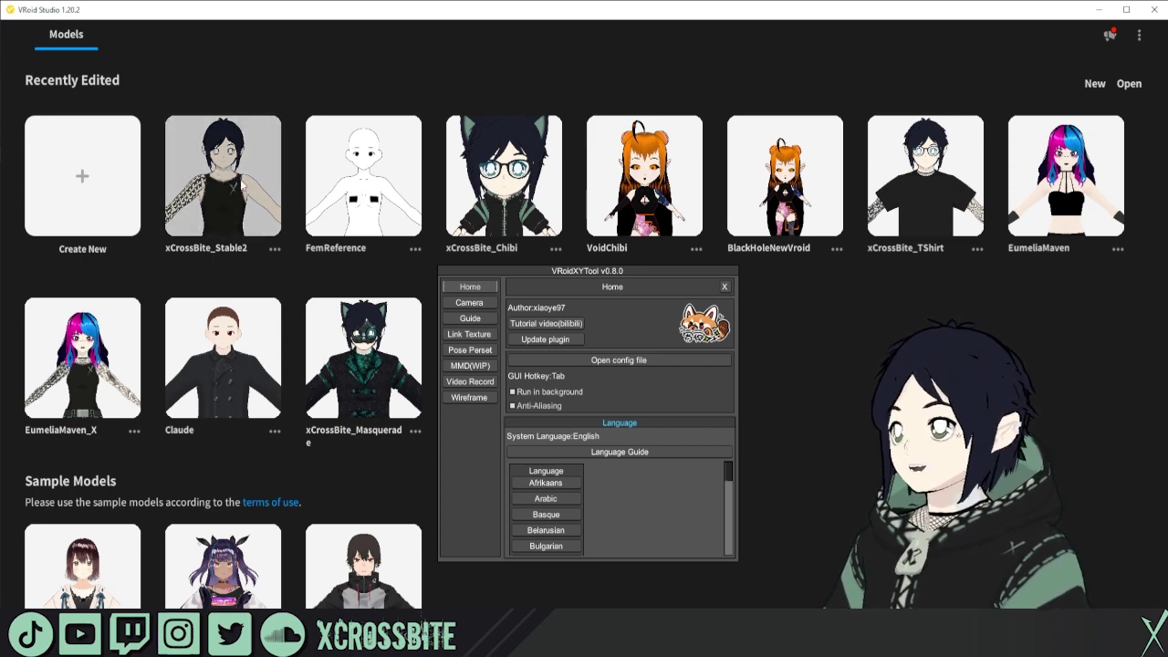
- Open the xCrossBite_Stable2 model and toggle the VRoidXYTool panel off and on with Tab
left_click(242, 182)
left_click_drag(557, 271, 742, 65)
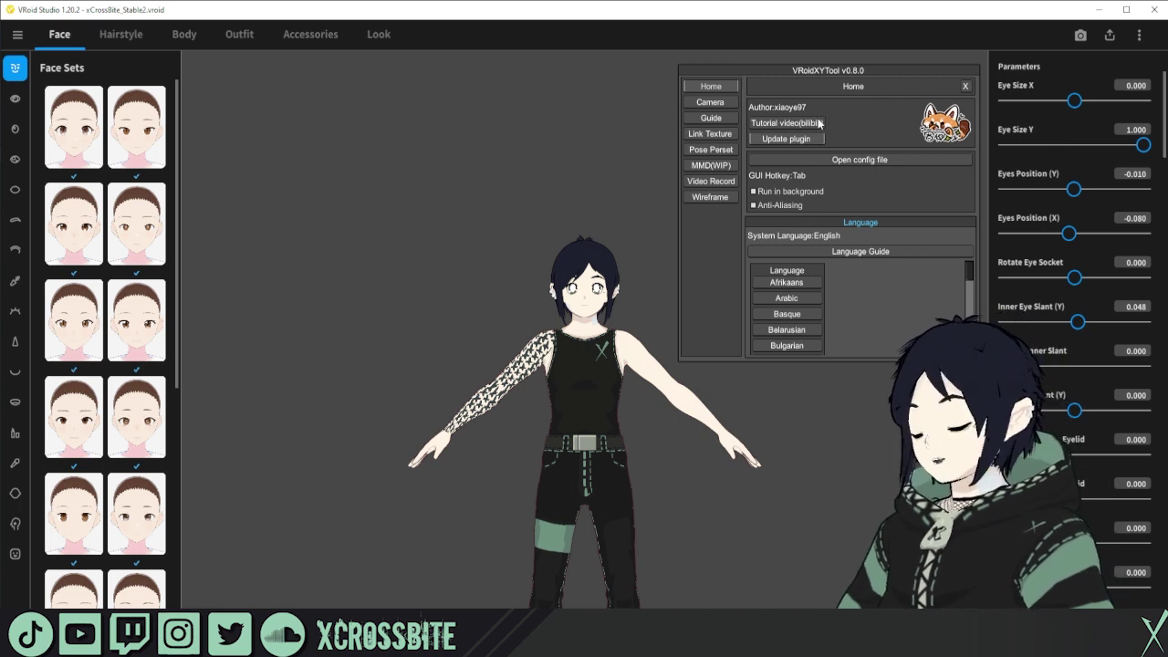
key("Tab")
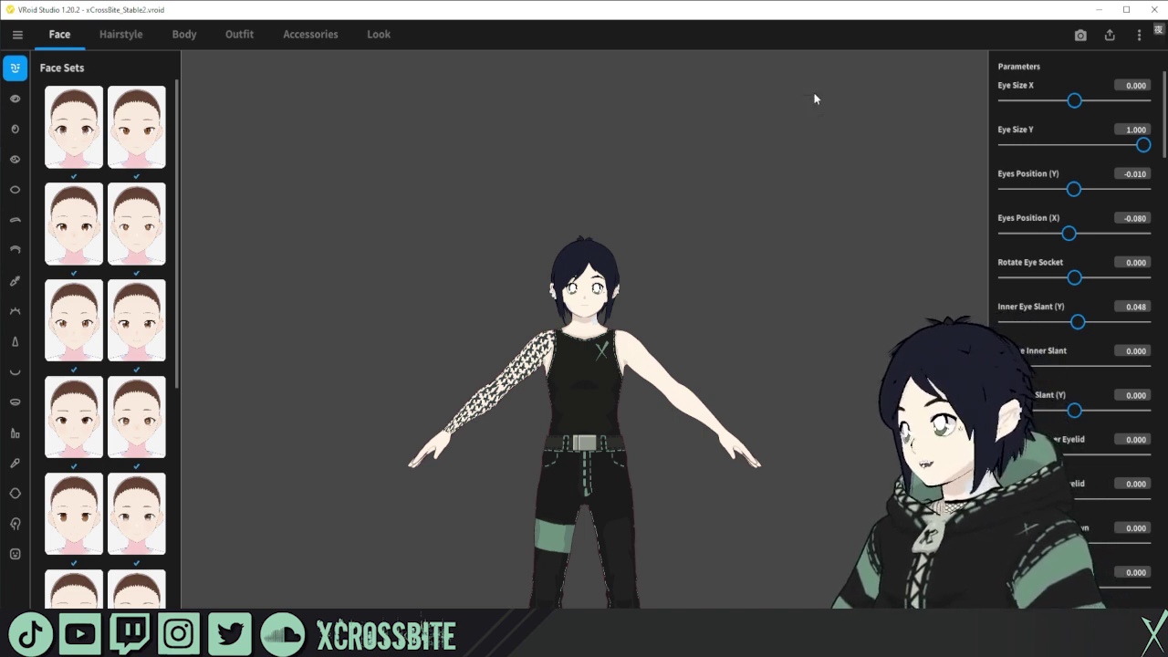
key("Tab")
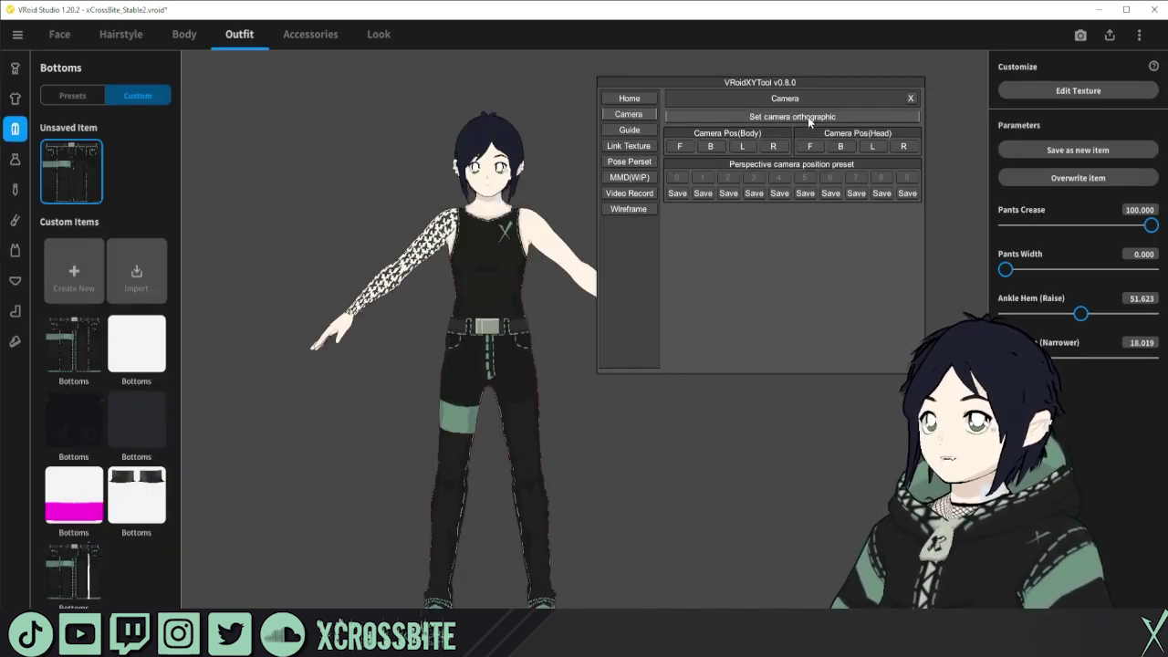
- Preview the body from front, back, left and right with the Body view buttons
left_click(683, 148)
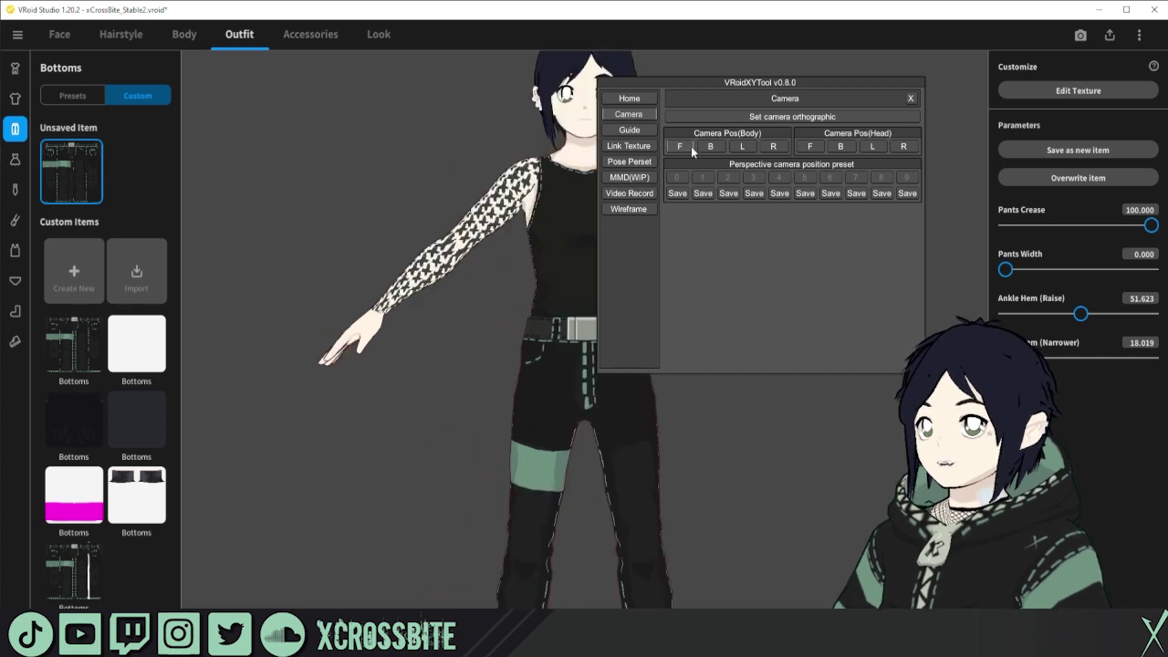
left_click(708, 146)
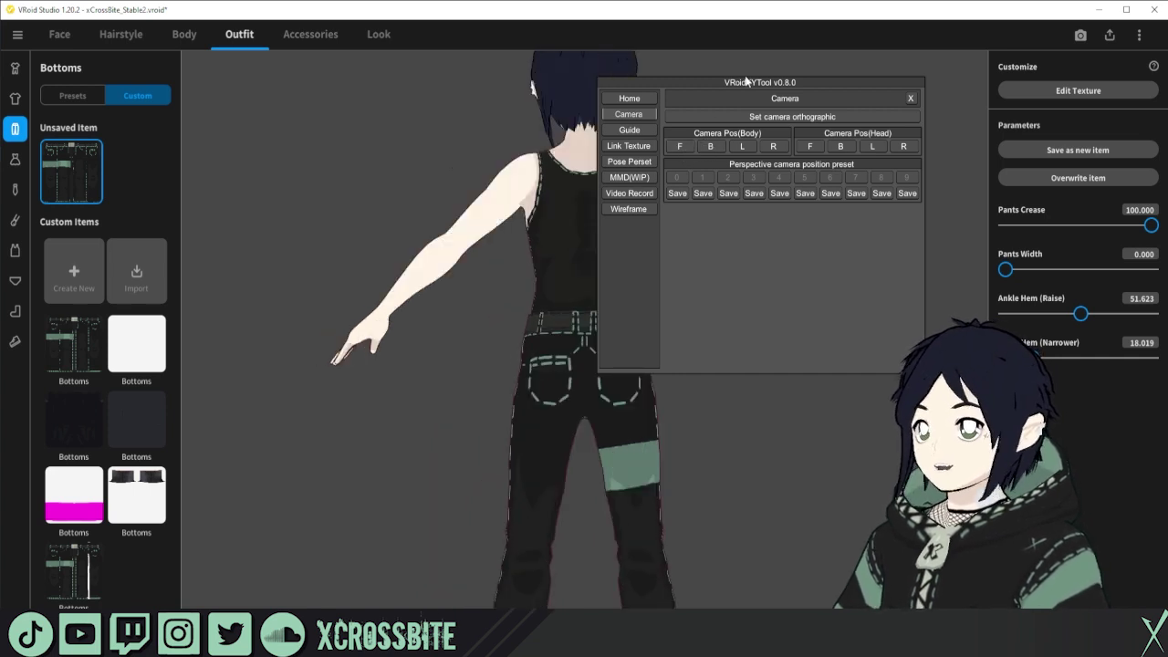
left_click_drag(760, 83, 882, 82)
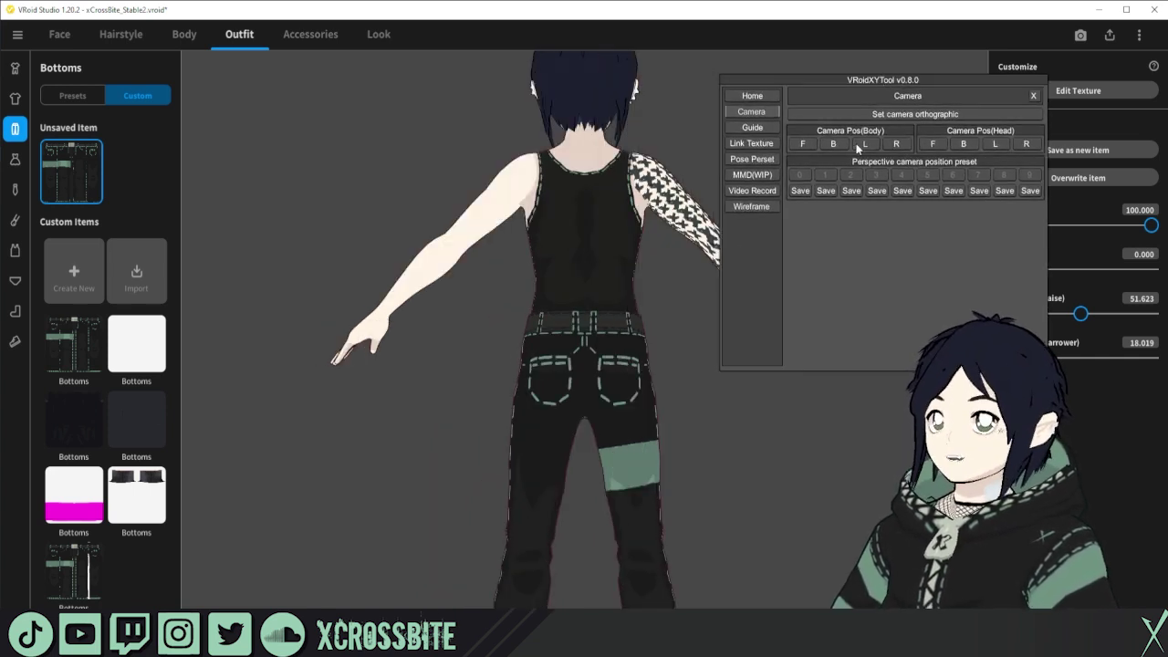
left_click(864, 145)
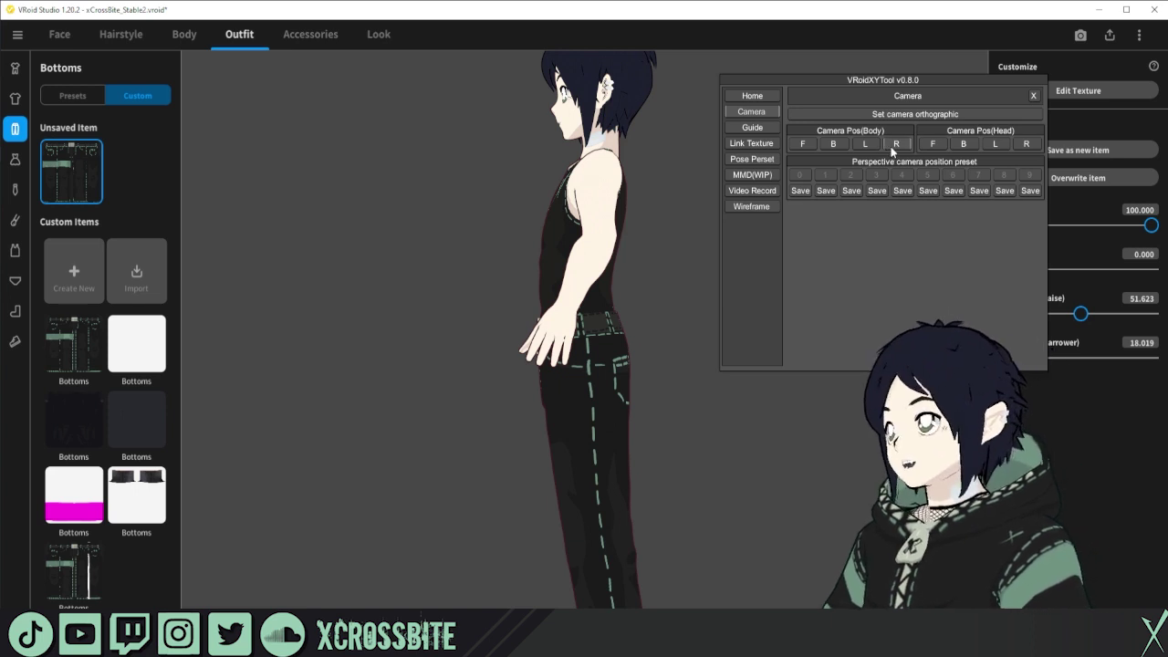
left_click(895, 146)
left_click(932, 144)
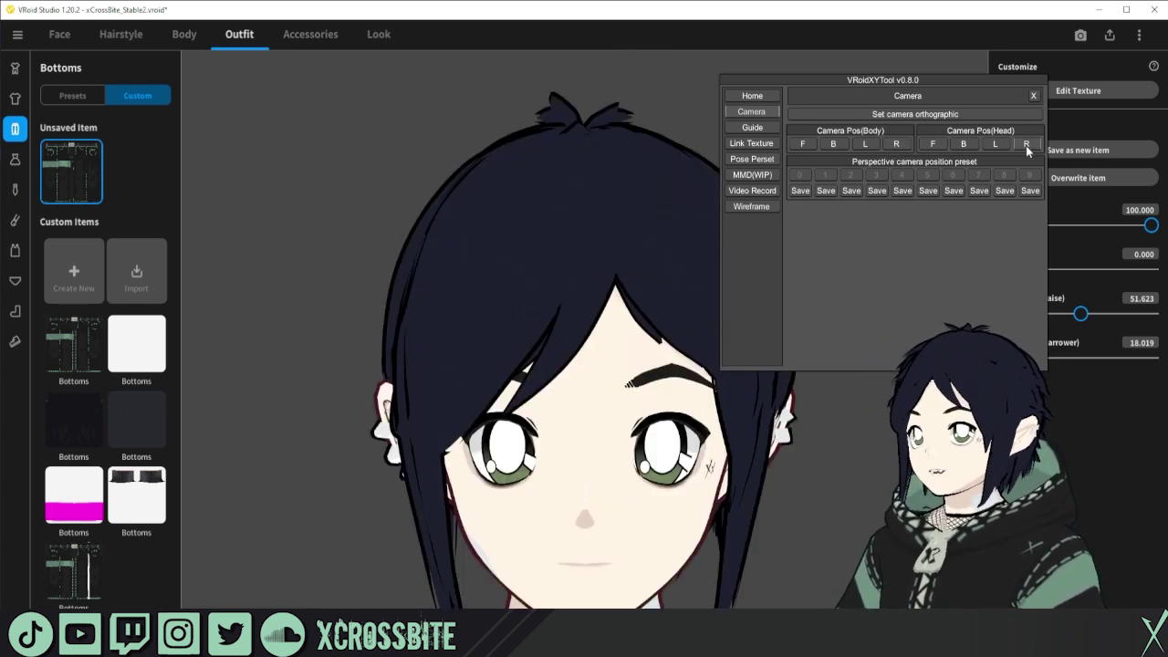
left_click(834, 144)
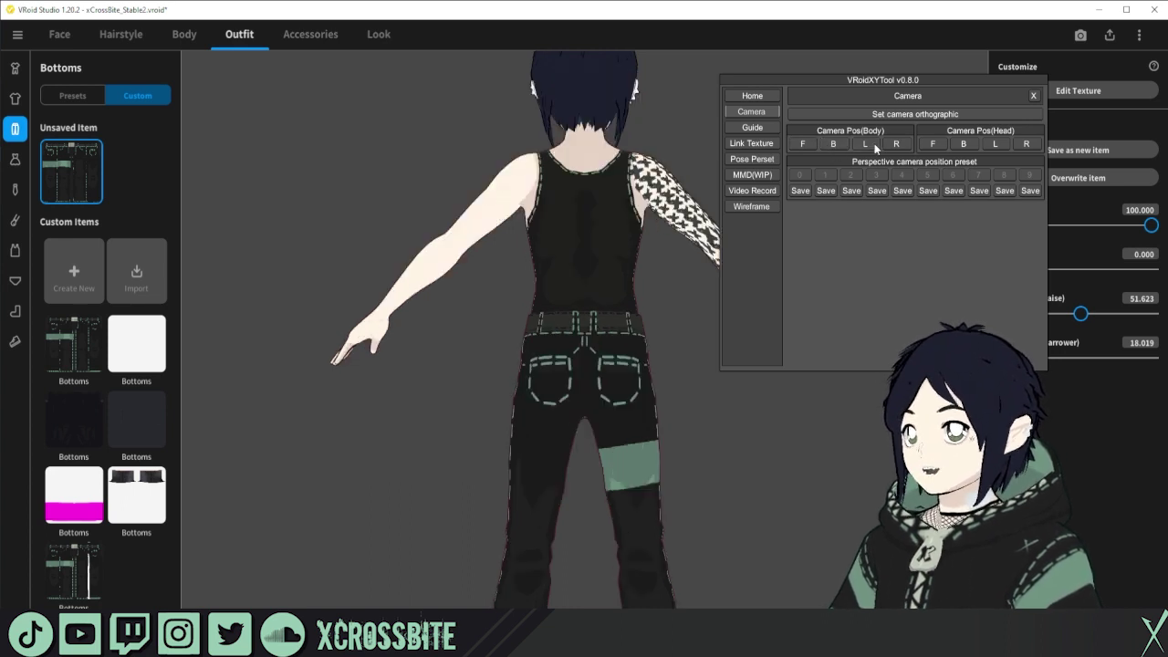
left_click(895, 144)
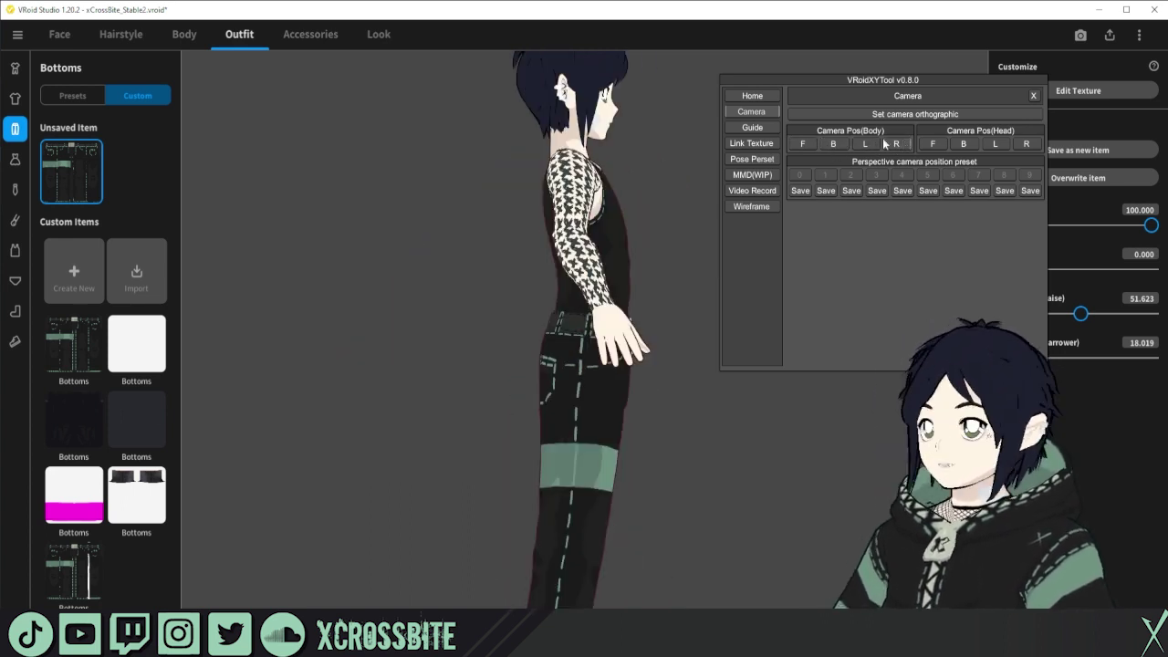
- Save low-angle and top-down perspective views to camera presets 0 and 1, then reset the camera
left_click_drag(613, 283, 592, 294)
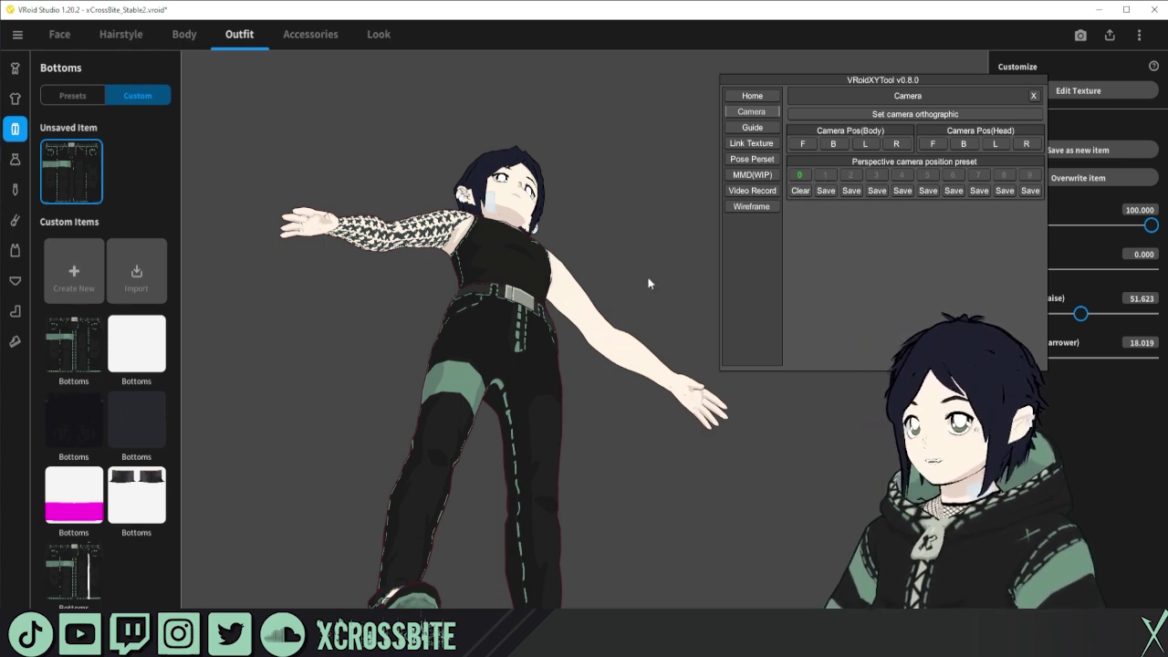
left_click_drag(603, 289, 616, 266)
left_click(801, 173)
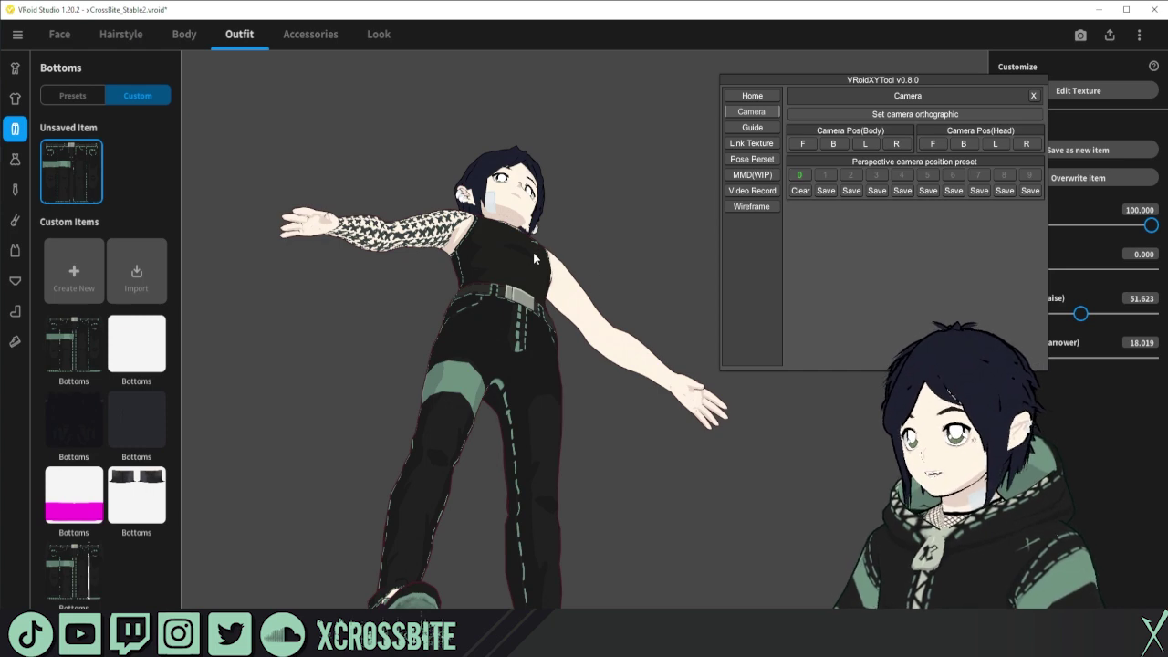
left_click_drag(613, 230, 669, 186)
left_click(825, 190)
left_click(826, 176)
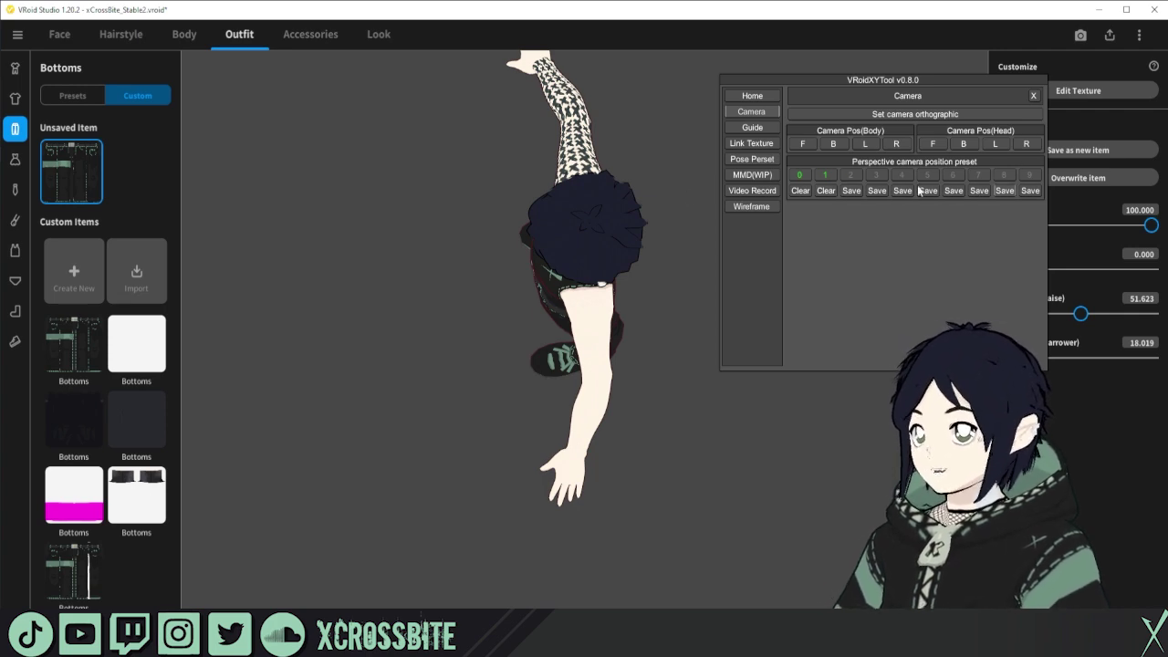
key("0")
scroll(575, 313, "up", 3)
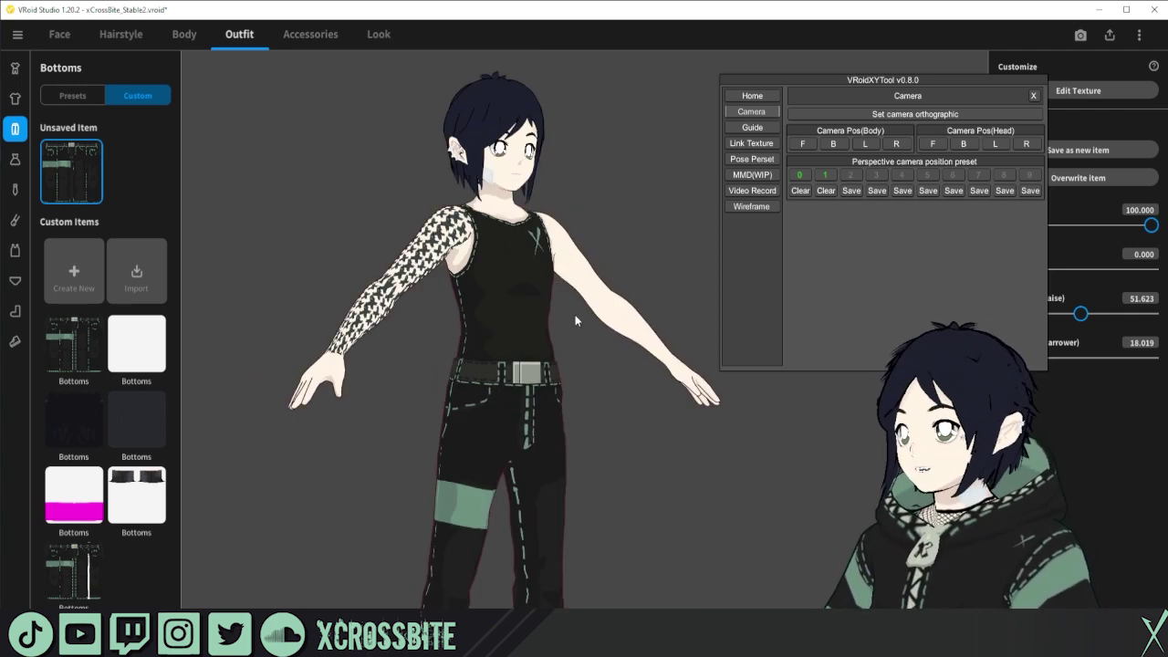
scroll(575, 320, "down", 3)
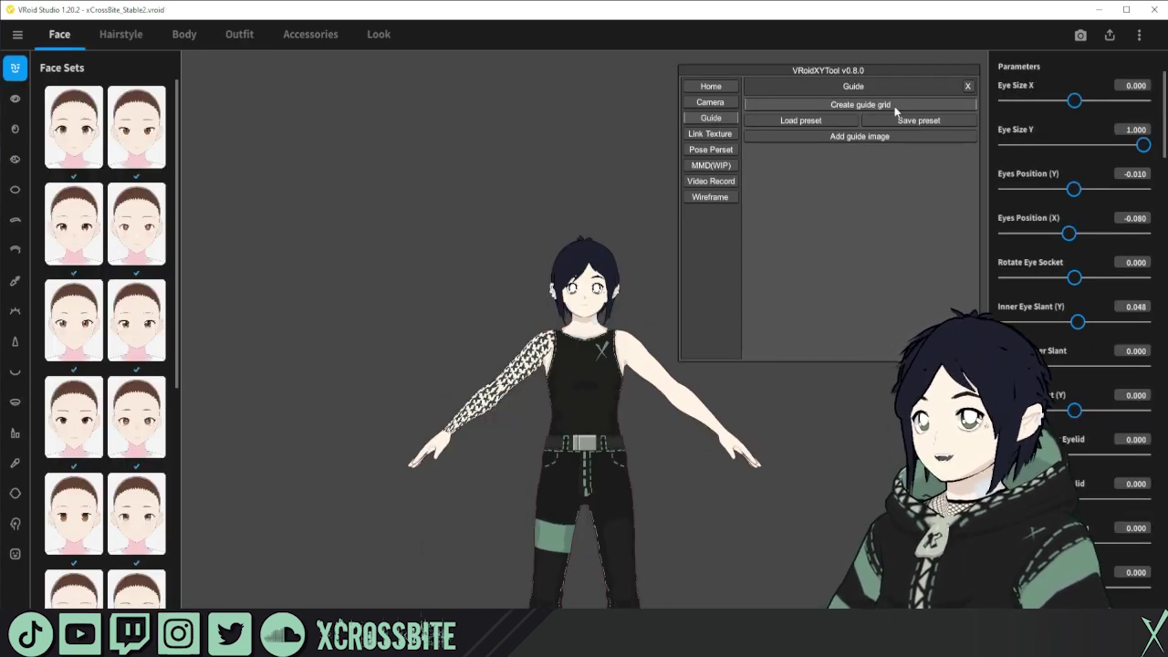
- Create the guide grid, toggle its visibility several times, then cancel adding a guide image
left_click(860, 104)
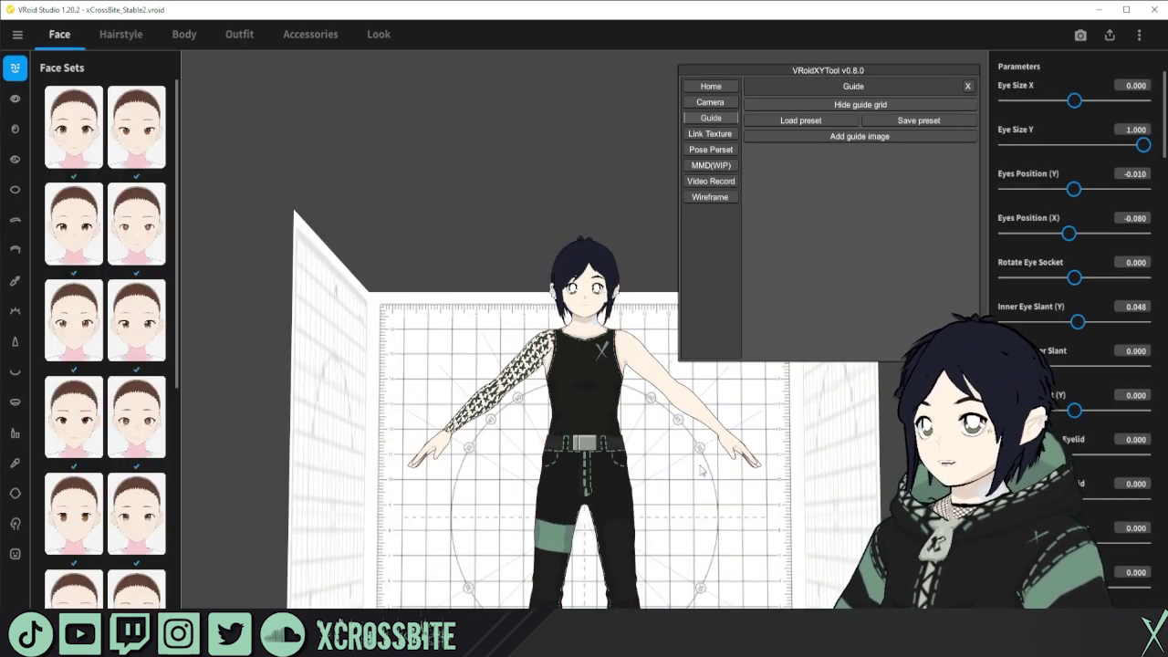
middle_click_drag(681, 469, 576, 336)
right_click_drag(588, 442, 541, 399)
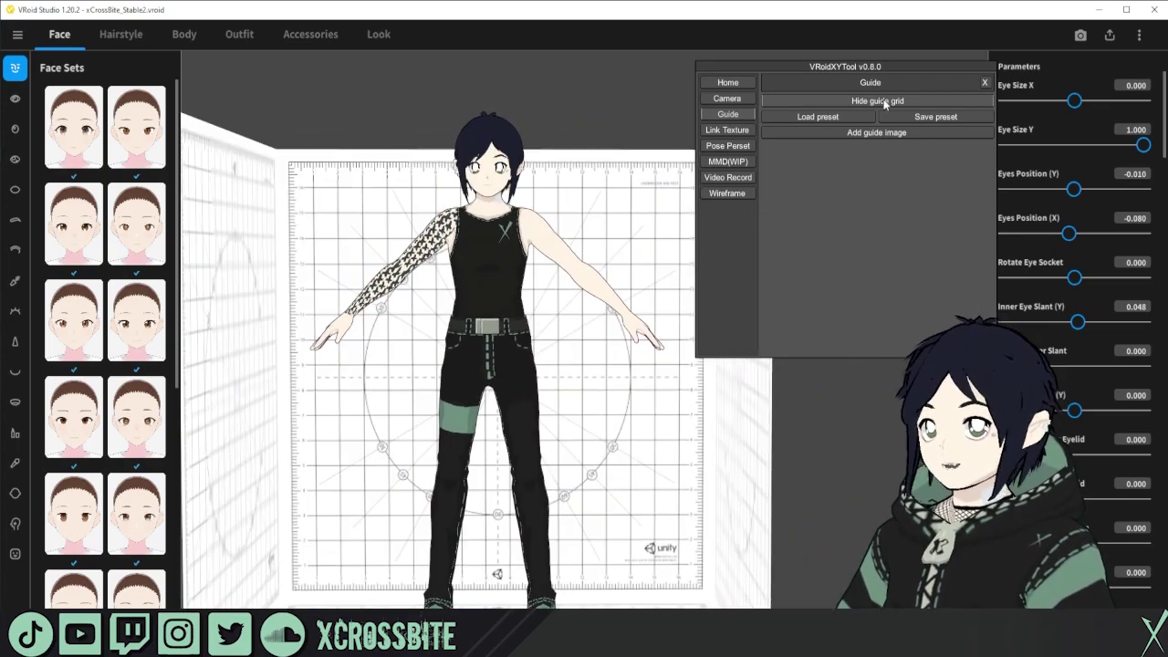
left_click(883, 101)
left_click(883, 101)
left_click(883, 102)
left_click(883, 102)
left_click(883, 132)
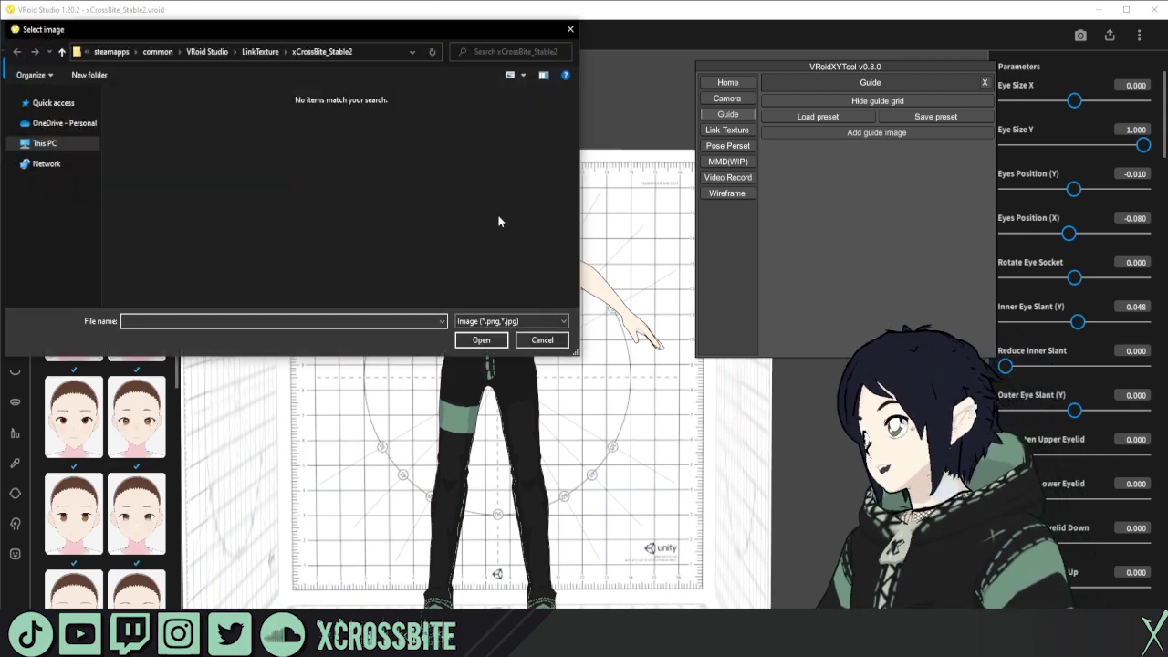
left_click(558, 340)
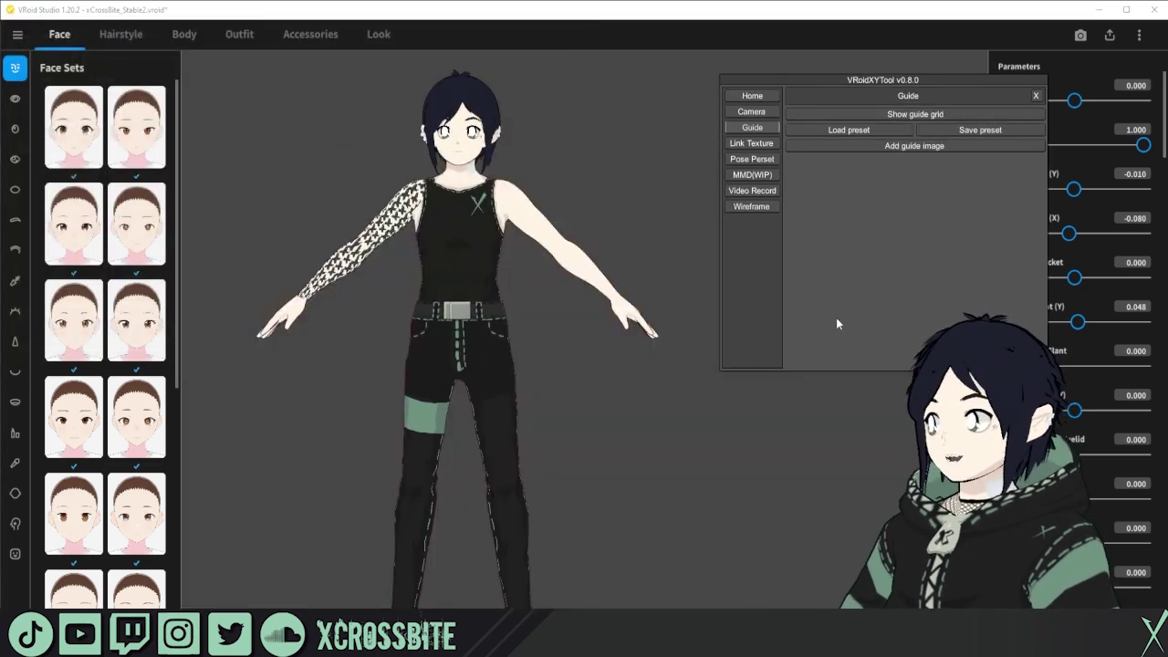
- Load xCrossBiteReferenceSheet-Jacket.png as a guide, rotated y 180 and placed at x -0.884
left_click(904, 149)
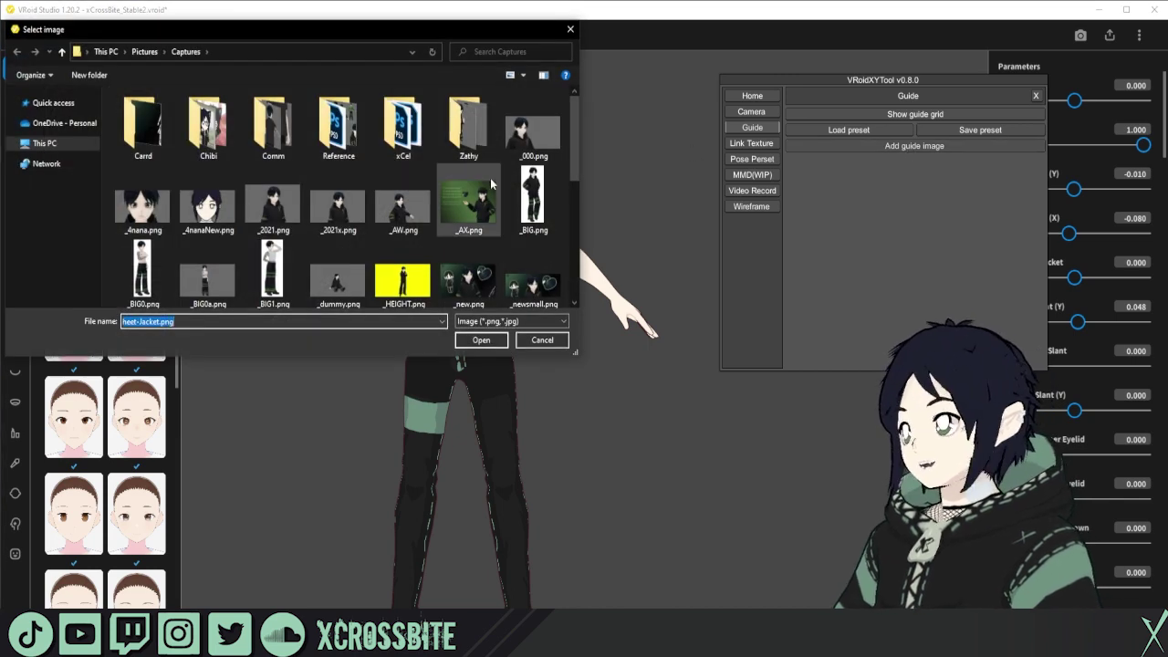
left_click_drag(573, 139, 552, 280)
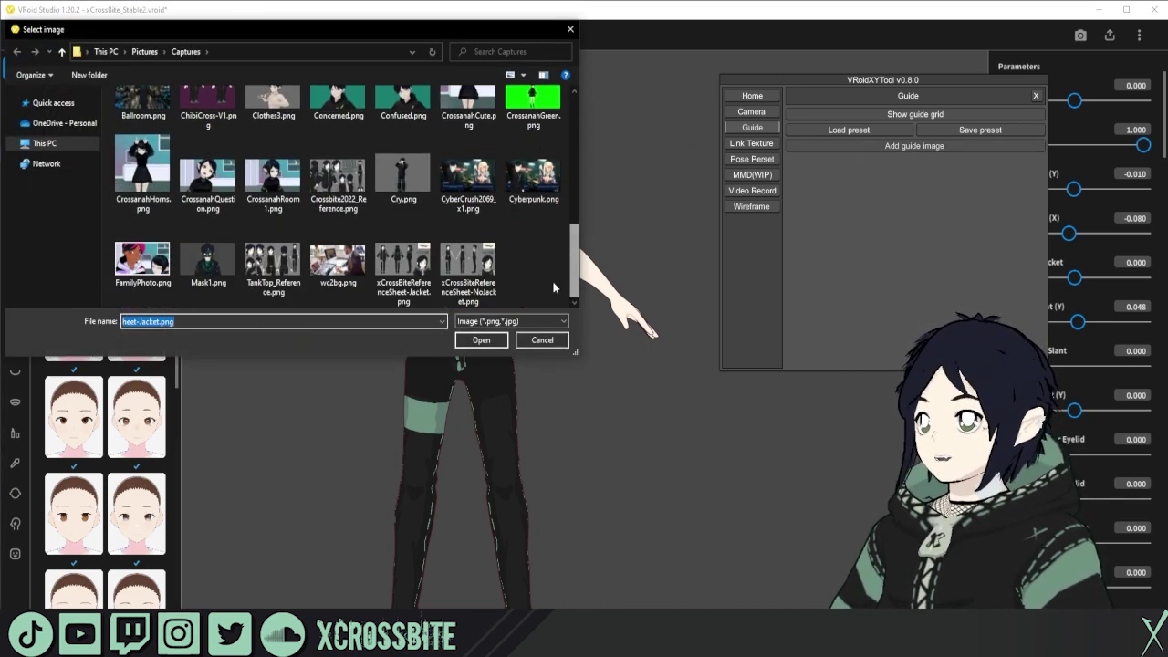
double_click(399, 274)
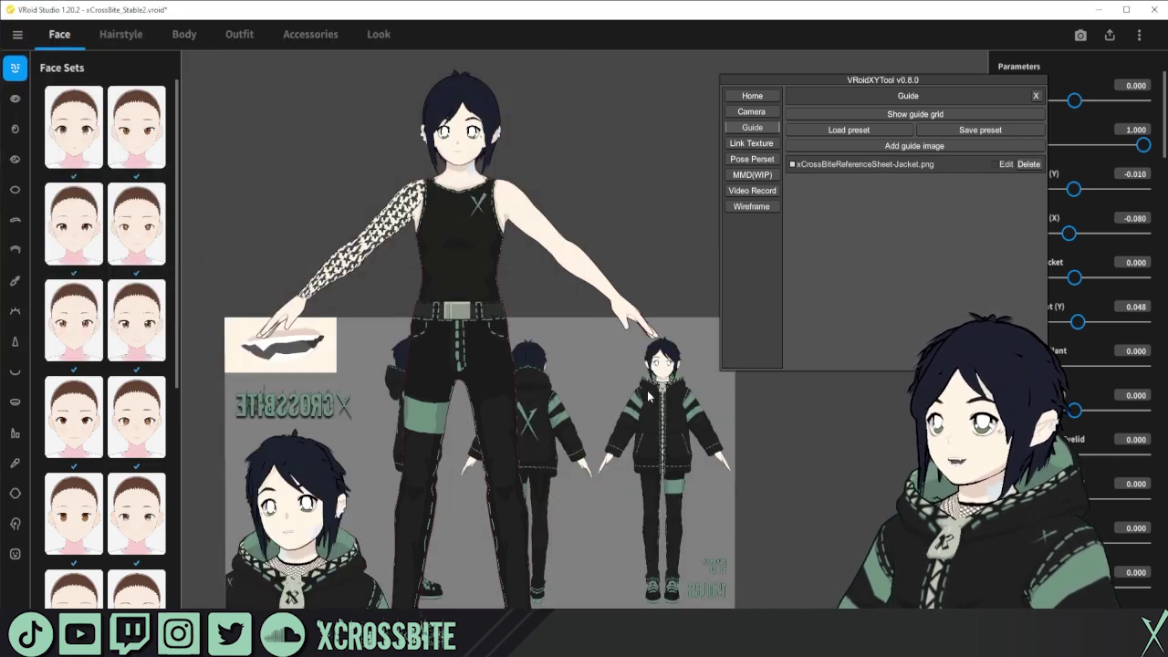
scroll(573, 471, "down", 1)
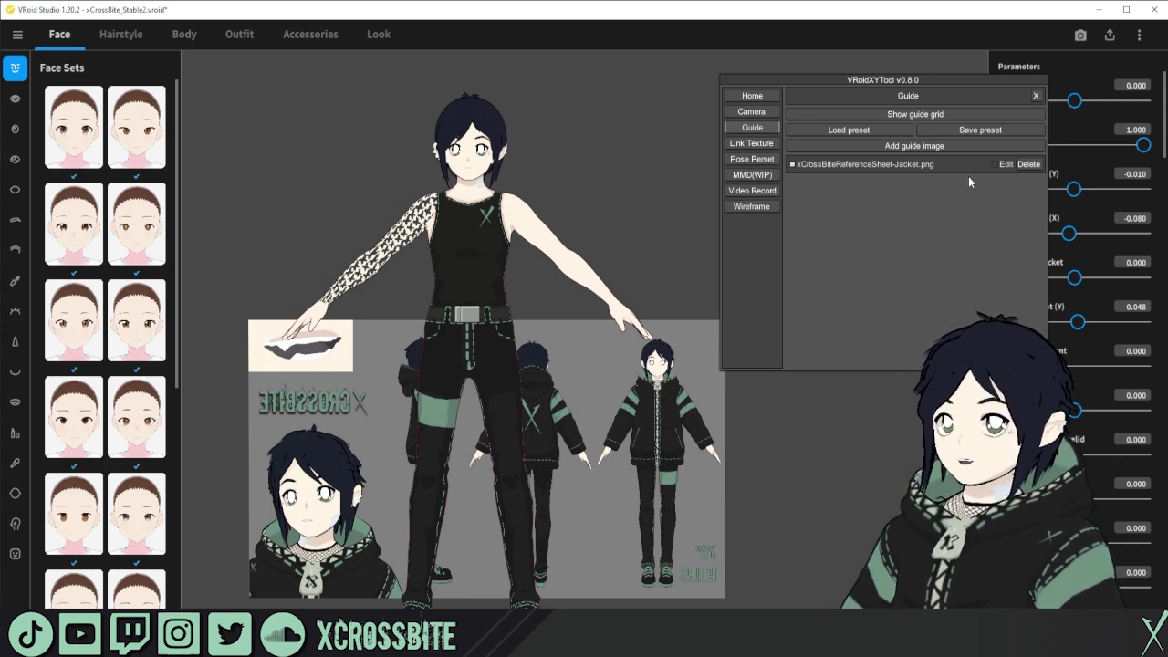
left_click(1007, 166)
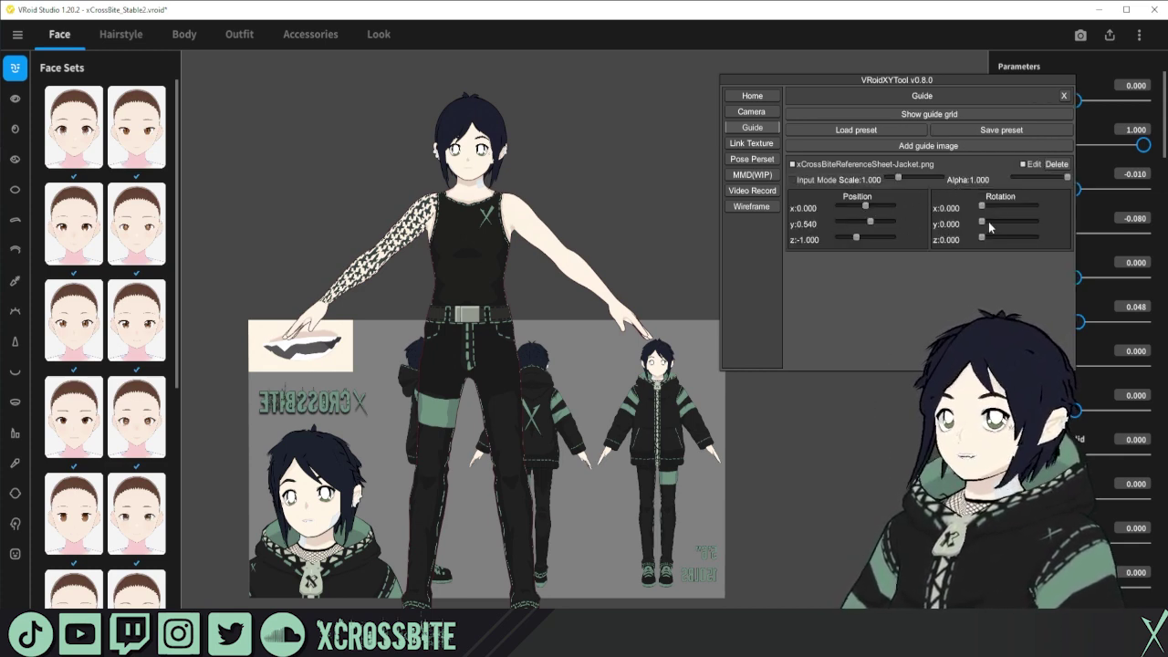
left_click_drag(986, 225, 1010, 223)
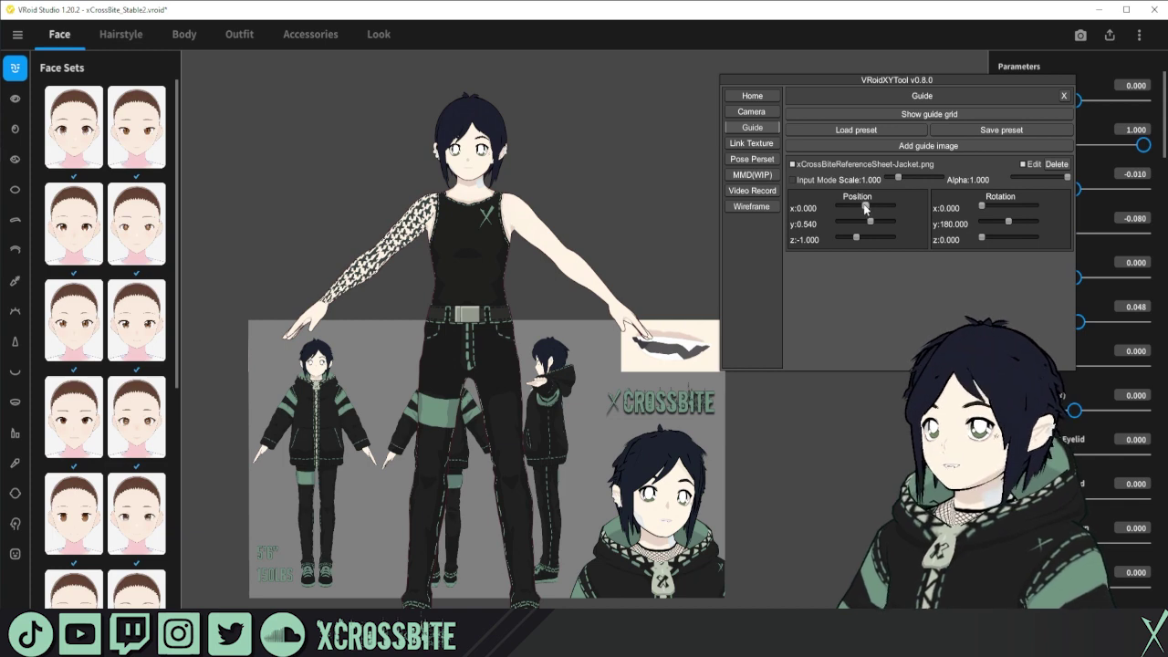
left_click_drag(865, 208, 856, 206)
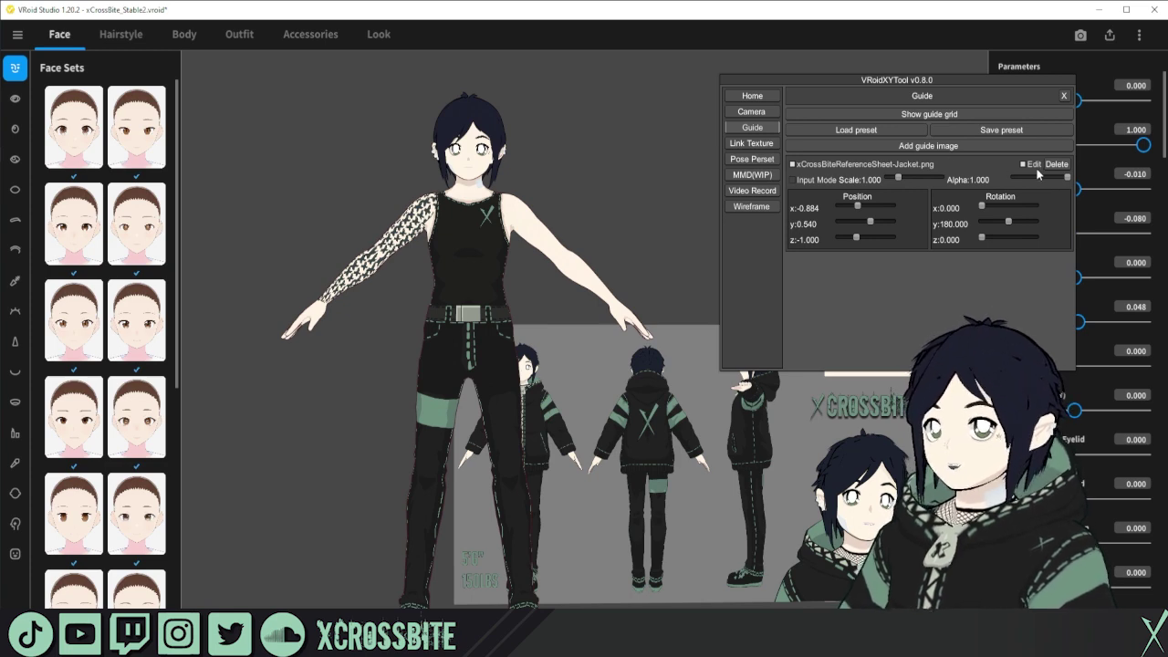
- Toggle the jacket sheet's visibility, then add the NoJacket sheet, turned around and raised to y 1.628
left_click(793, 164)
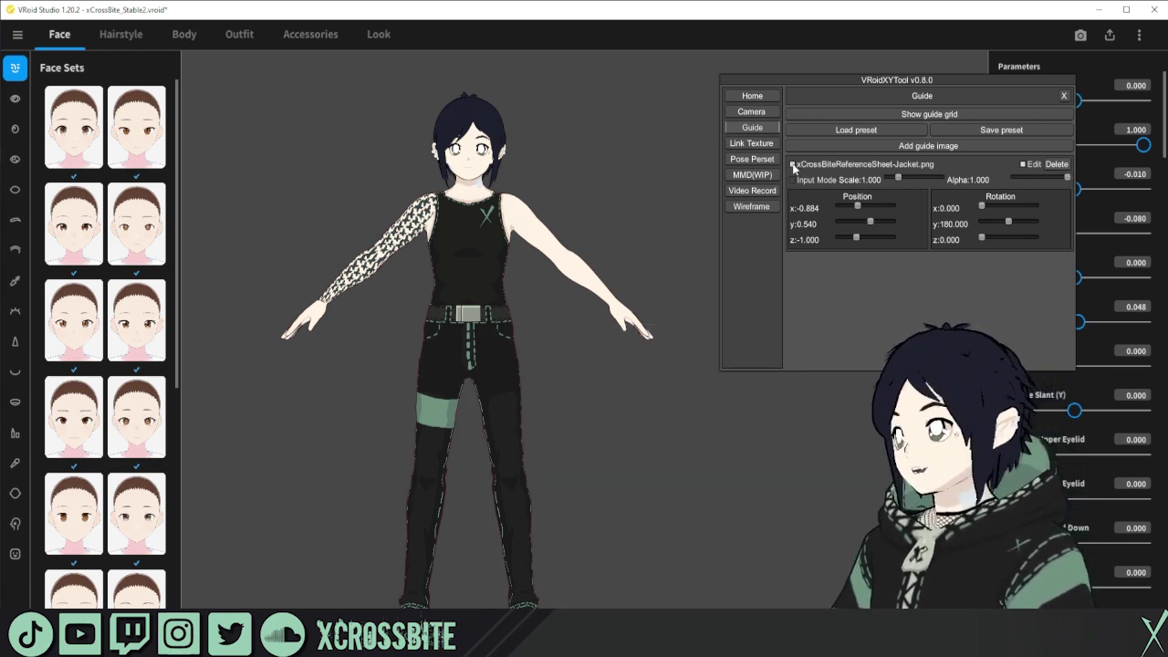
left_click(793, 164)
left_click(793, 164)
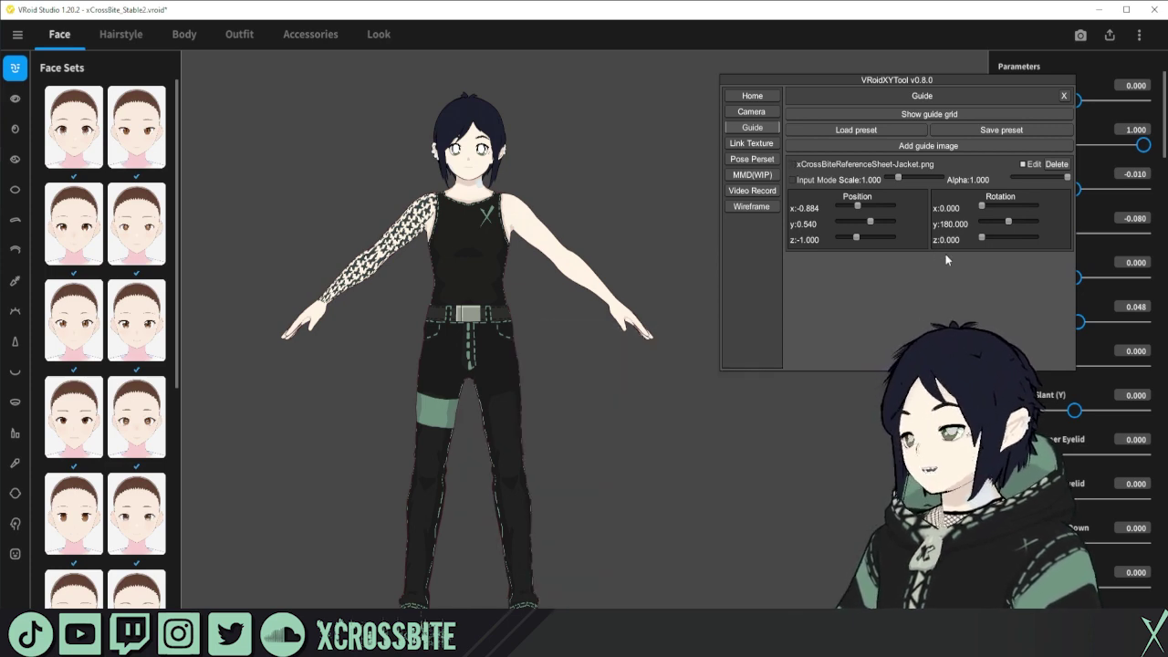
left_click(793, 164)
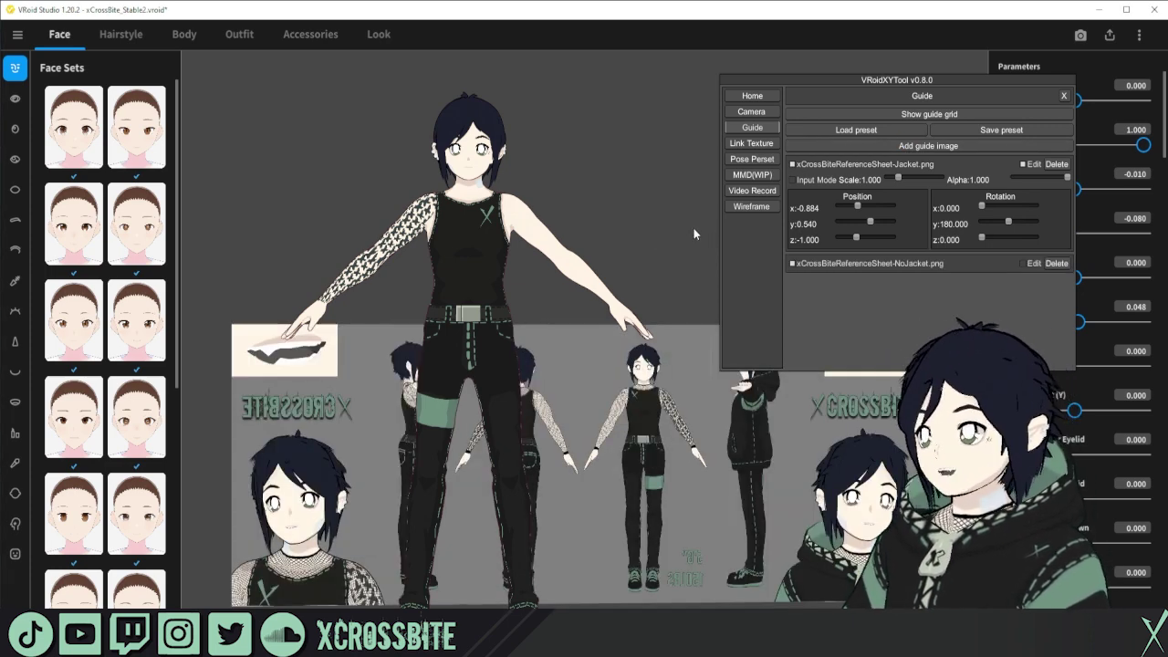
left_click(1006, 322)
left_click_drag(1007, 321, 1008, 321)
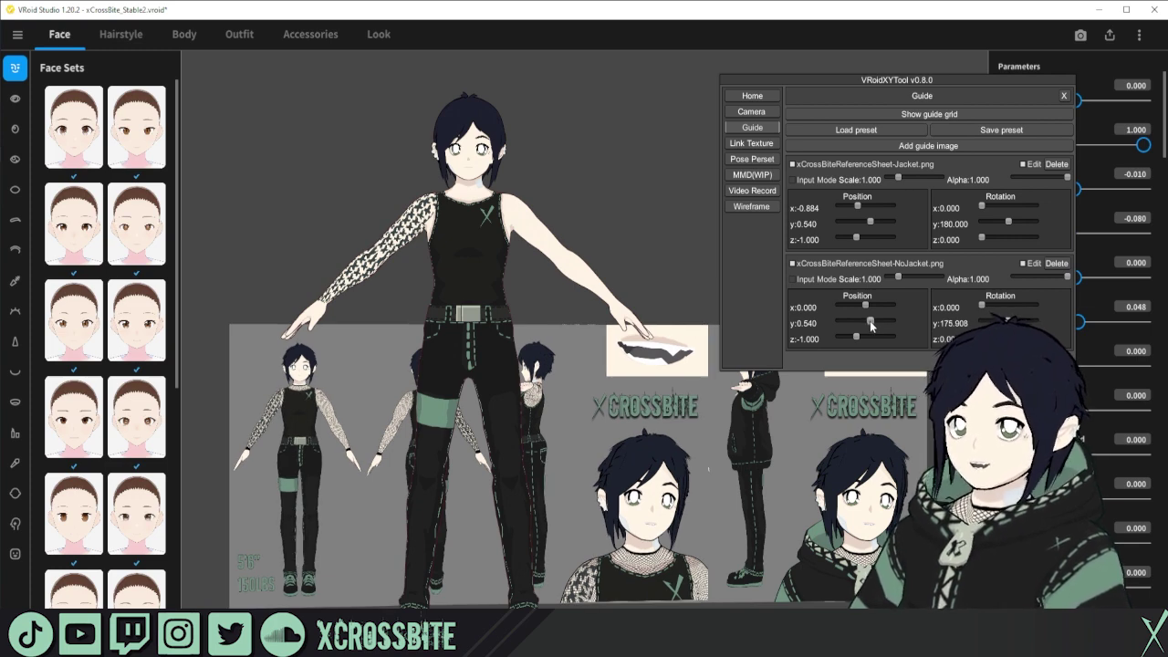
left_click_drag(870, 321, 881, 324)
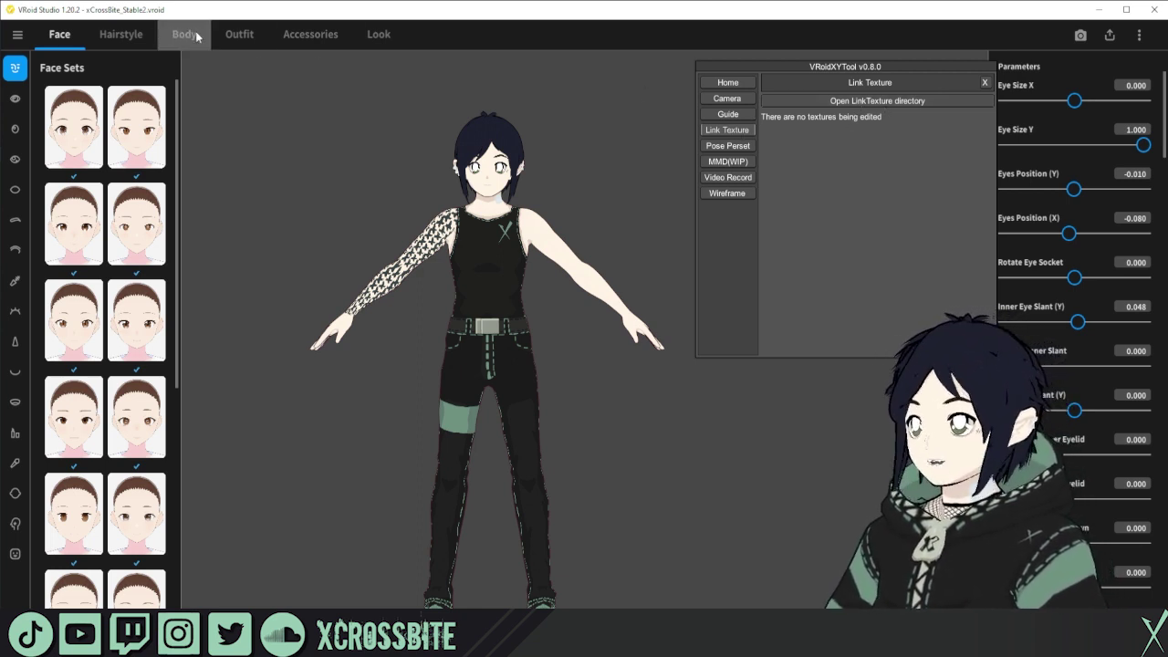
- Open the outfit's Bottoms pants in the Texture Editor
left_click(242, 36)
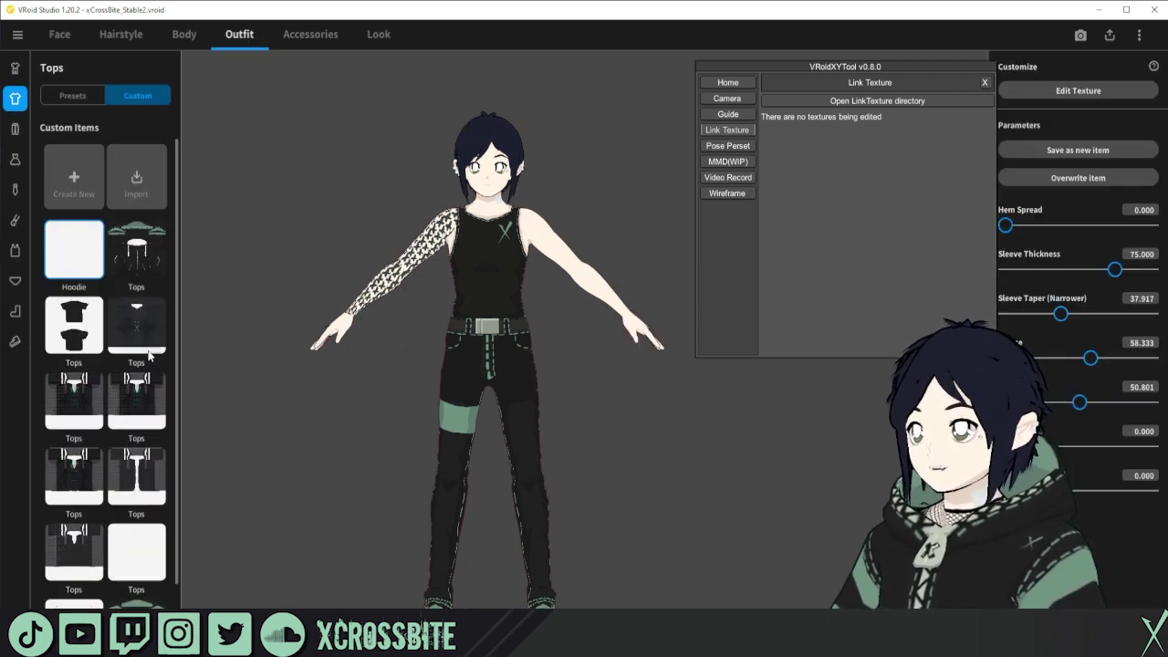
left_click(14, 129)
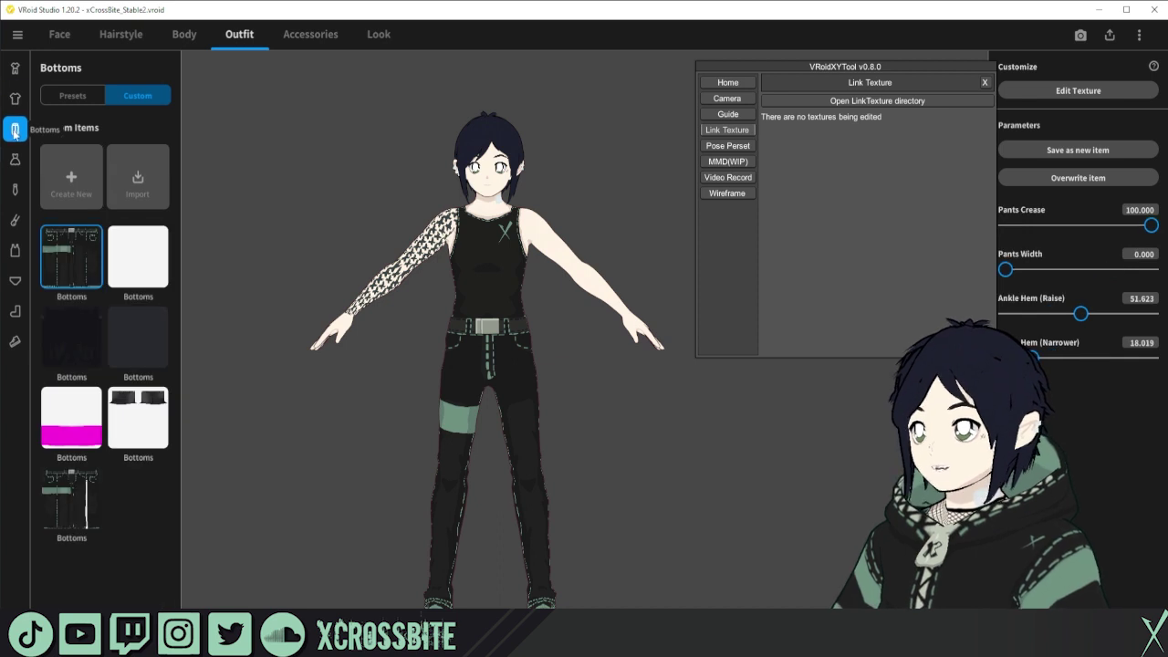
left_click(1066, 92)
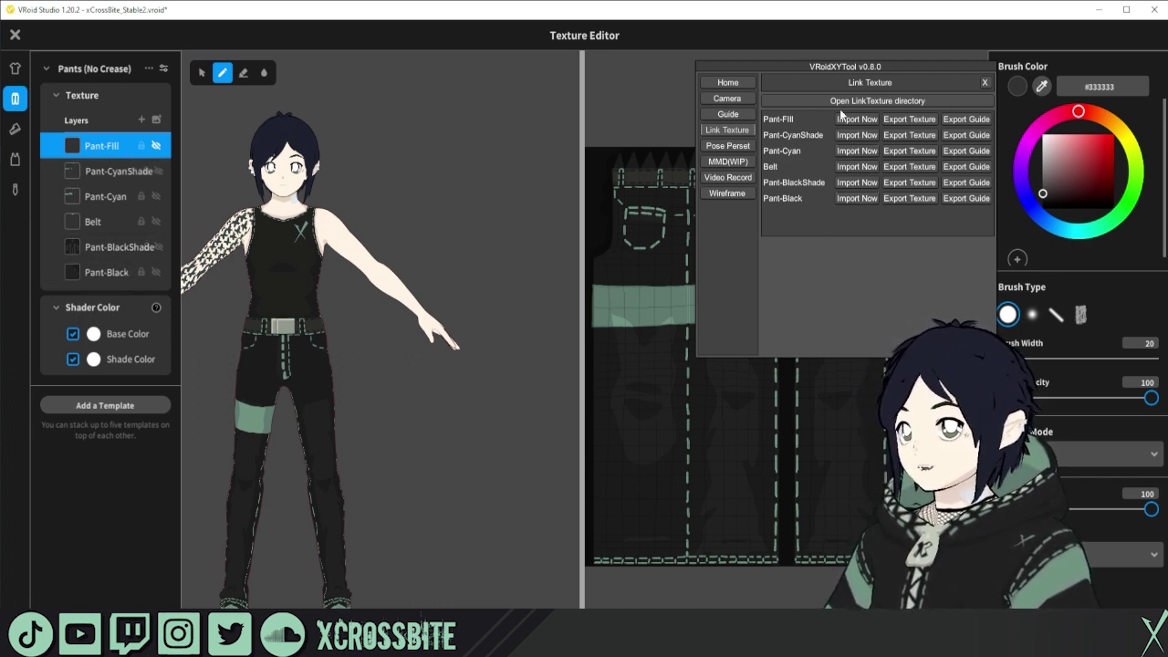
- Open the LinkTexture directory in File Explorer and enter the xCrossBite_Stable2 folder
left_click_drag(909, 63, 810, 77)
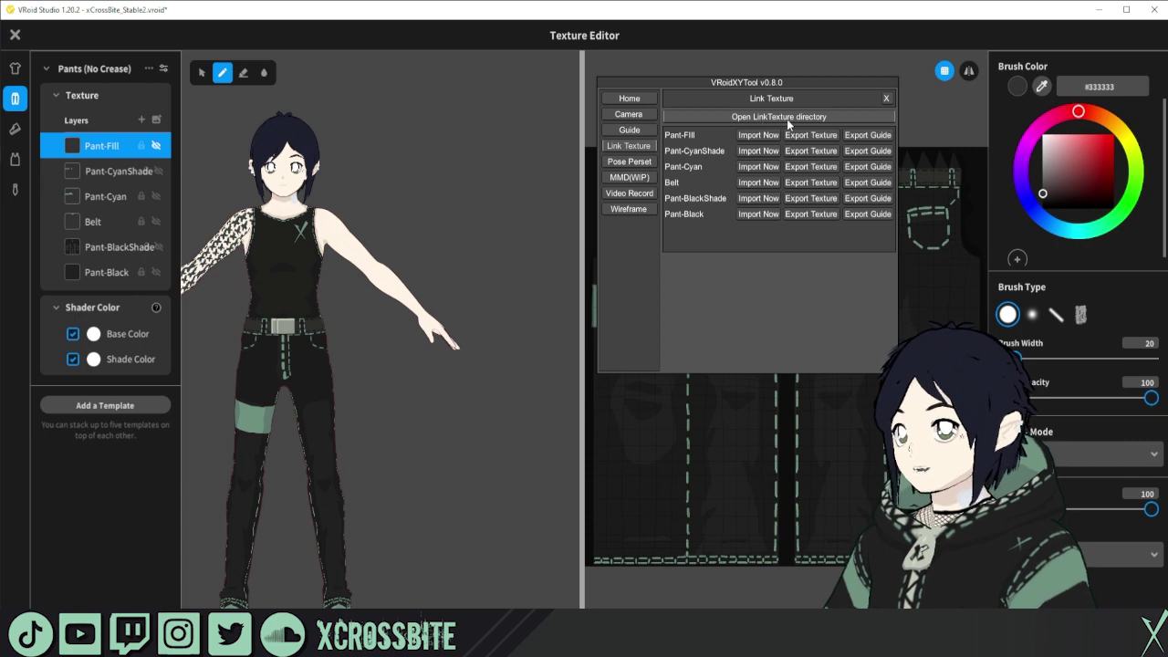
left_click(811, 117)
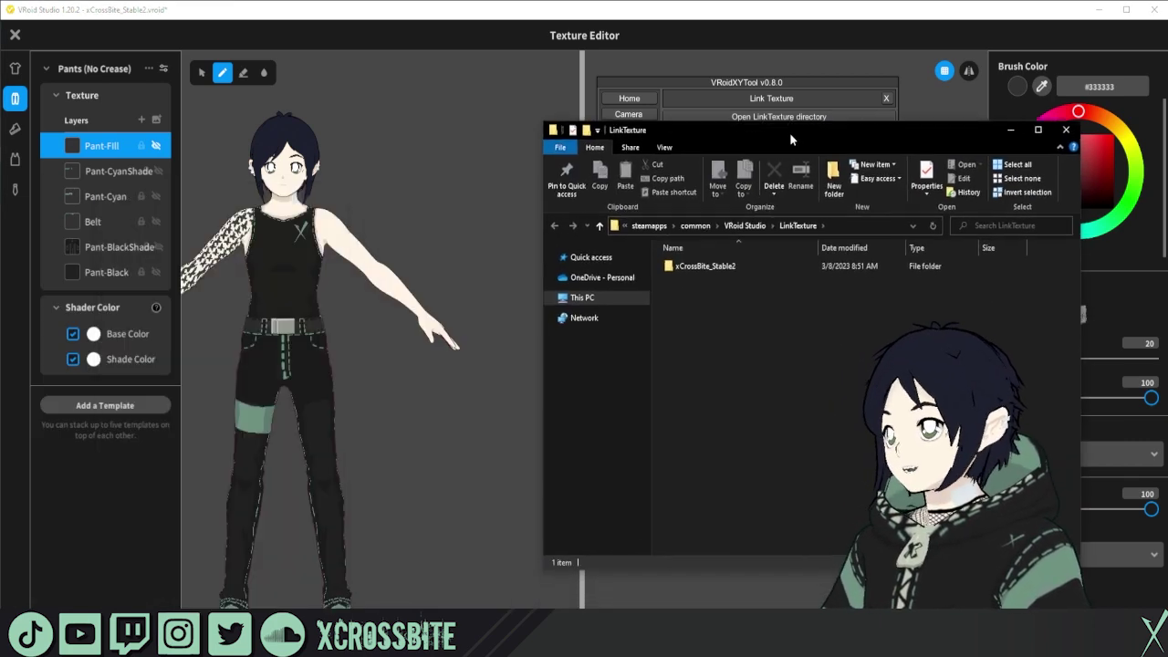
left_click_drag(793, 125, 868, 103)
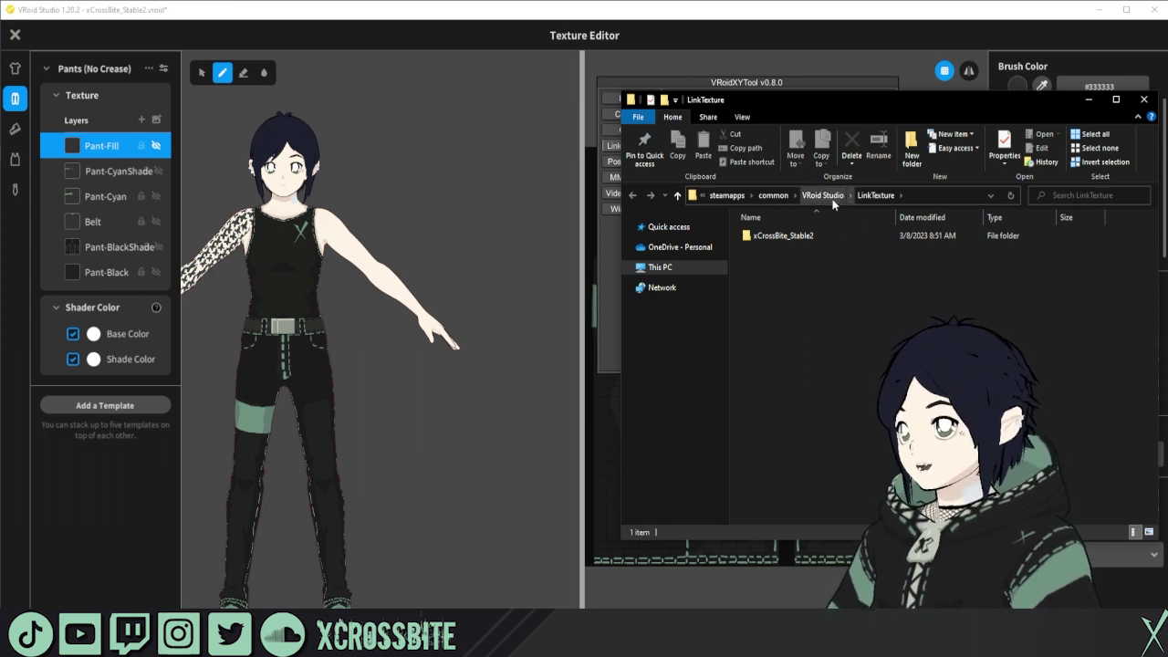
left_click(794, 238)
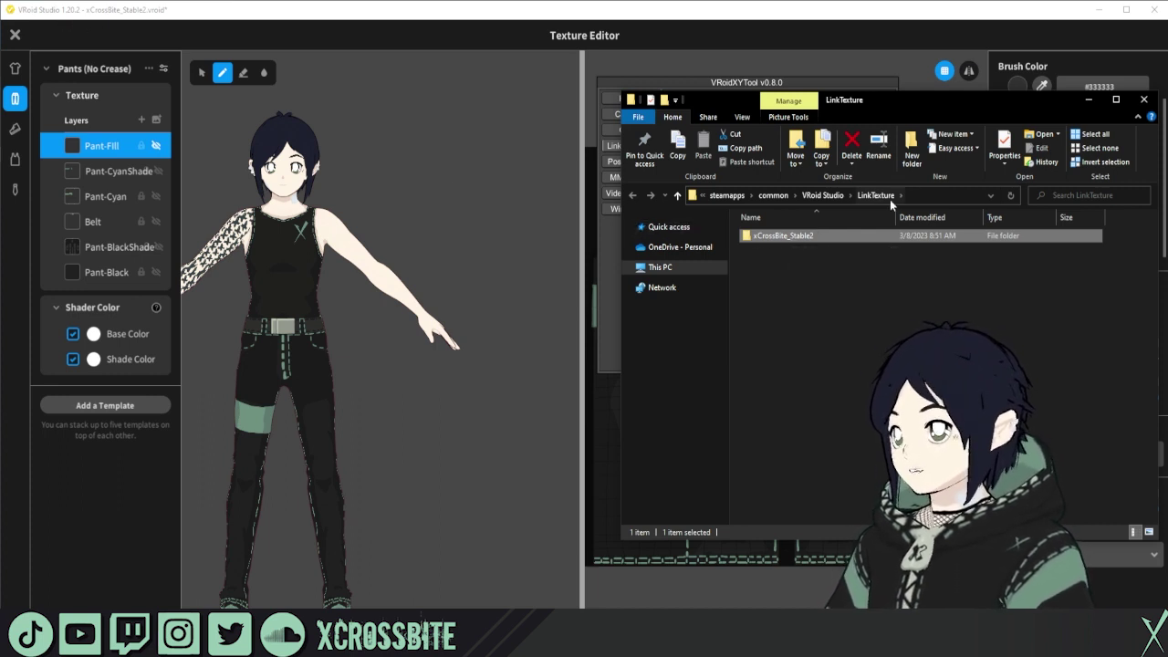
double_click(863, 236)
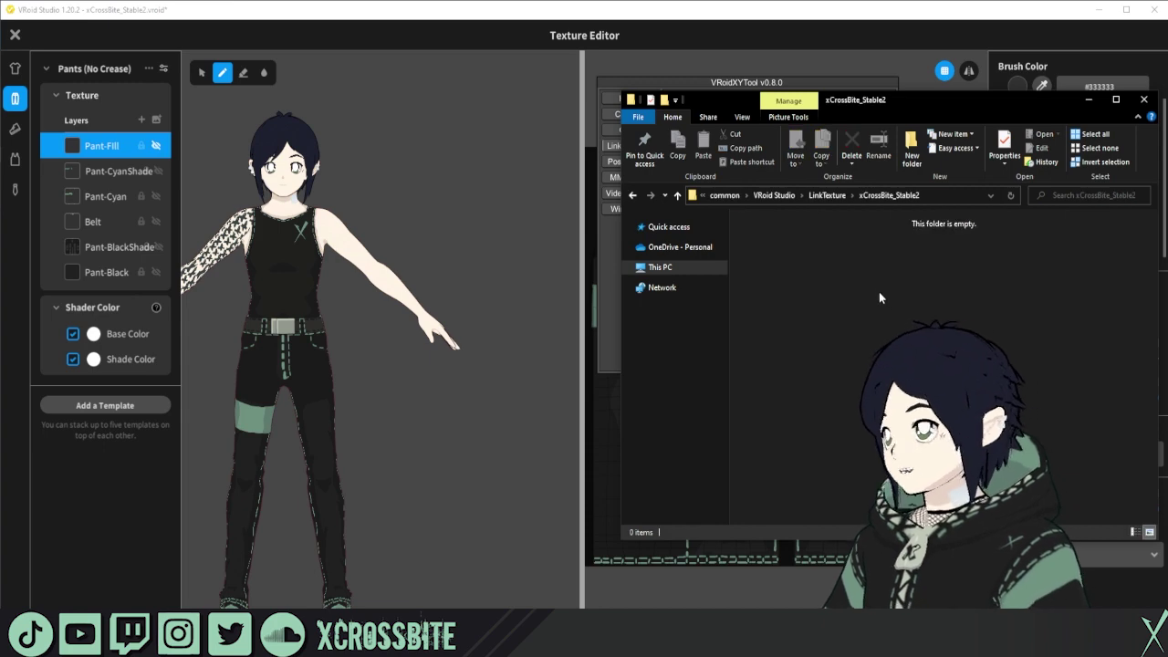
left_click_drag(961, 105, 368, 86)
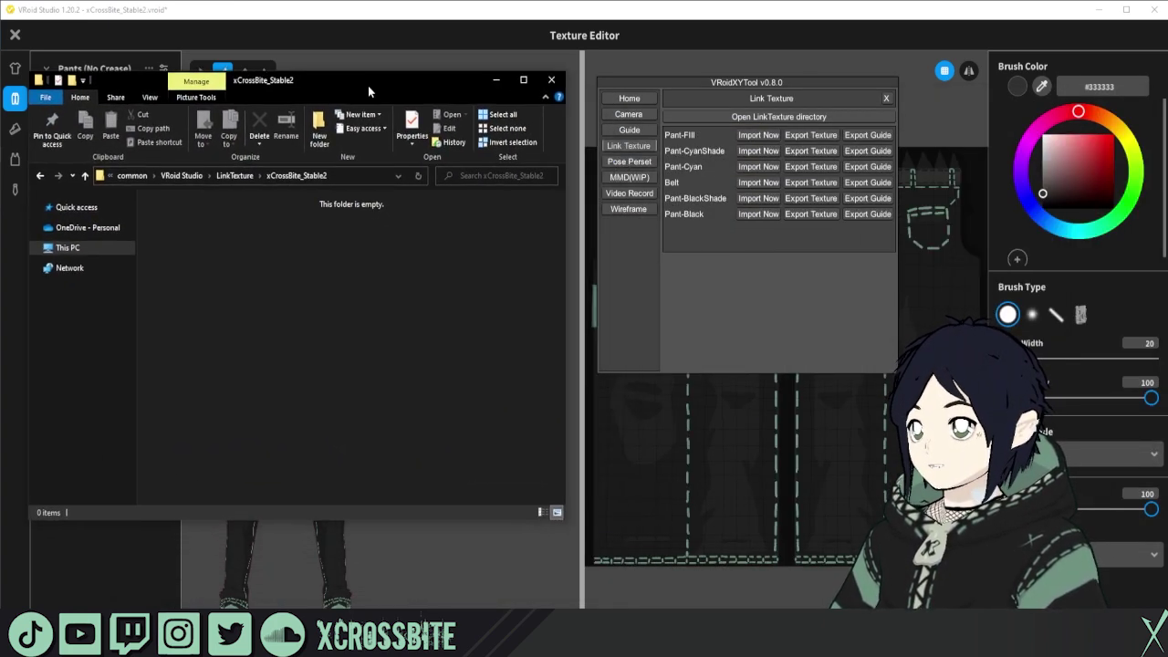
- Export the pants layer textures and view the resulting PNGs, such as Pant-Black.png, in the folder
left_click(798, 139)
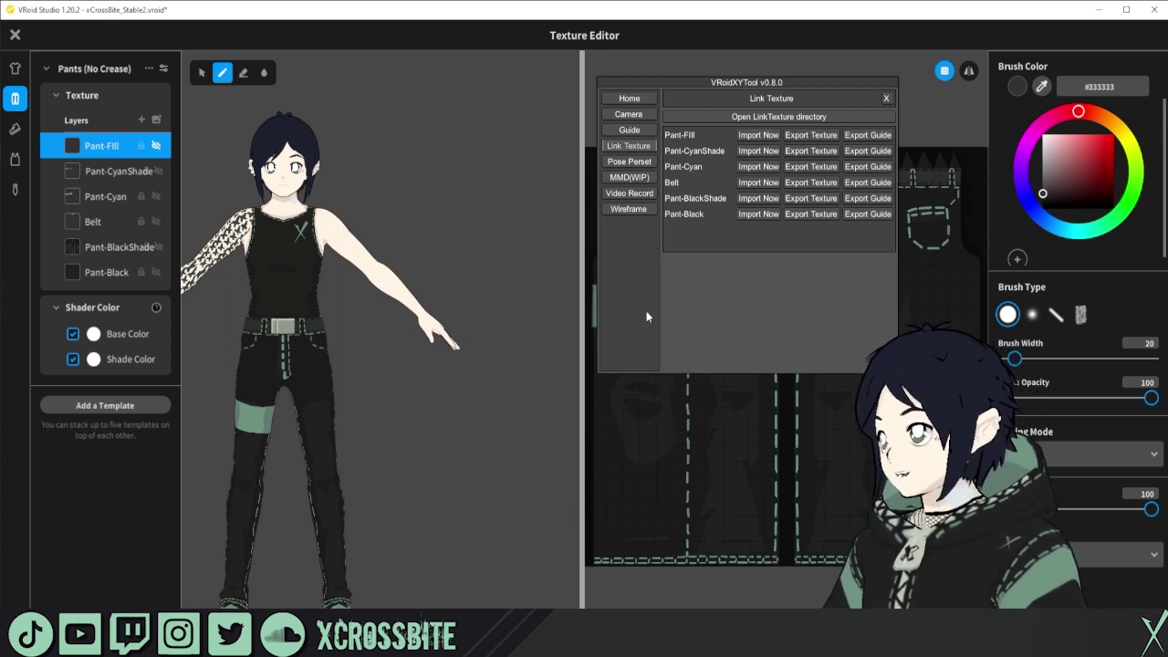
left_click(765, 139)
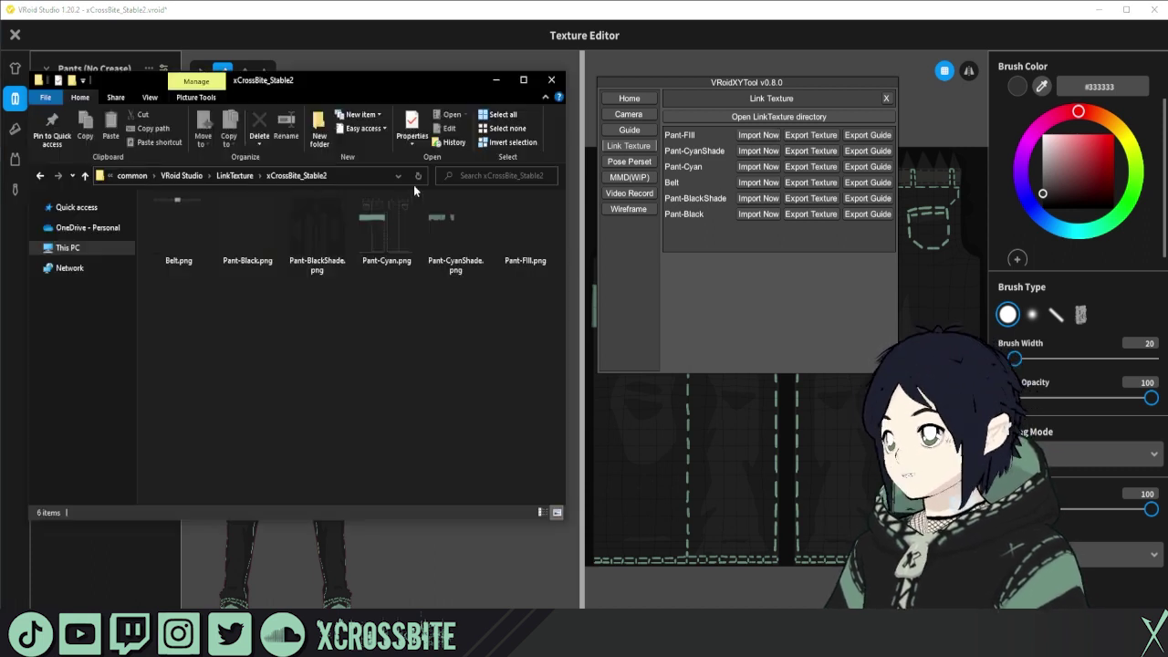
left_click(247, 230)
left_click_drag(369, 91, 921, 109)
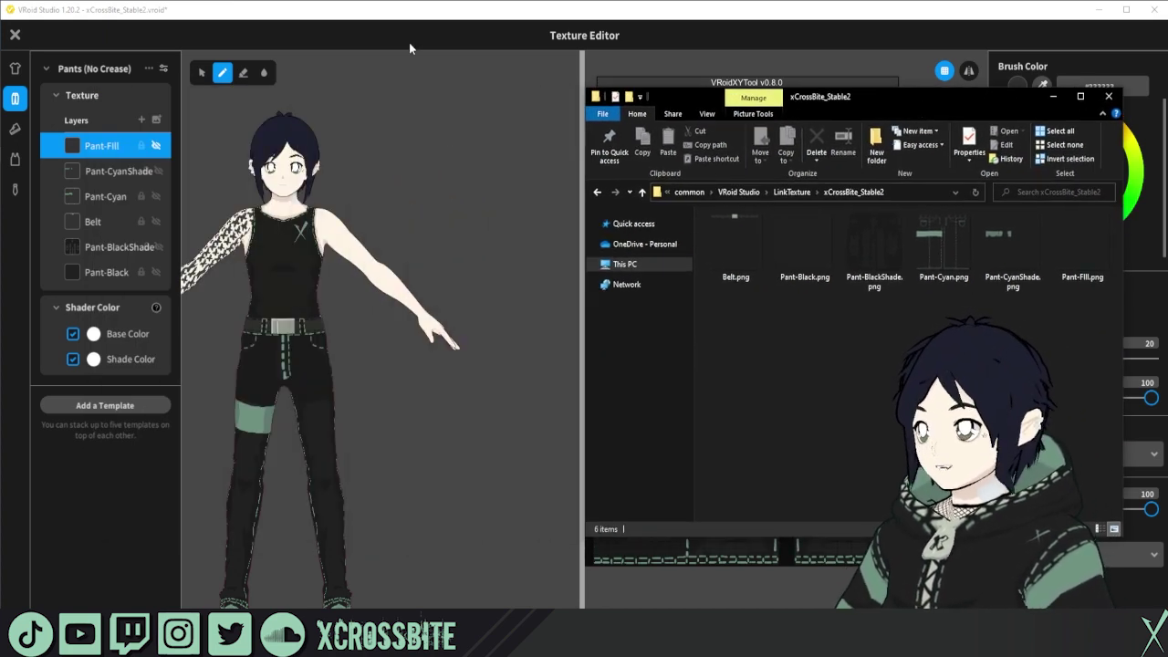
- Check the Pant-Fill layer's options and bring the LinkTexture folder back up
right_click(84, 155)
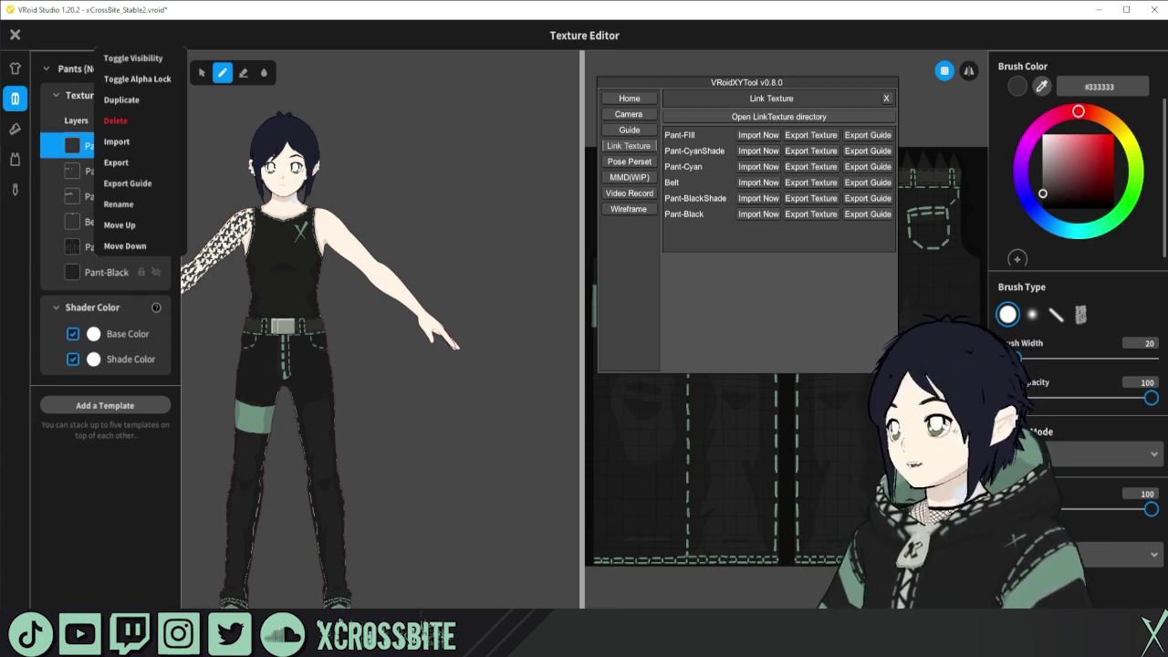
left_click(778, 116)
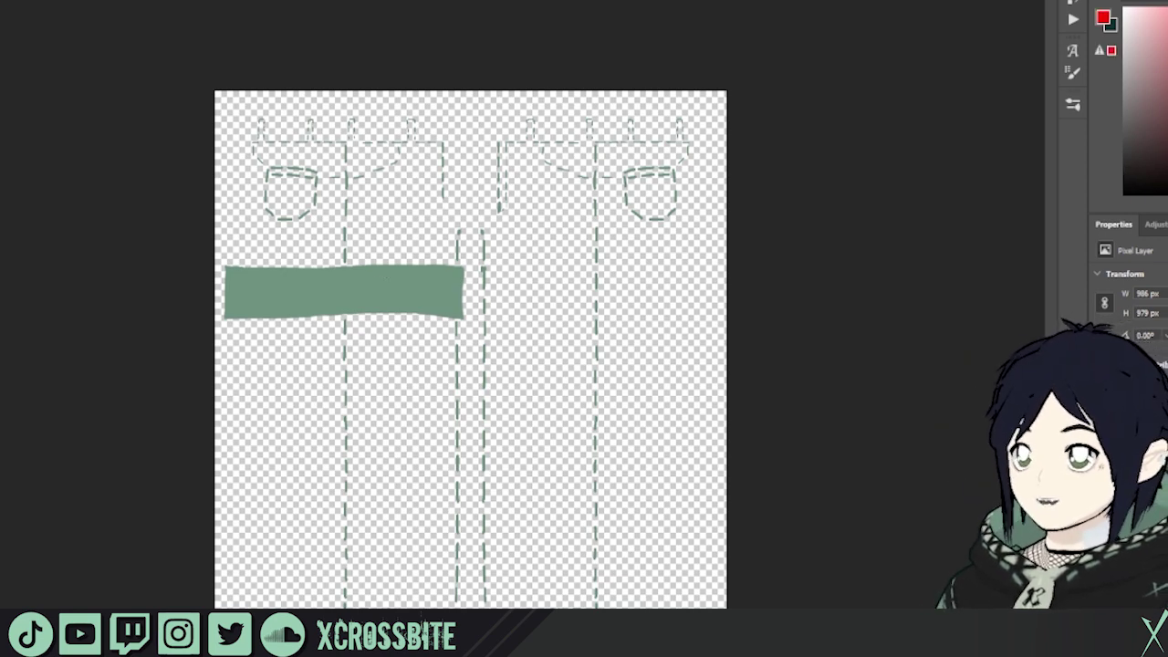
- Paint two red eye dots and a smiling mouth on the green thigh band
left_click(386, 272)
left_click(405, 274)
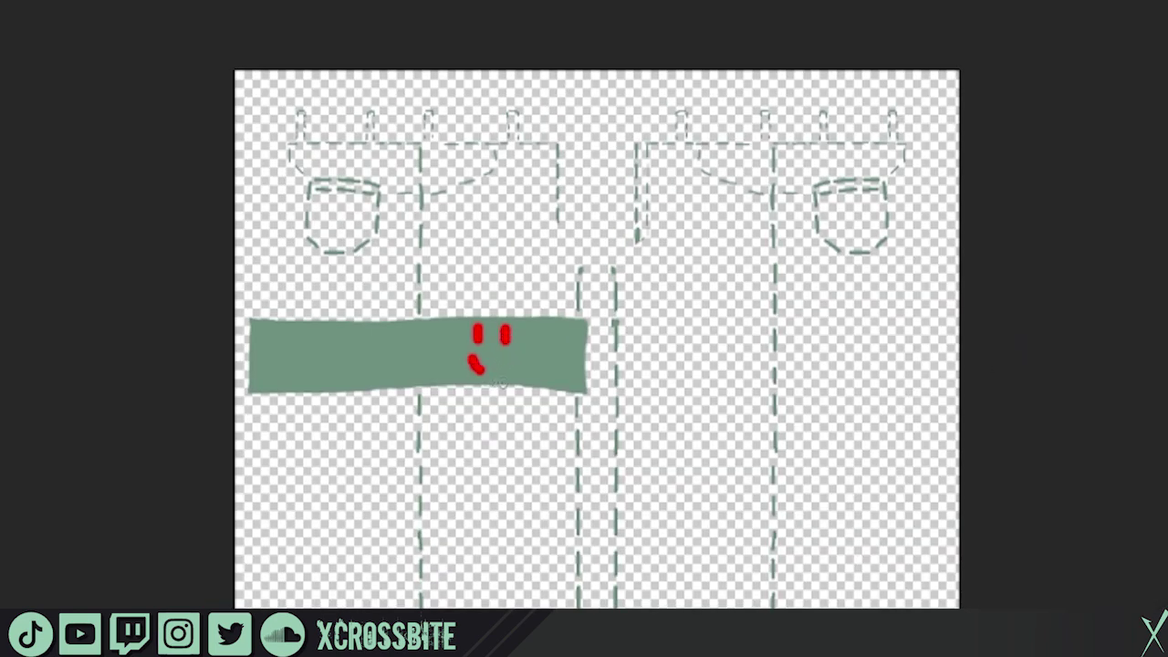
left_click_drag(502, 379, 505, 380)
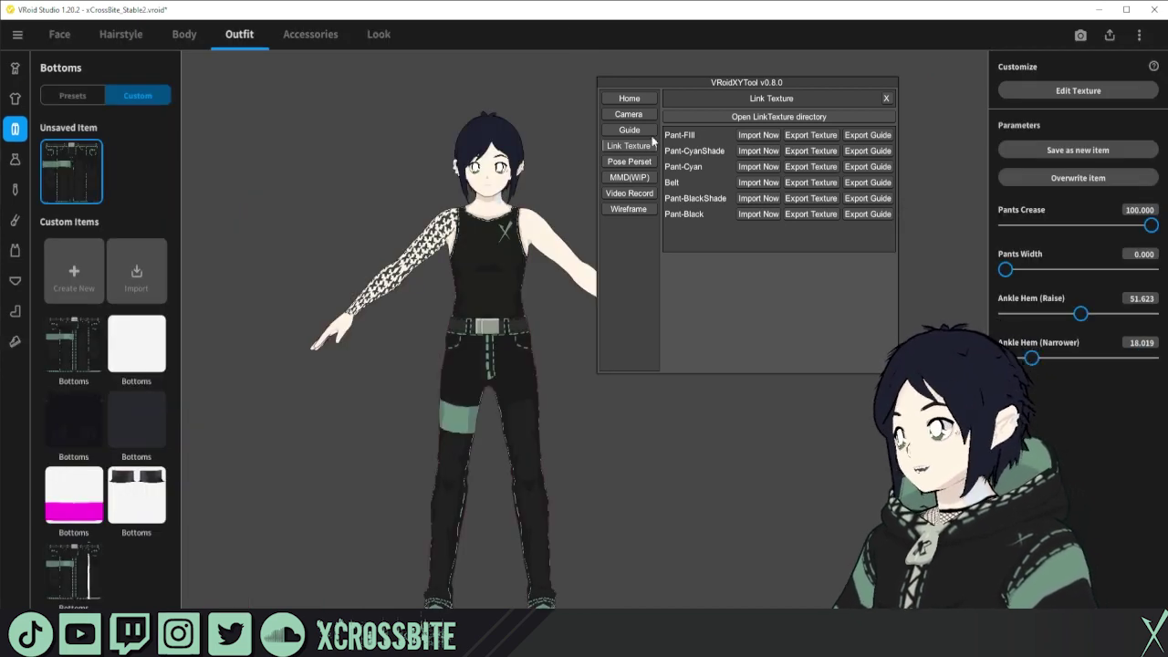
- Switch VRoidXYTool from the Pose Preset page to the MMD (WIP) motion page
left_click(642, 163)
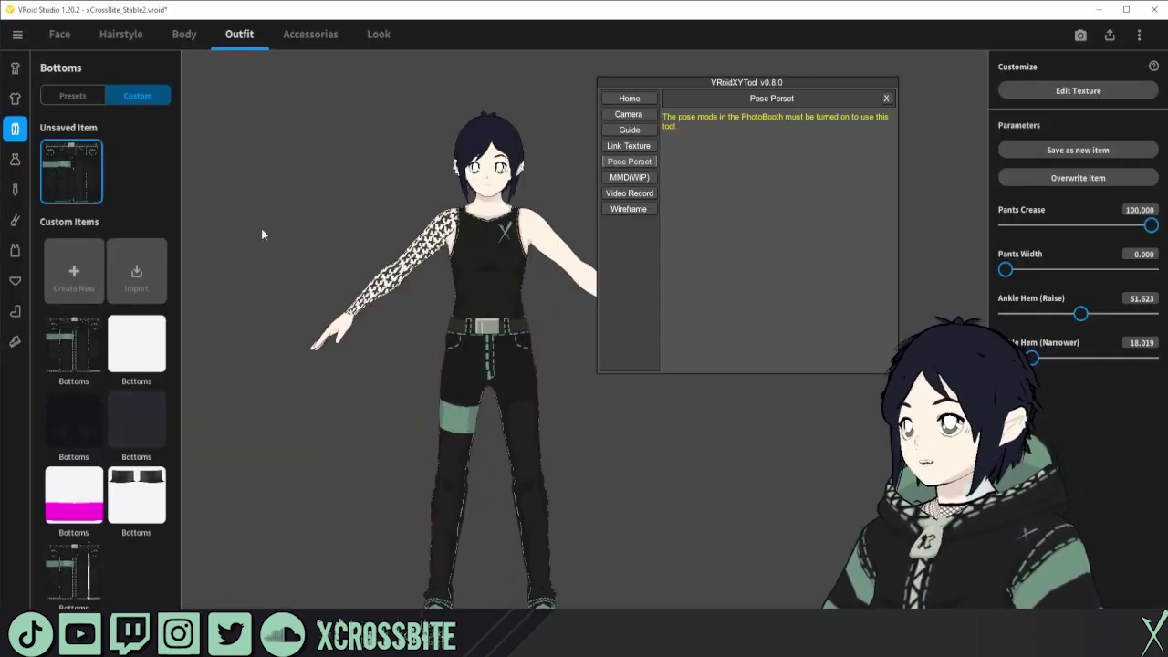
left_click(641, 178)
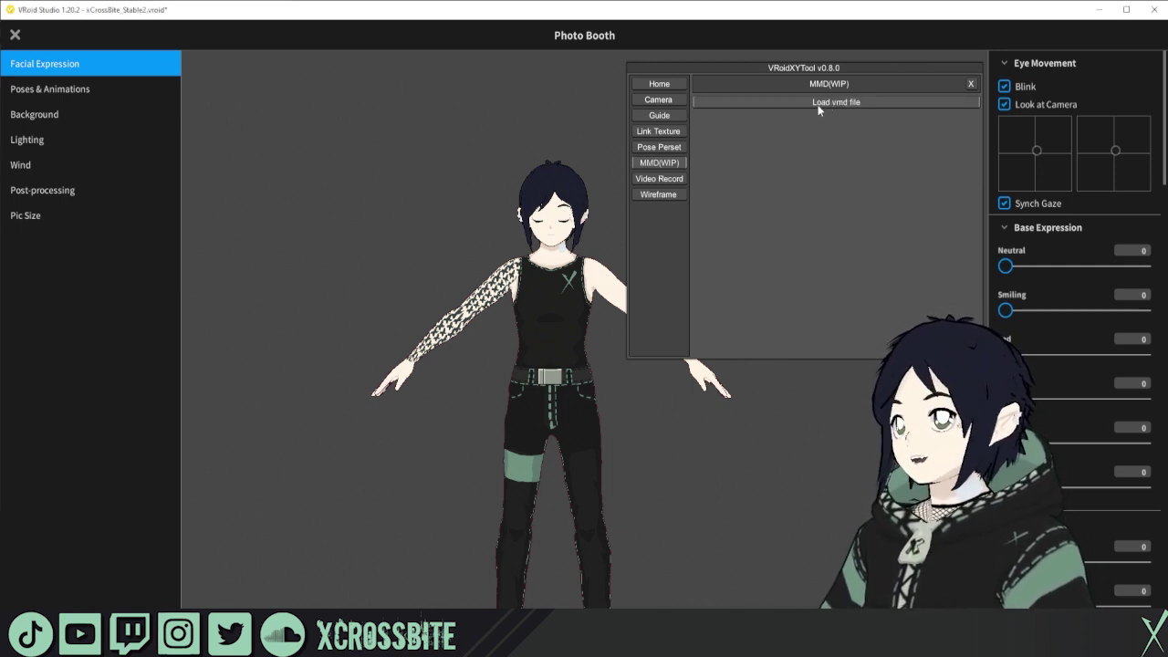
- Load Motion.vmd as the dance motion and play it on the model, then leave the Photo Booth for Video Record
left_click(813, 103)
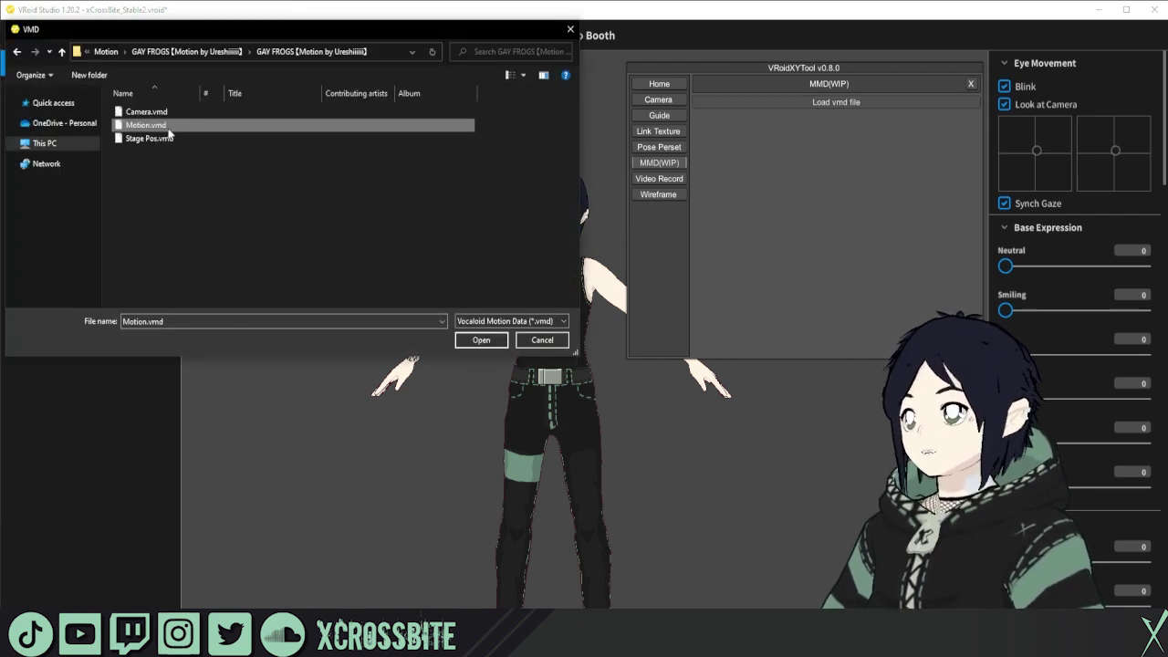
double_click(167, 128)
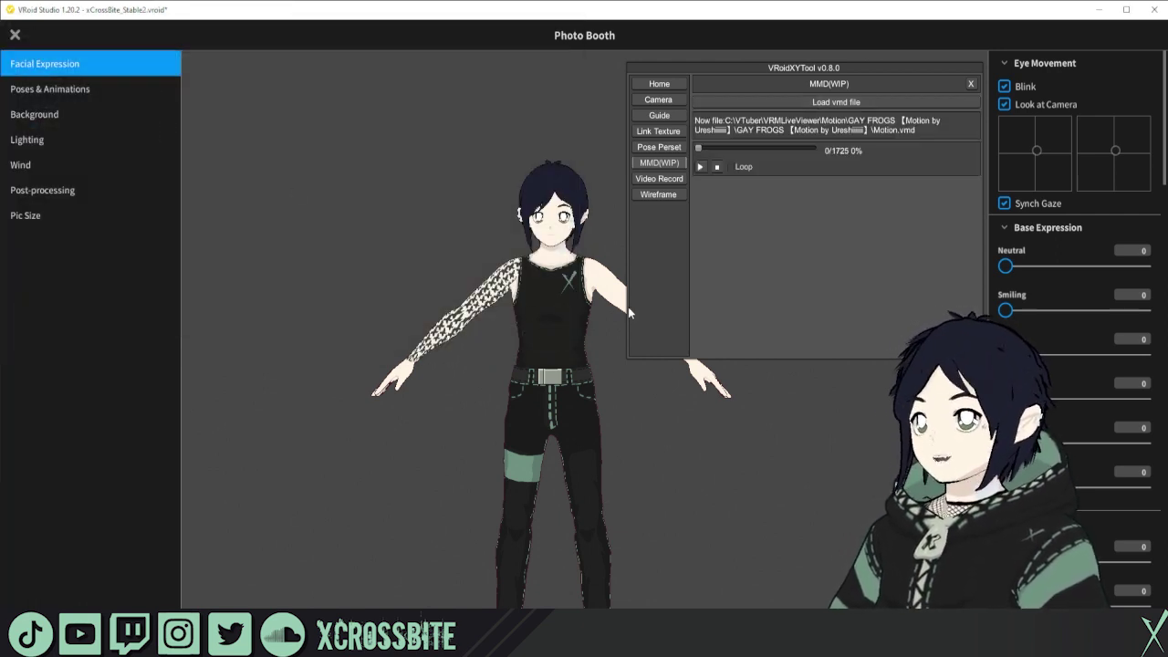
left_click(699, 167)
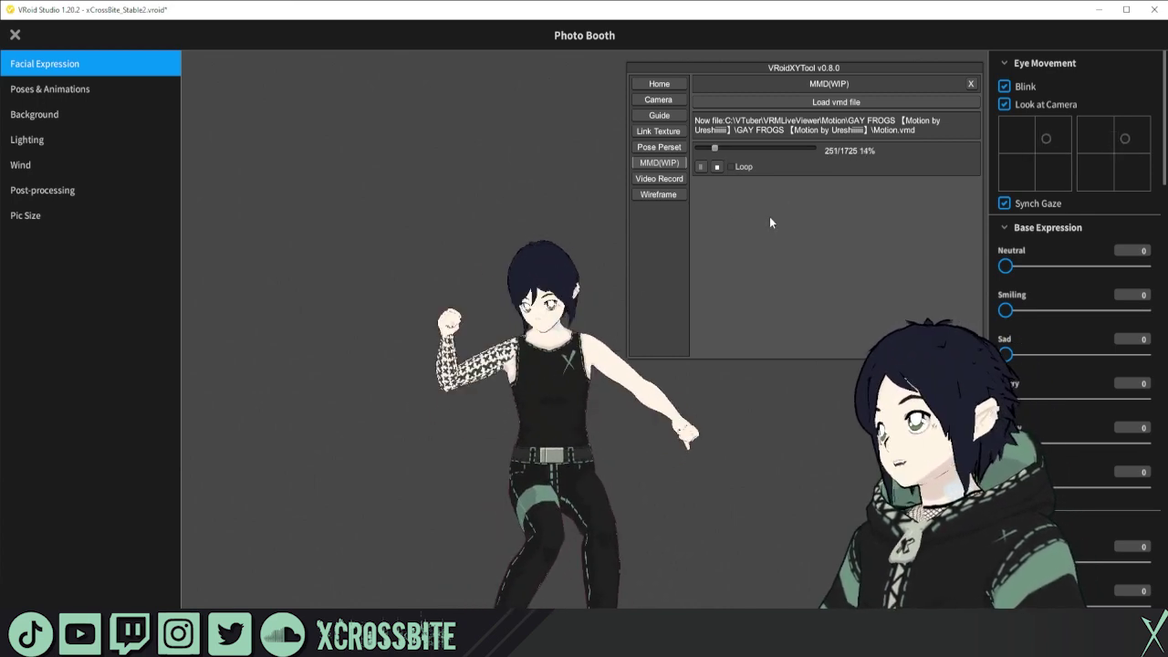
left_click(718, 167)
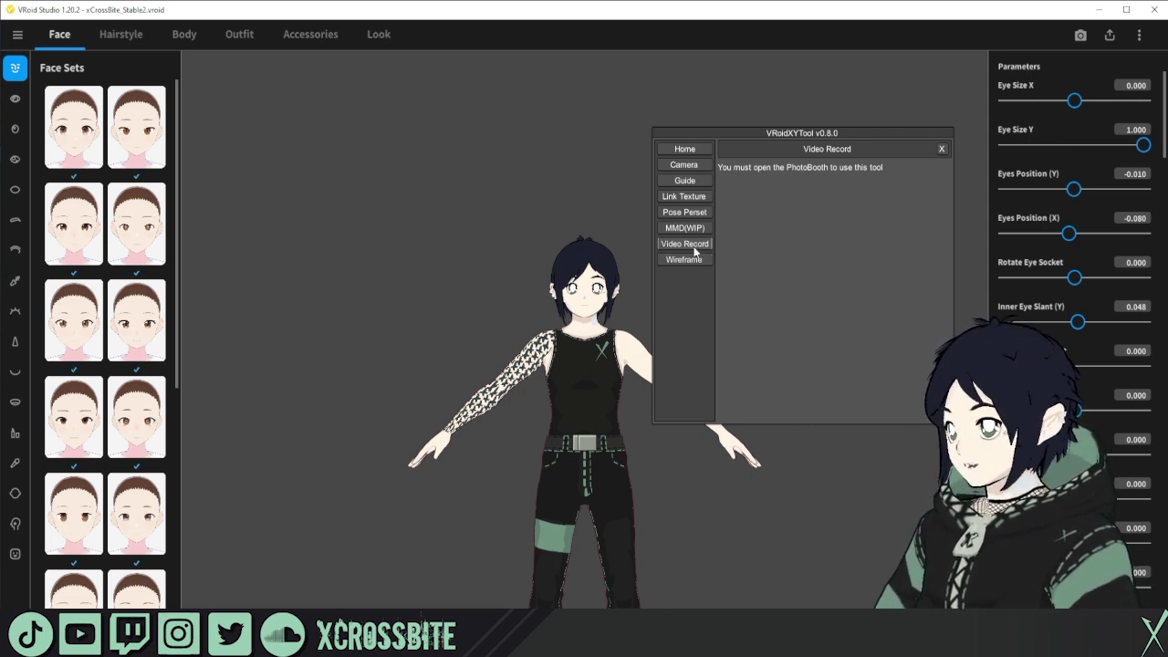
- Install the missing video recording library from VRoidXYTool's Video Record page
left_click(694, 245)
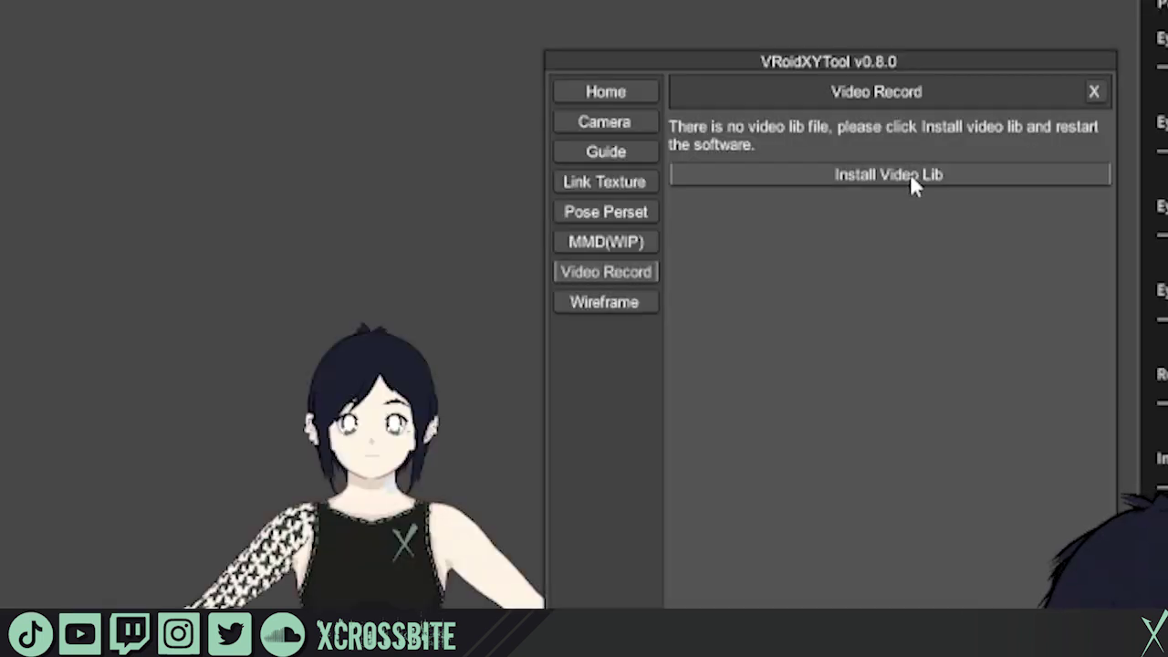
left_click(911, 178)
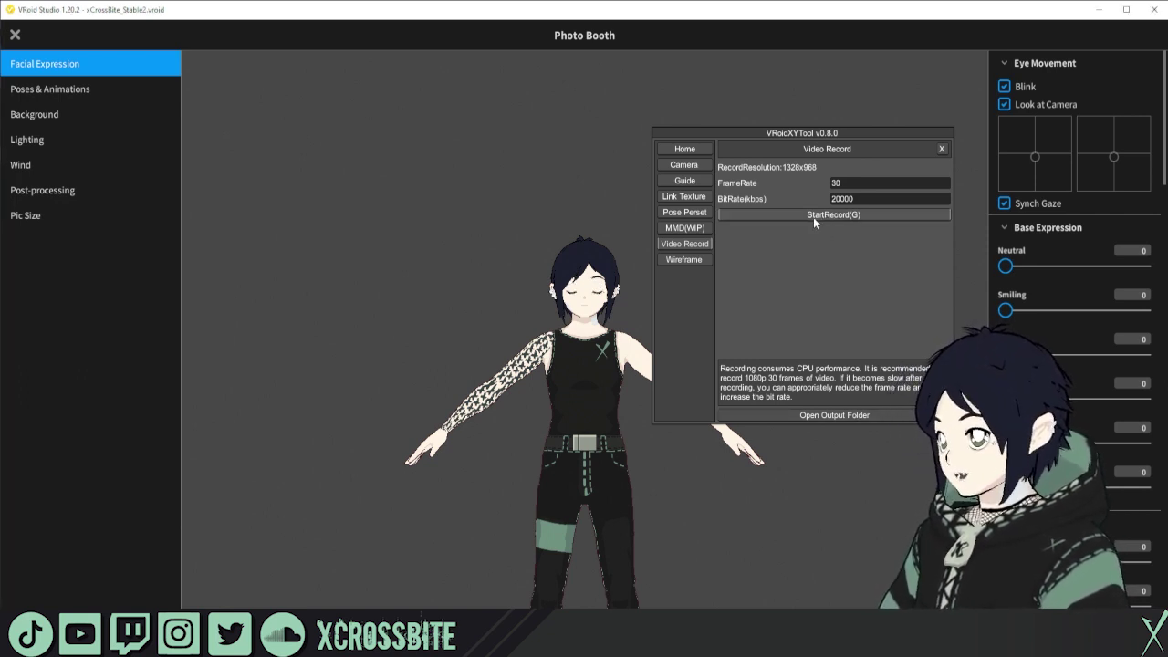
- Start recording and apply the Standby 1 animation to capture a clip of the model
left_click(813, 217)
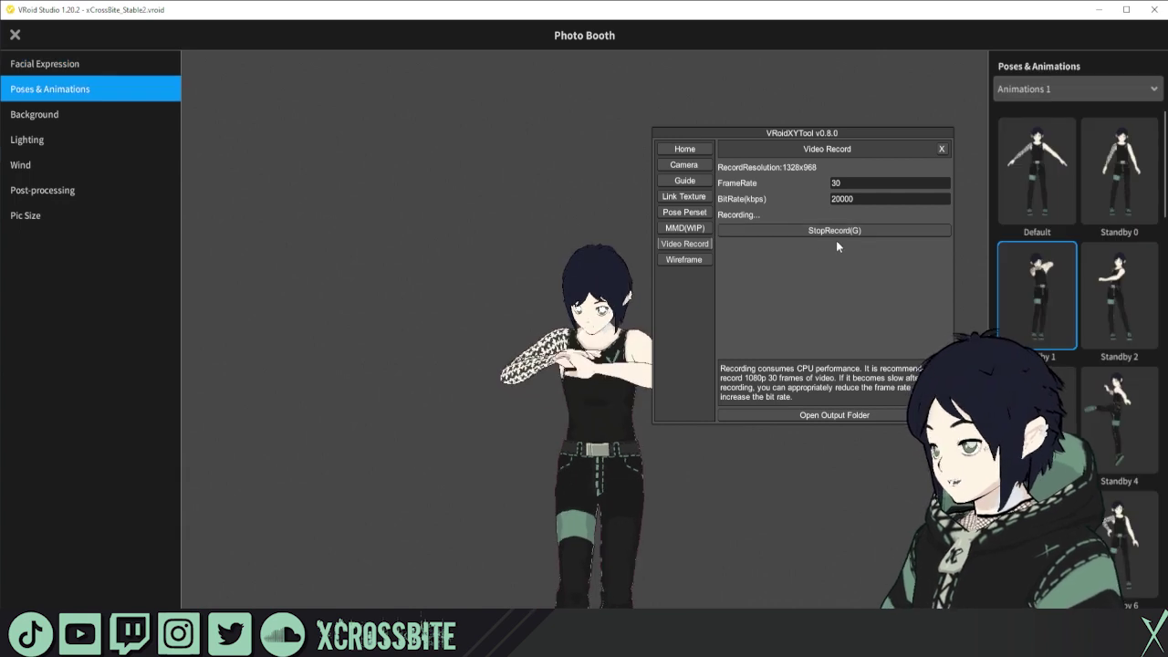
left_click(370, 258)
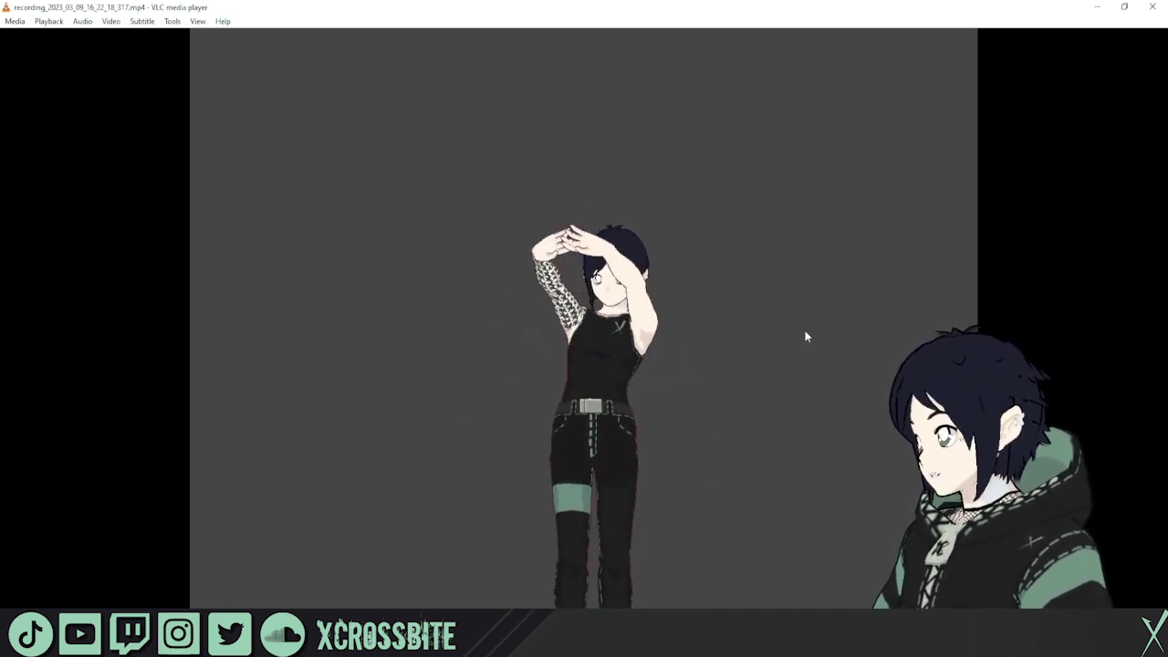
- Return from VLC media player to VRoid Studio's Photo Booth
key("alt+Tab")
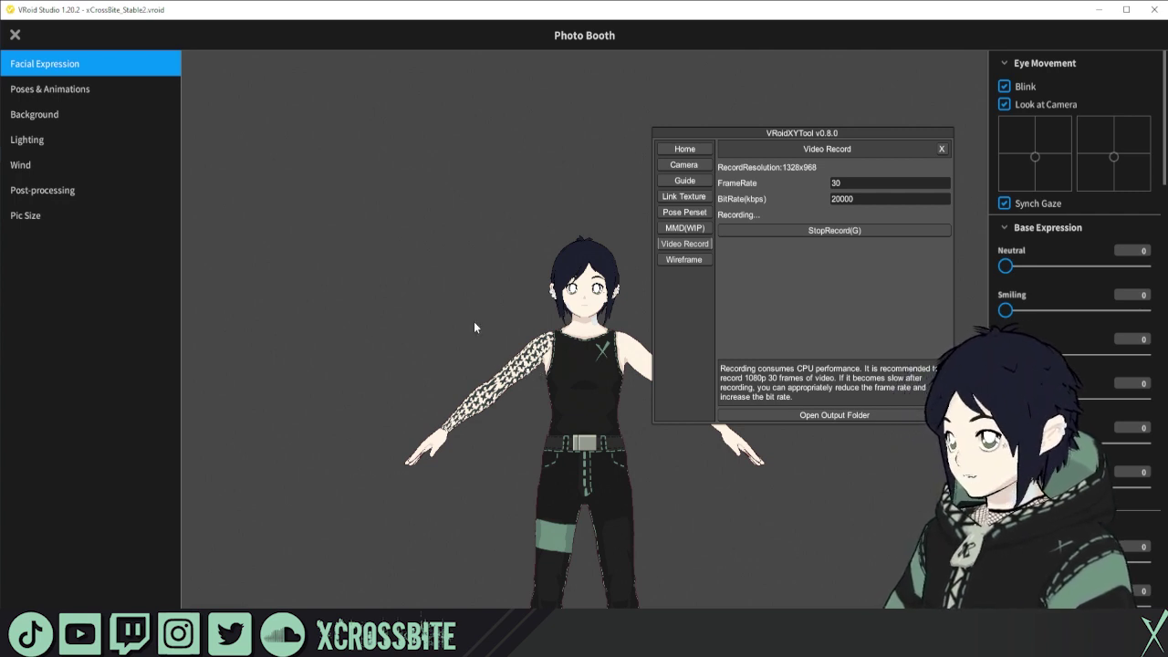
- Exit the Photo Booth, enable Wireframe Mode in VRoidXYTool, and move its panel aside
key("Escape")
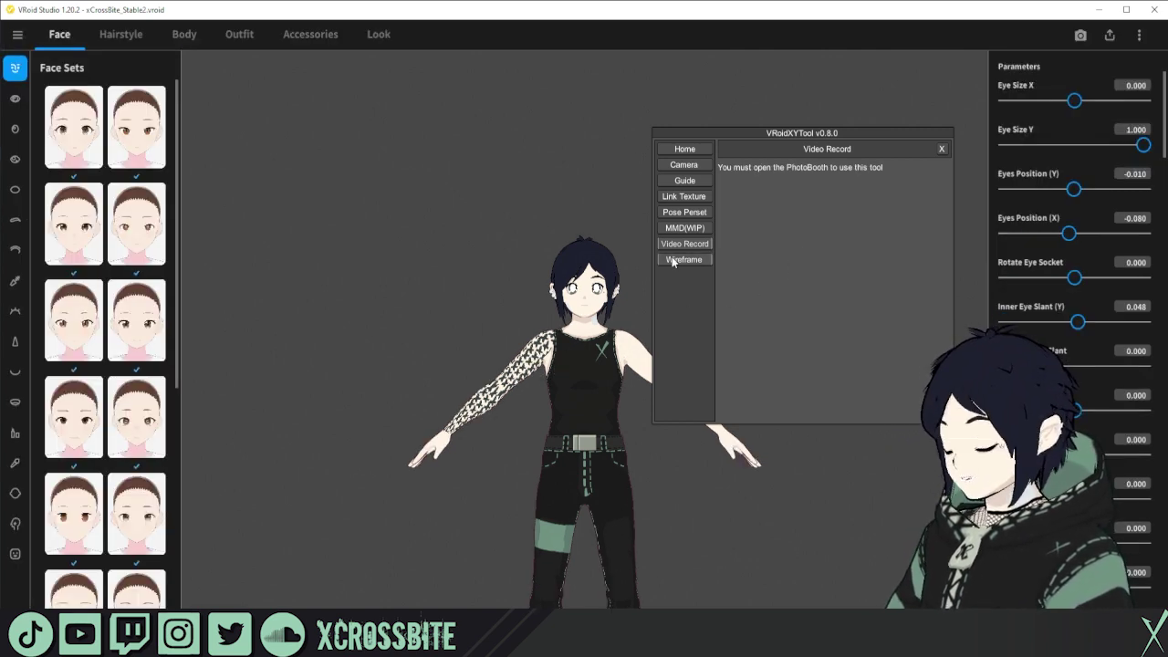
left_click(679, 263)
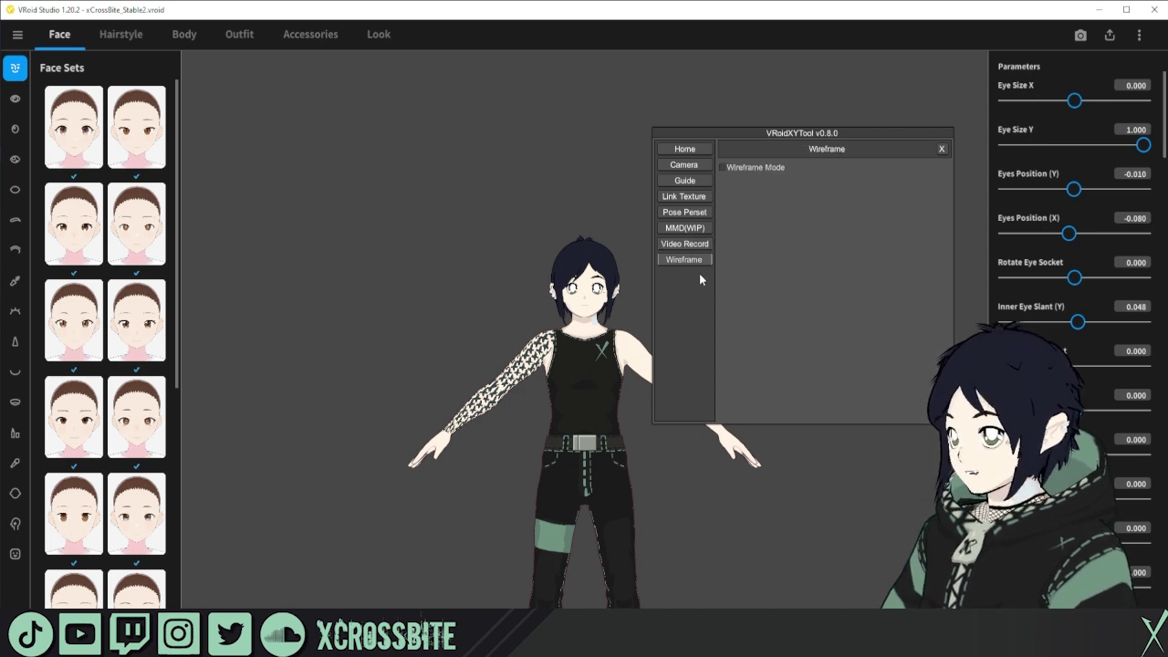
left_click(723, 168)
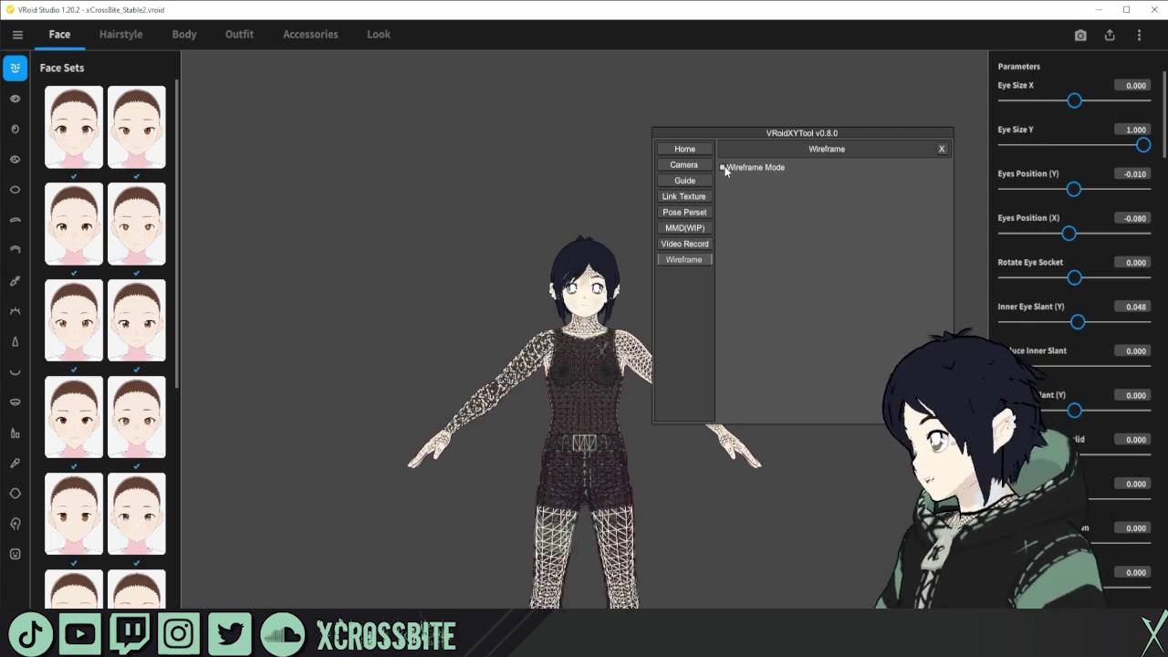
left_click_drag(840, 132, 948, 98)
left_click_drag(806, 452, 651, 444)
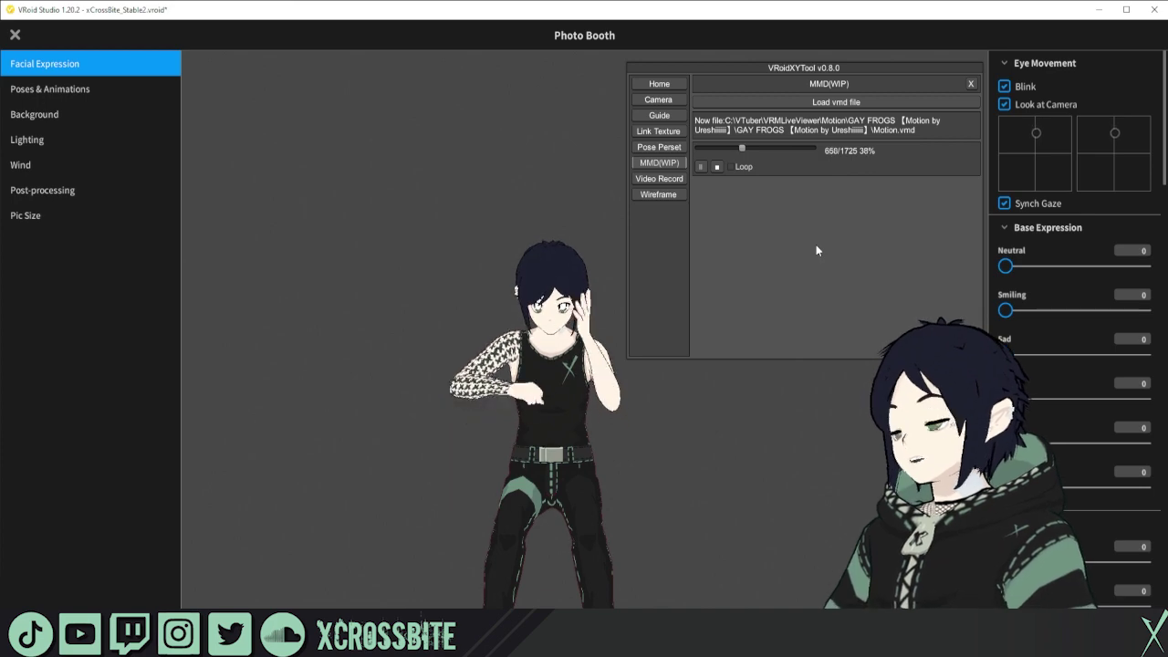